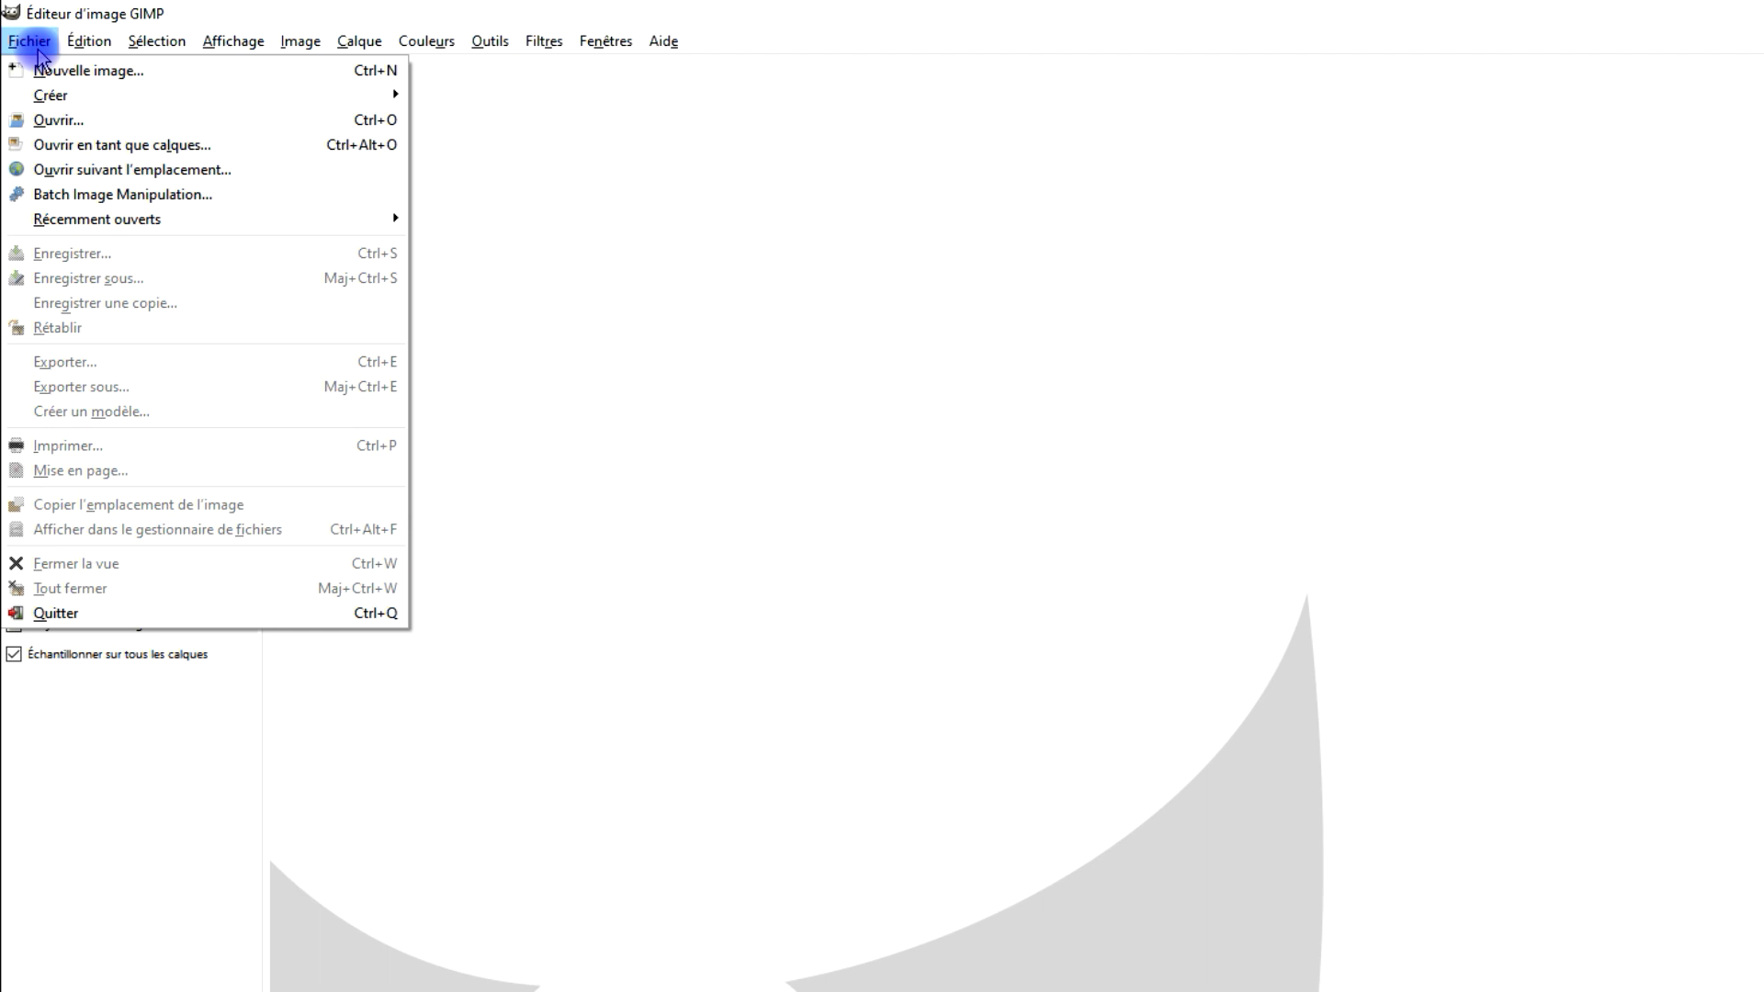
Create a new 1000 x 1000 px RGB image at 300 ppi, filled with the background colour
{"action": "left_click", "coordinate": [185, 70]}
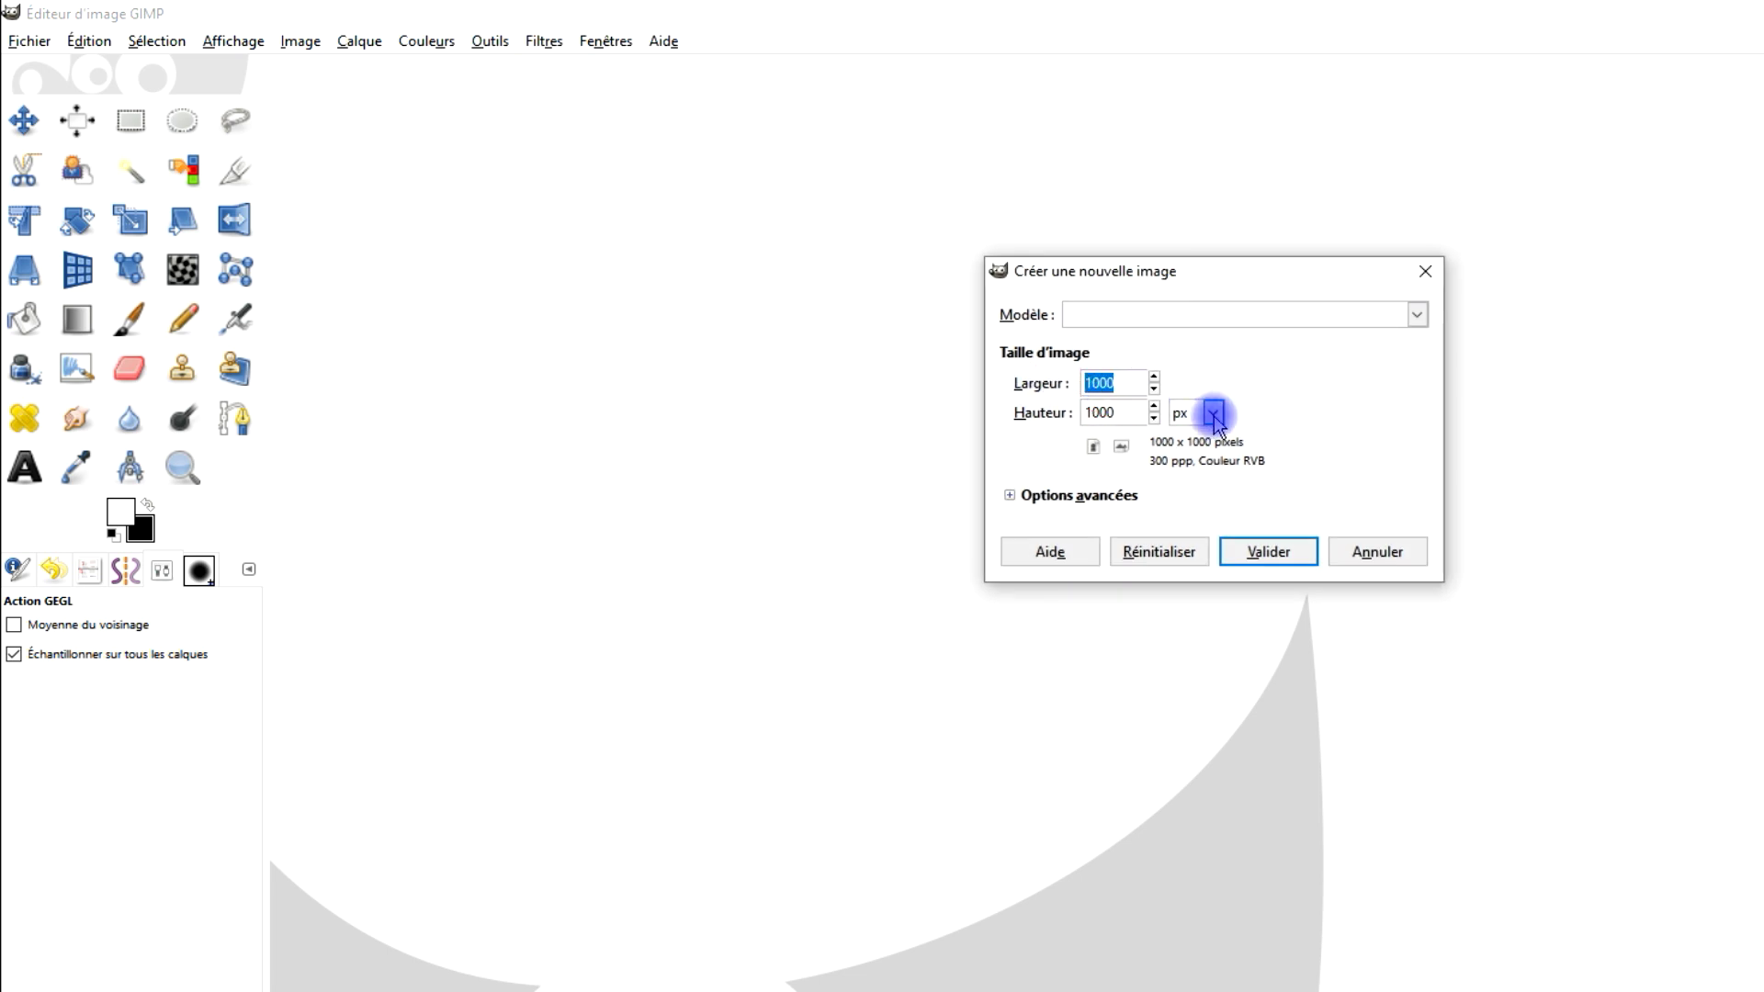
{"action": "key", "text": "Tab"}
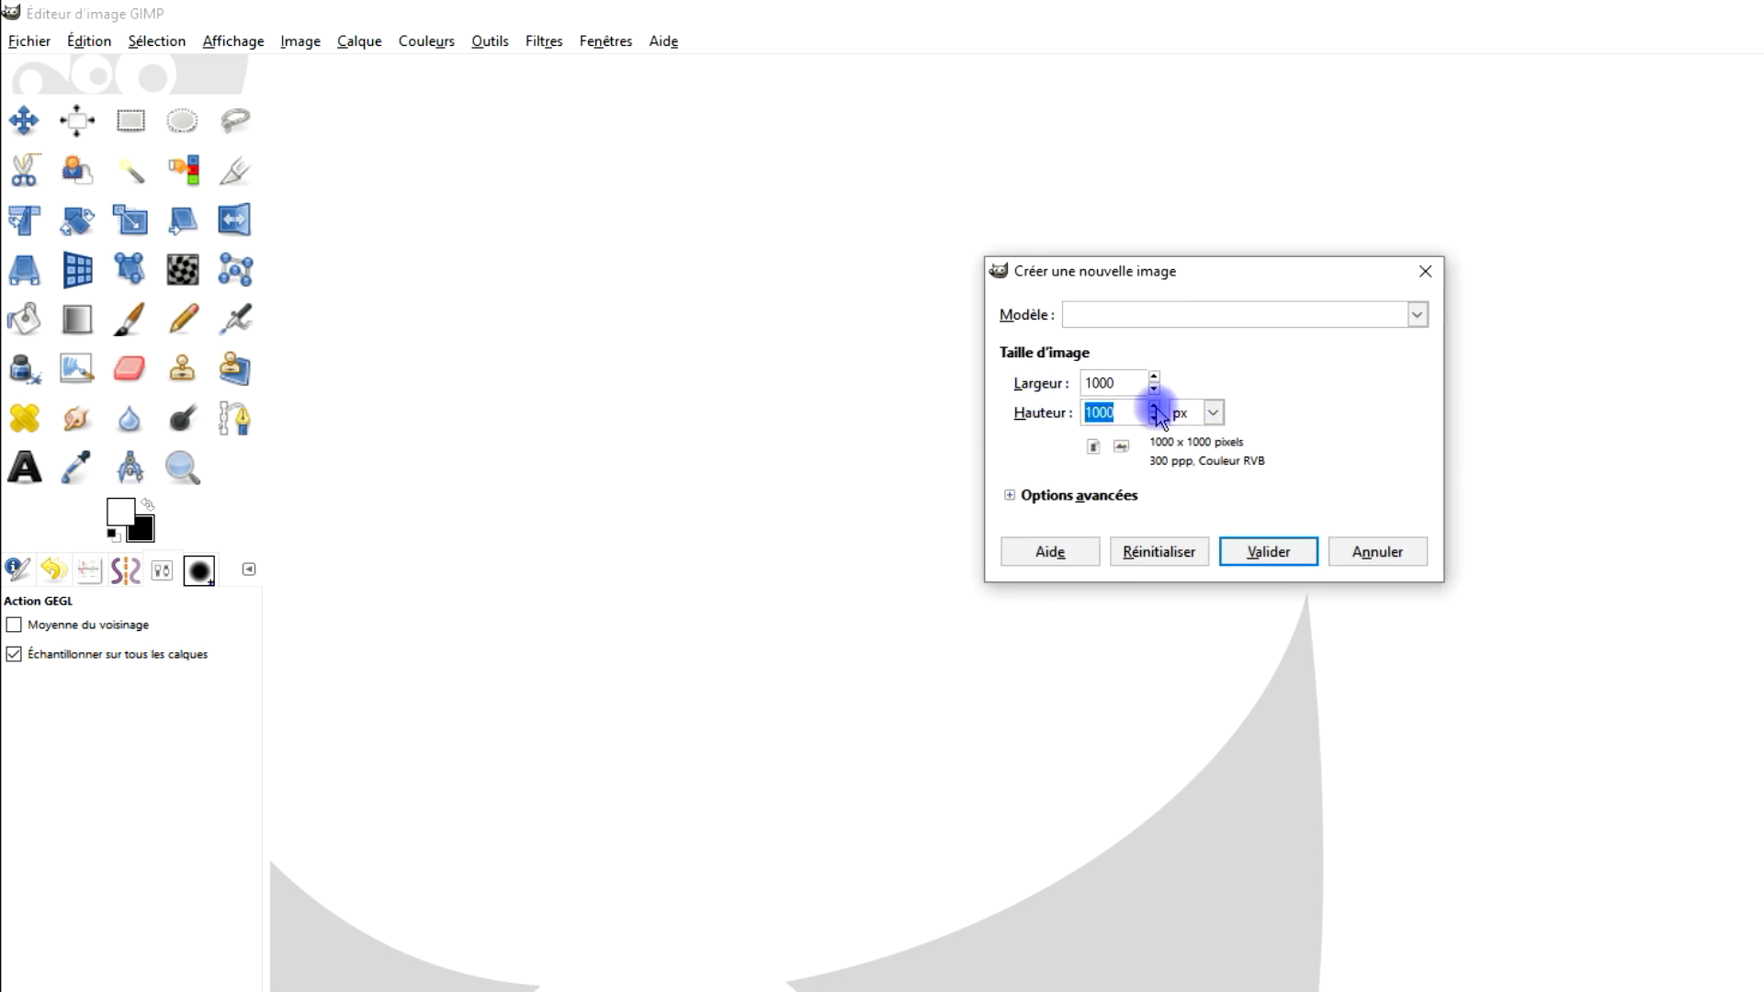
{"action": "left_click", "coordinate": [1011, 496]}
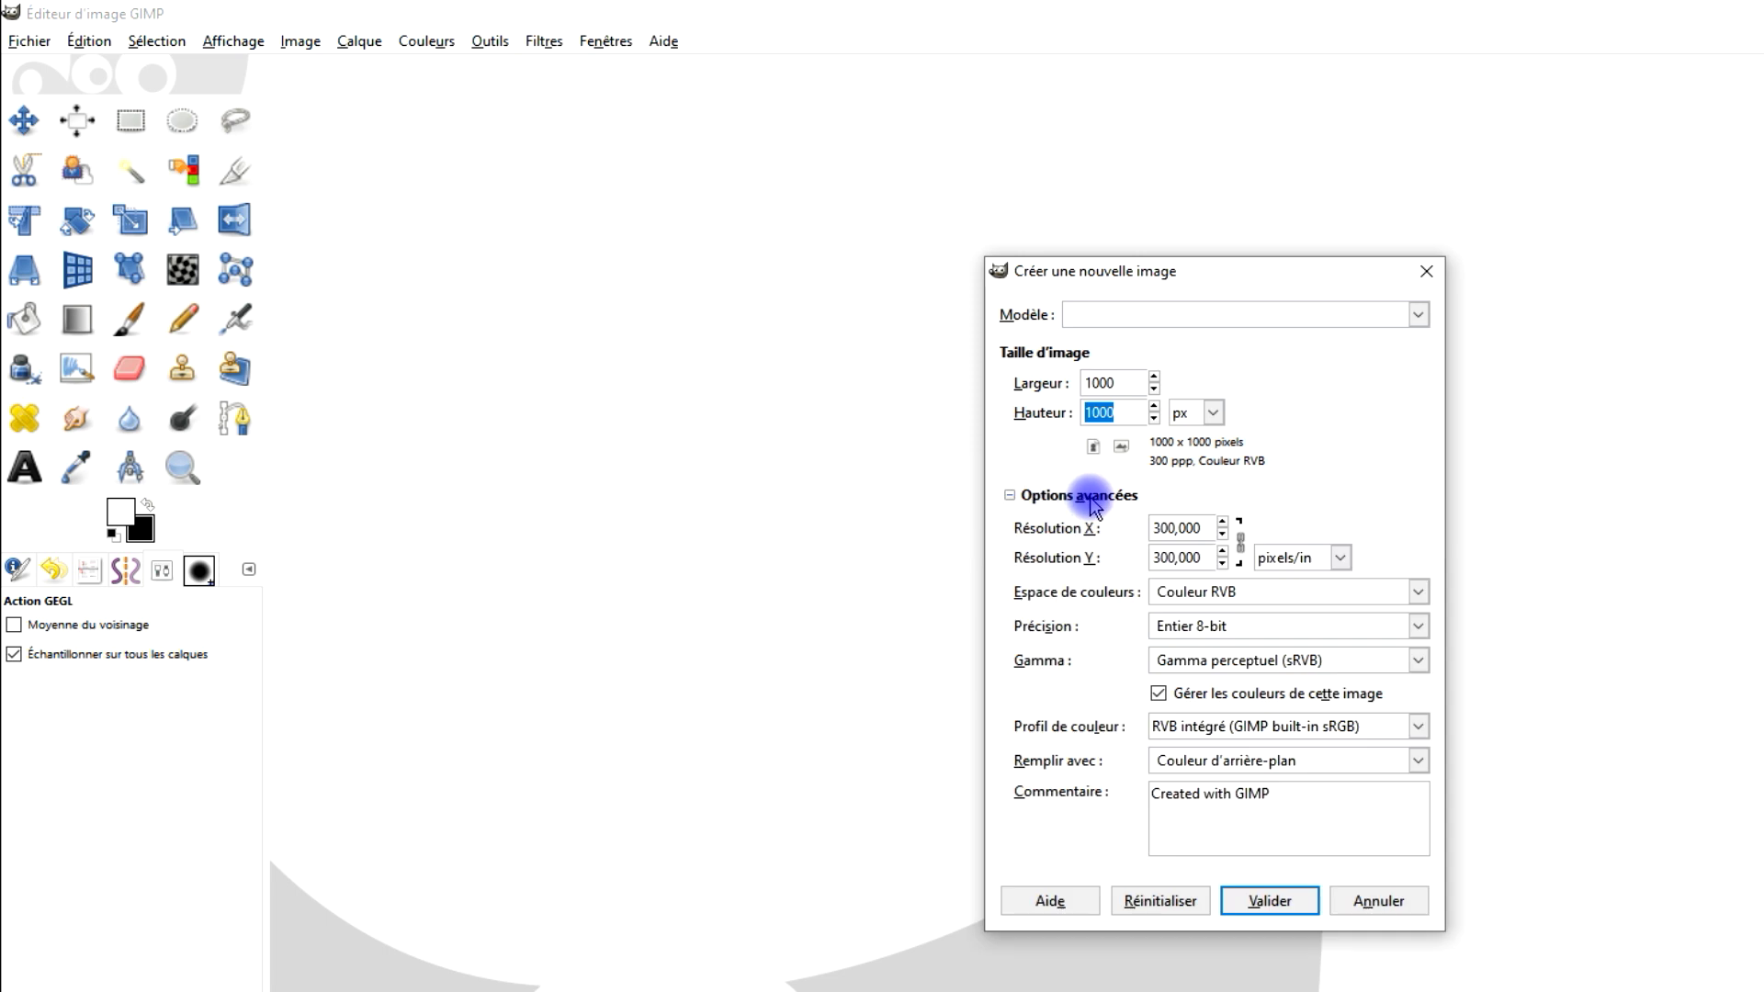
{"action": "left_click", "coordinate": [1234, 760]}
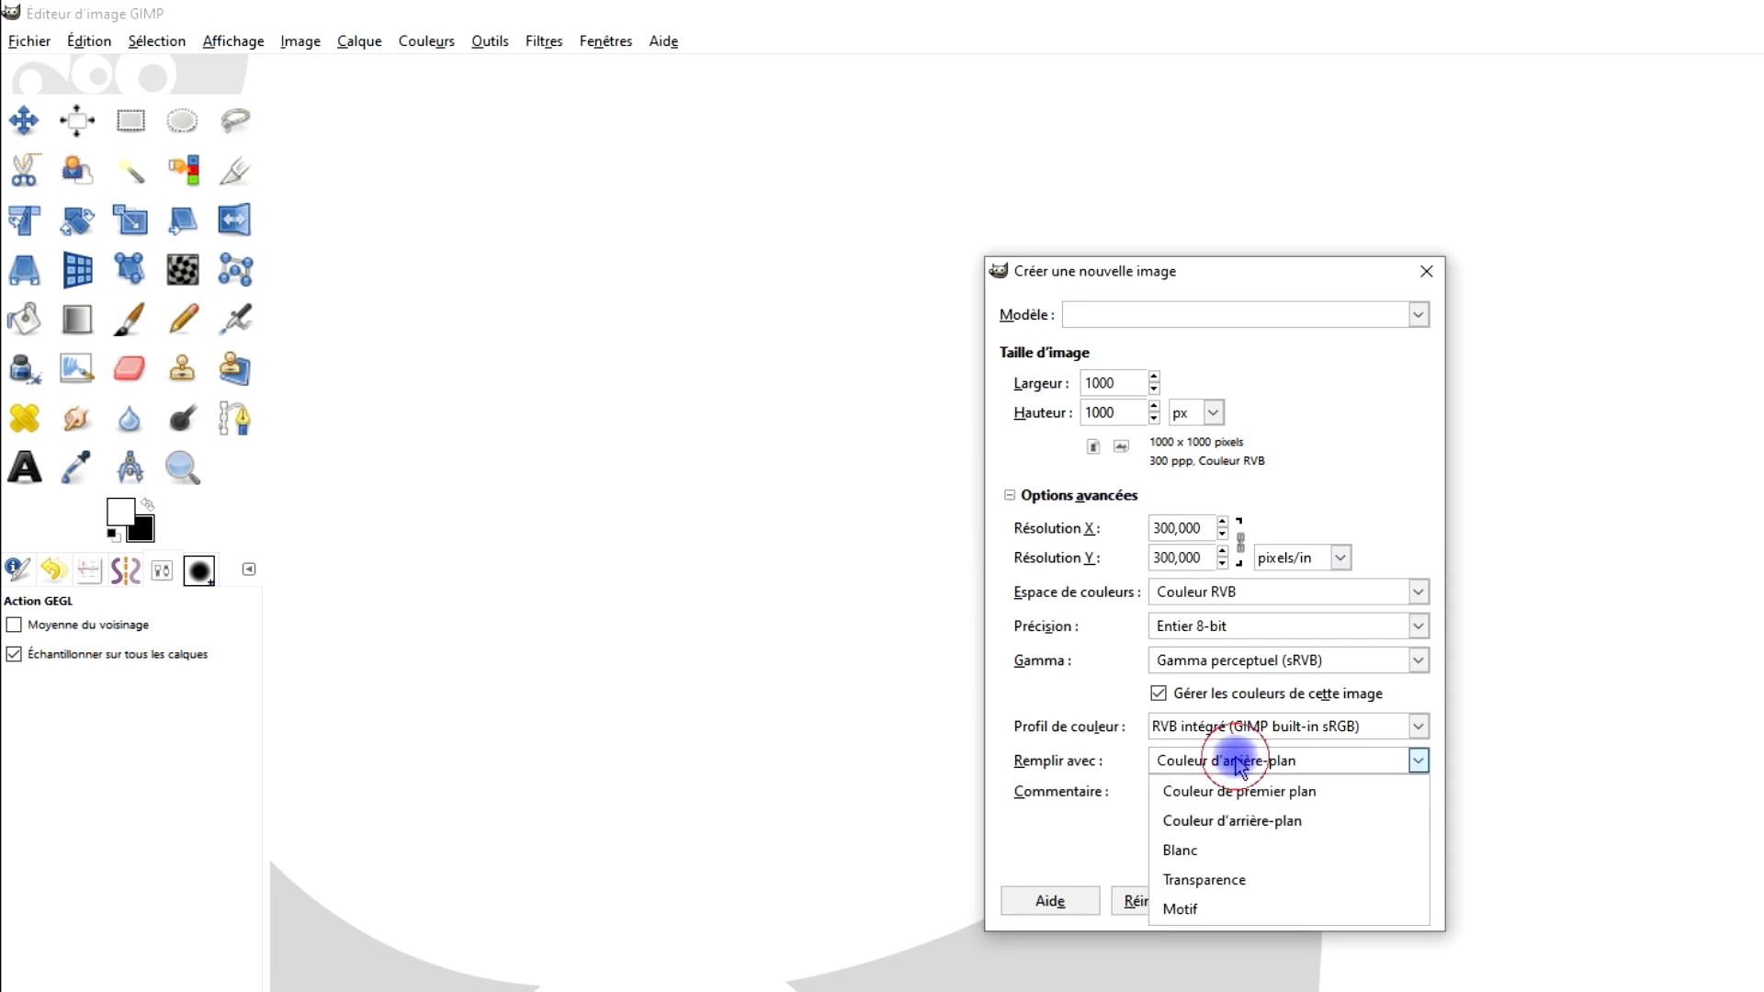
{"action": "left_click", "coordinate": [1255, 821]}
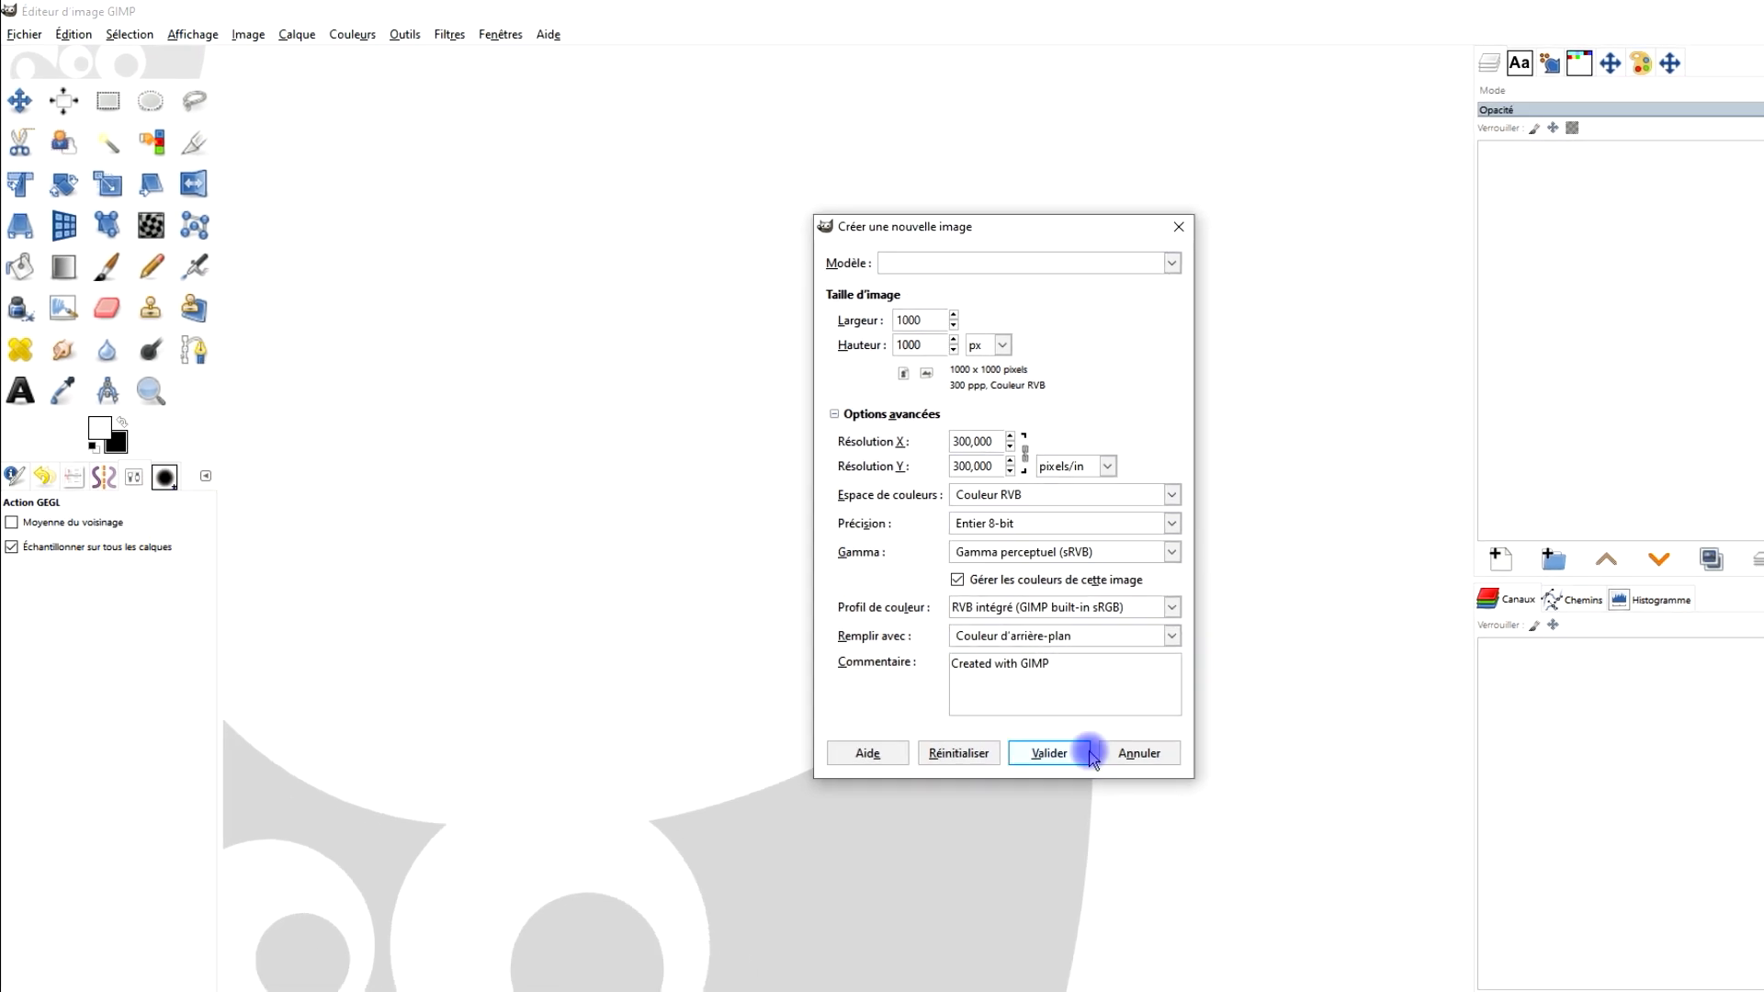
{"action": "left_click", "coordinate": [1090, 756]}
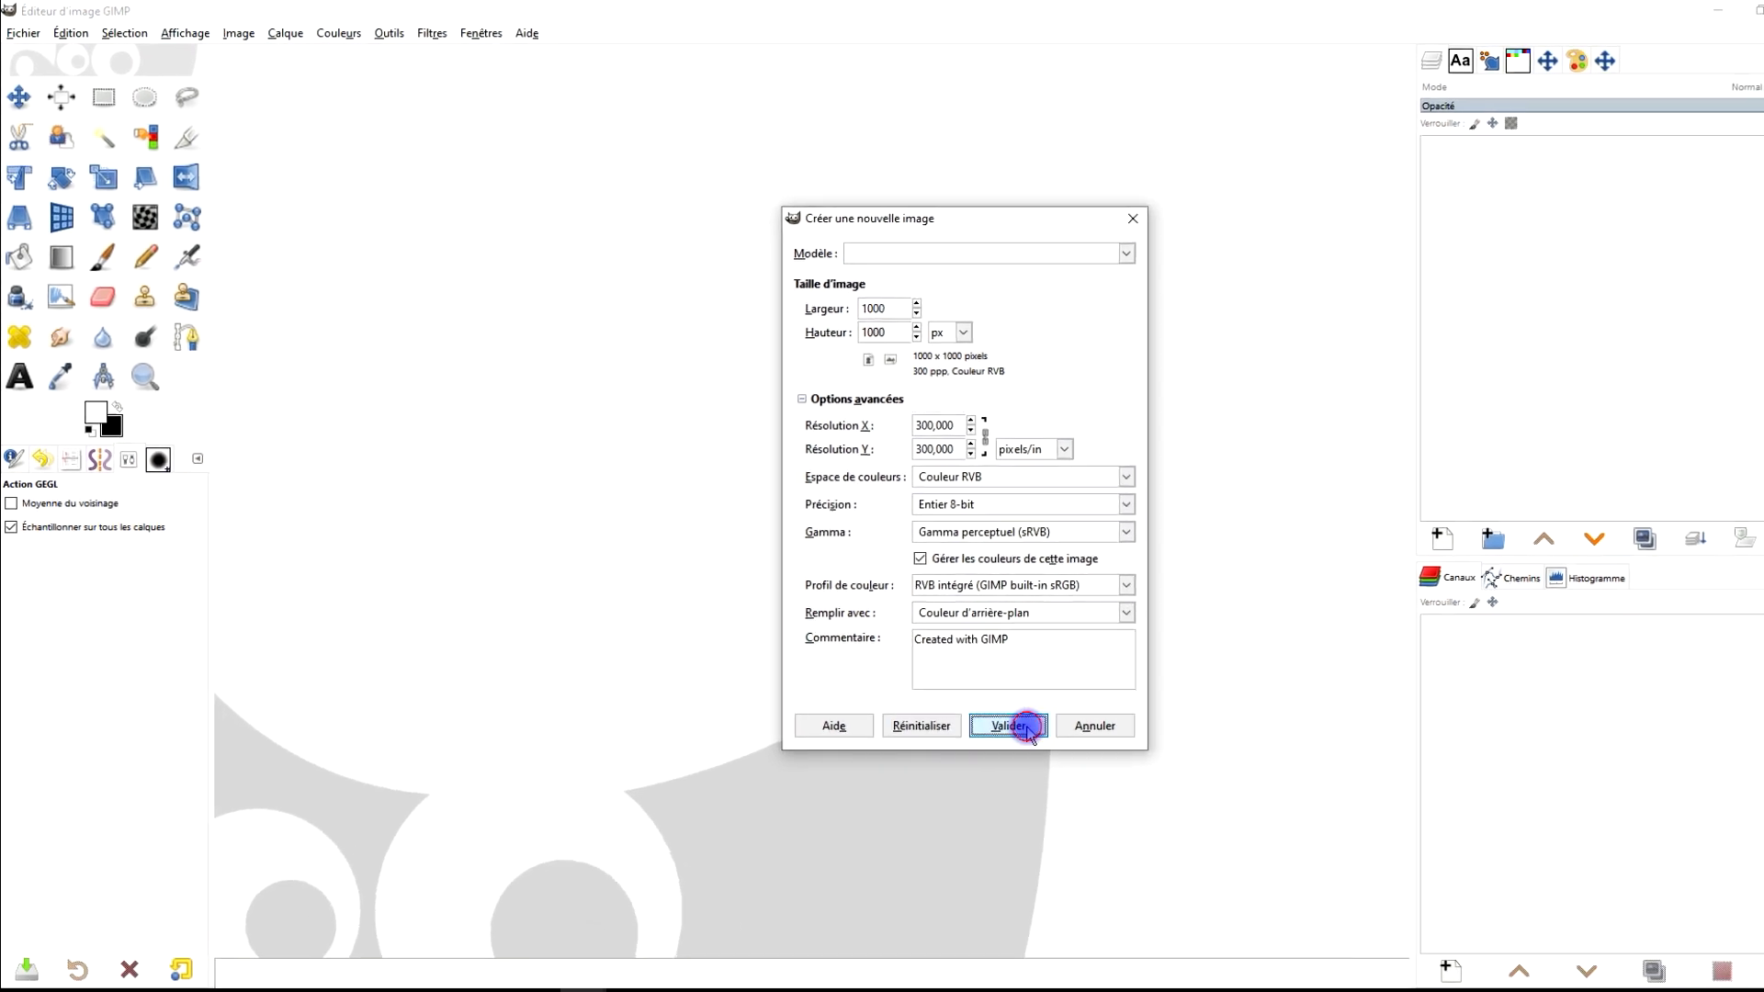
Add a white letter "G" to the canvas in Arial Bold at a size of 500 px
{"action": "left_click", "coordinate": [32, 372]}
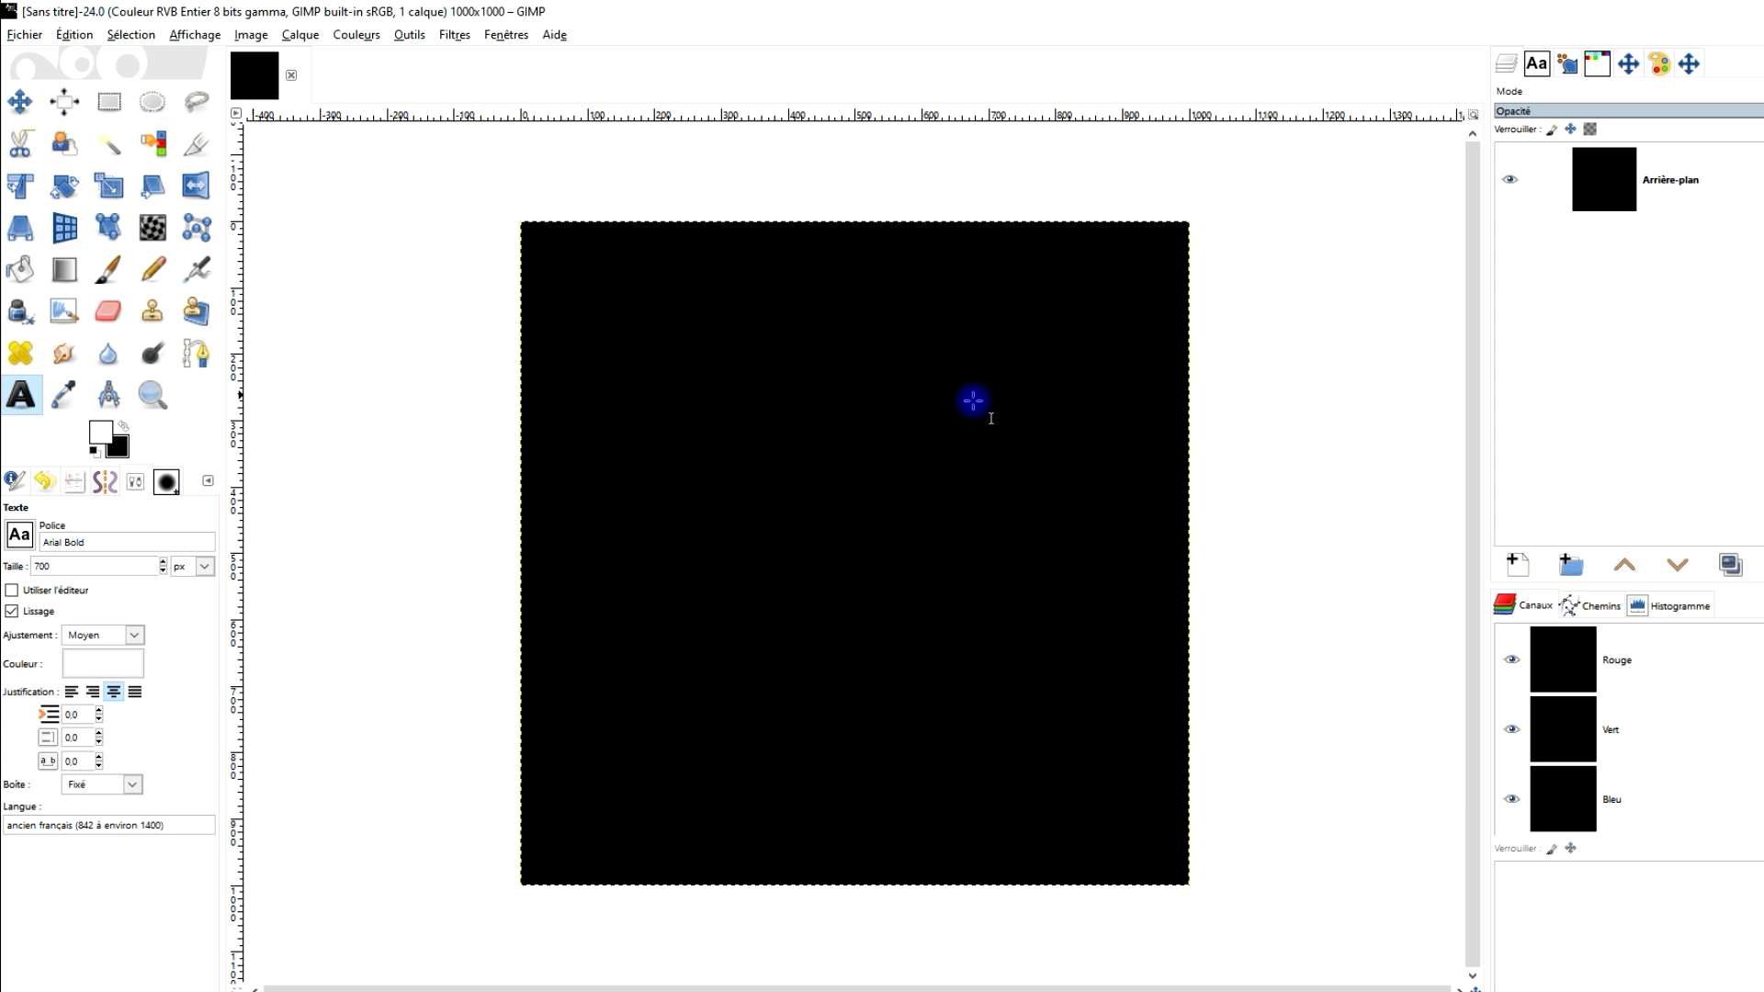
{"action": "left_click", "coordinate": [634, 314]}
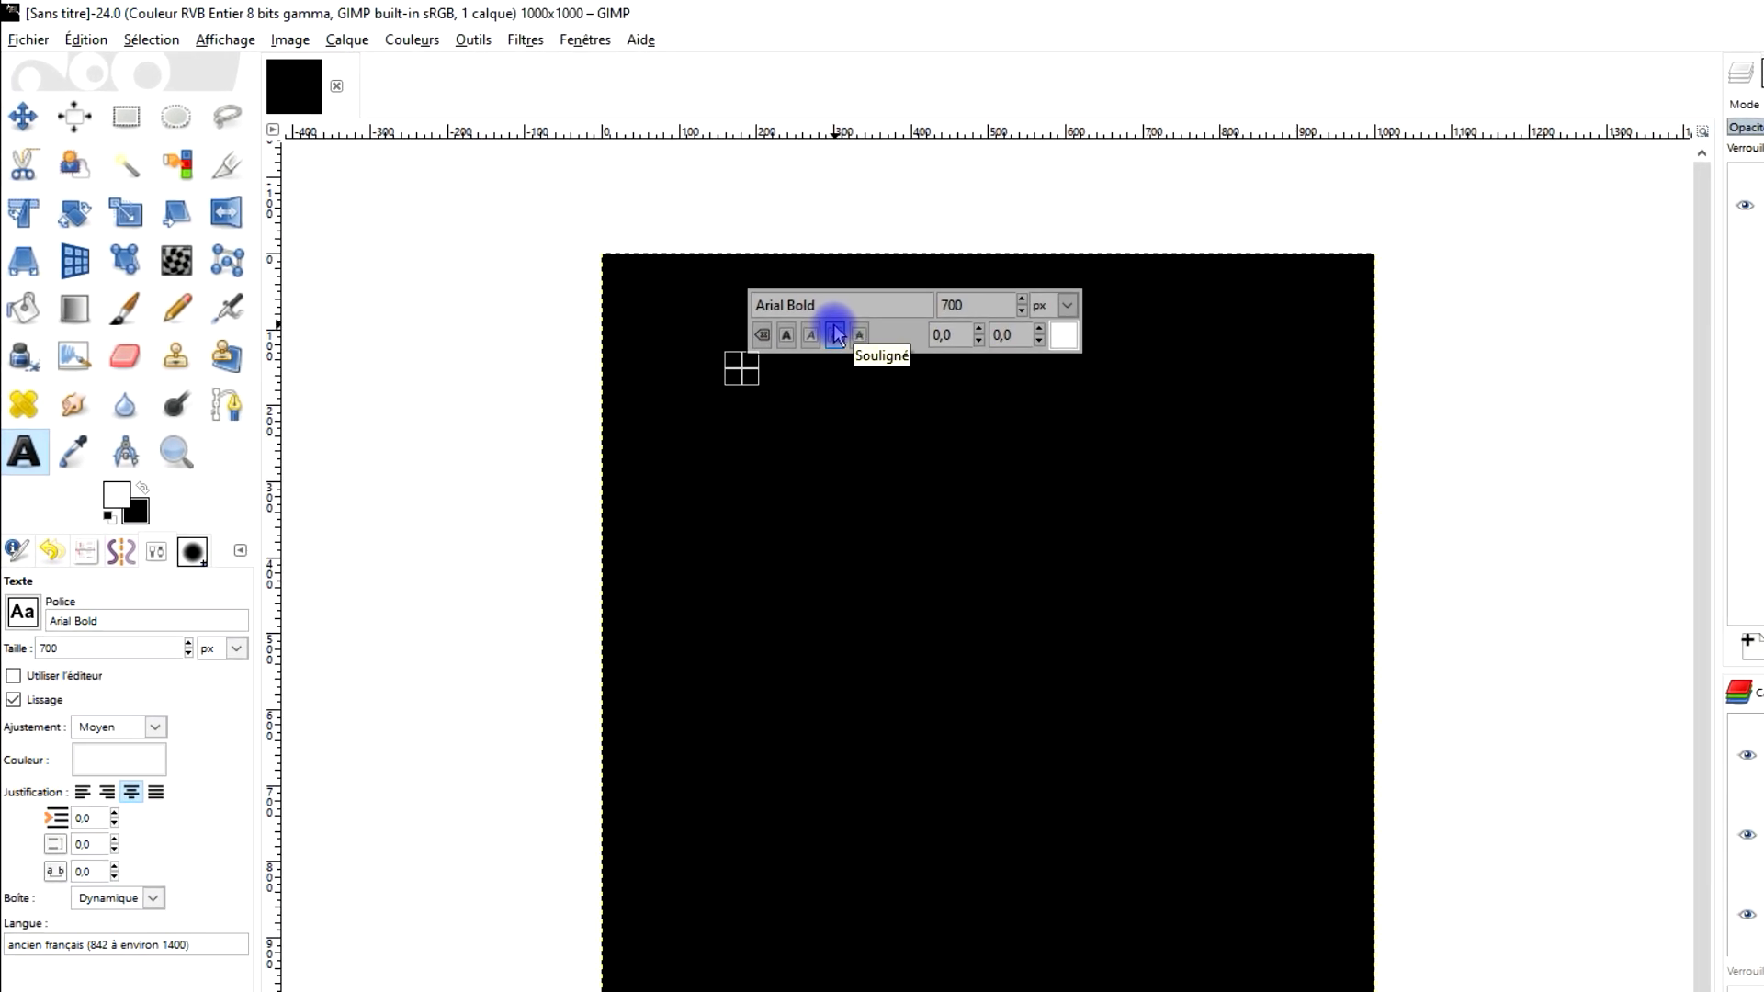
{"action": "type", "text": "G"}
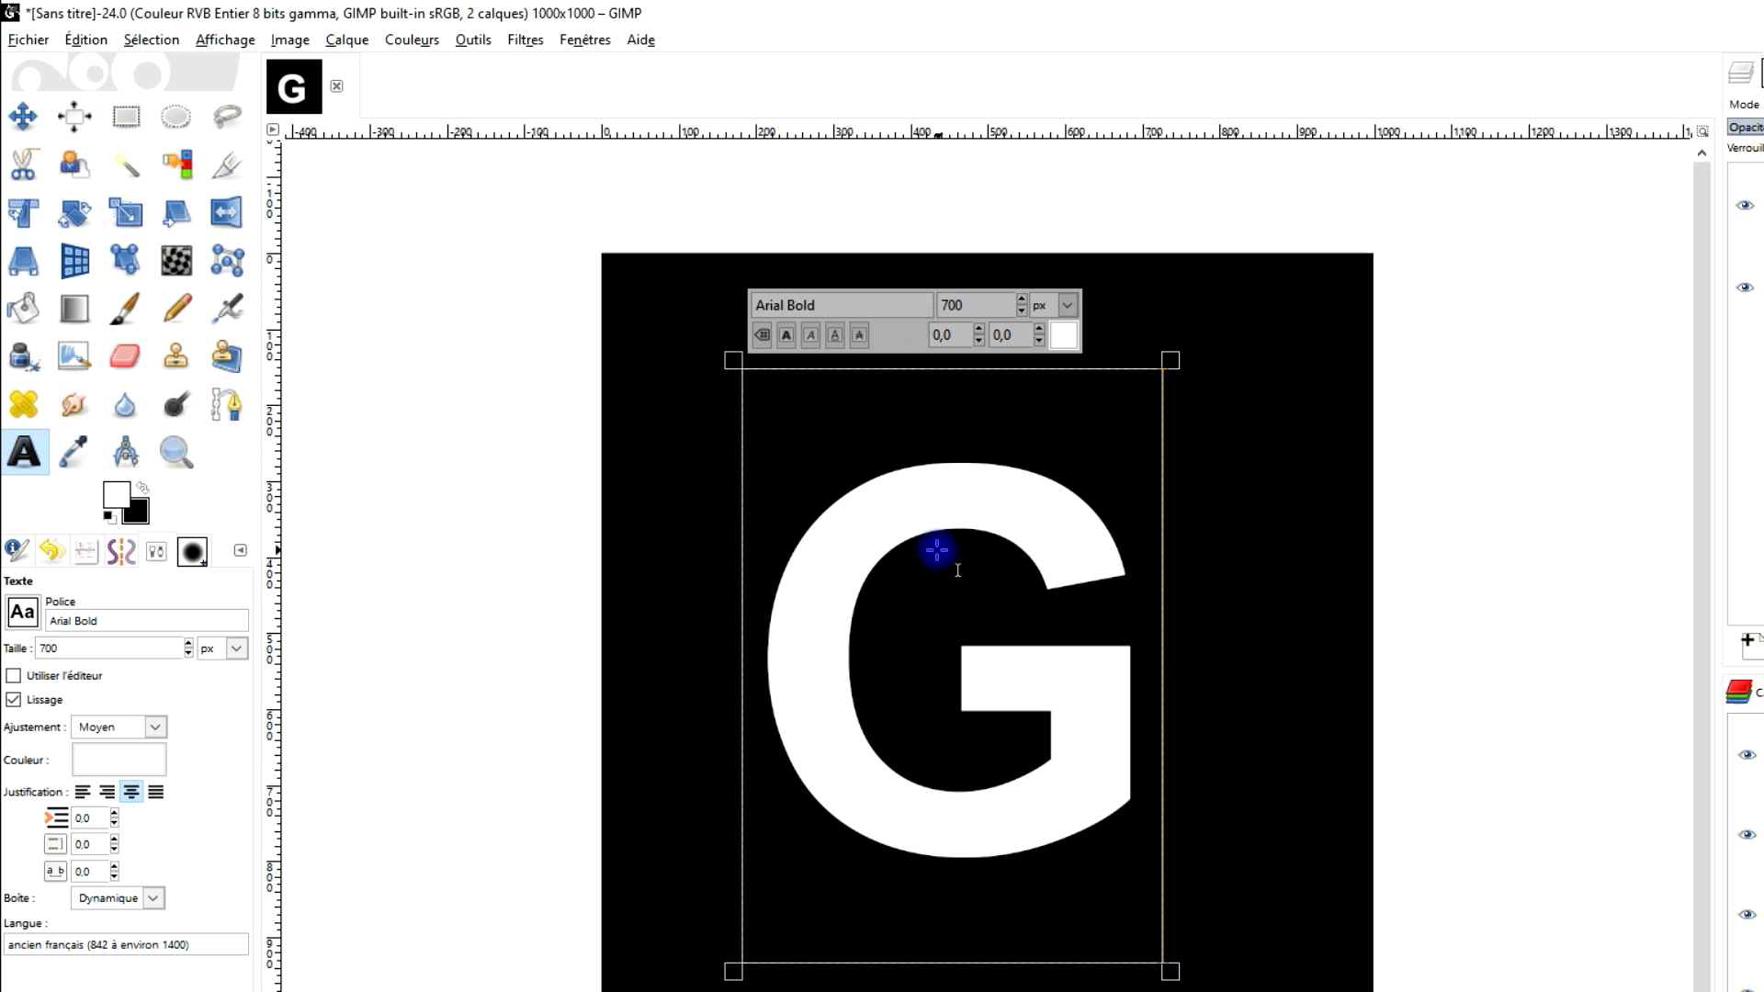
{"action": "left_click", "coordinate": [1022, 313]}
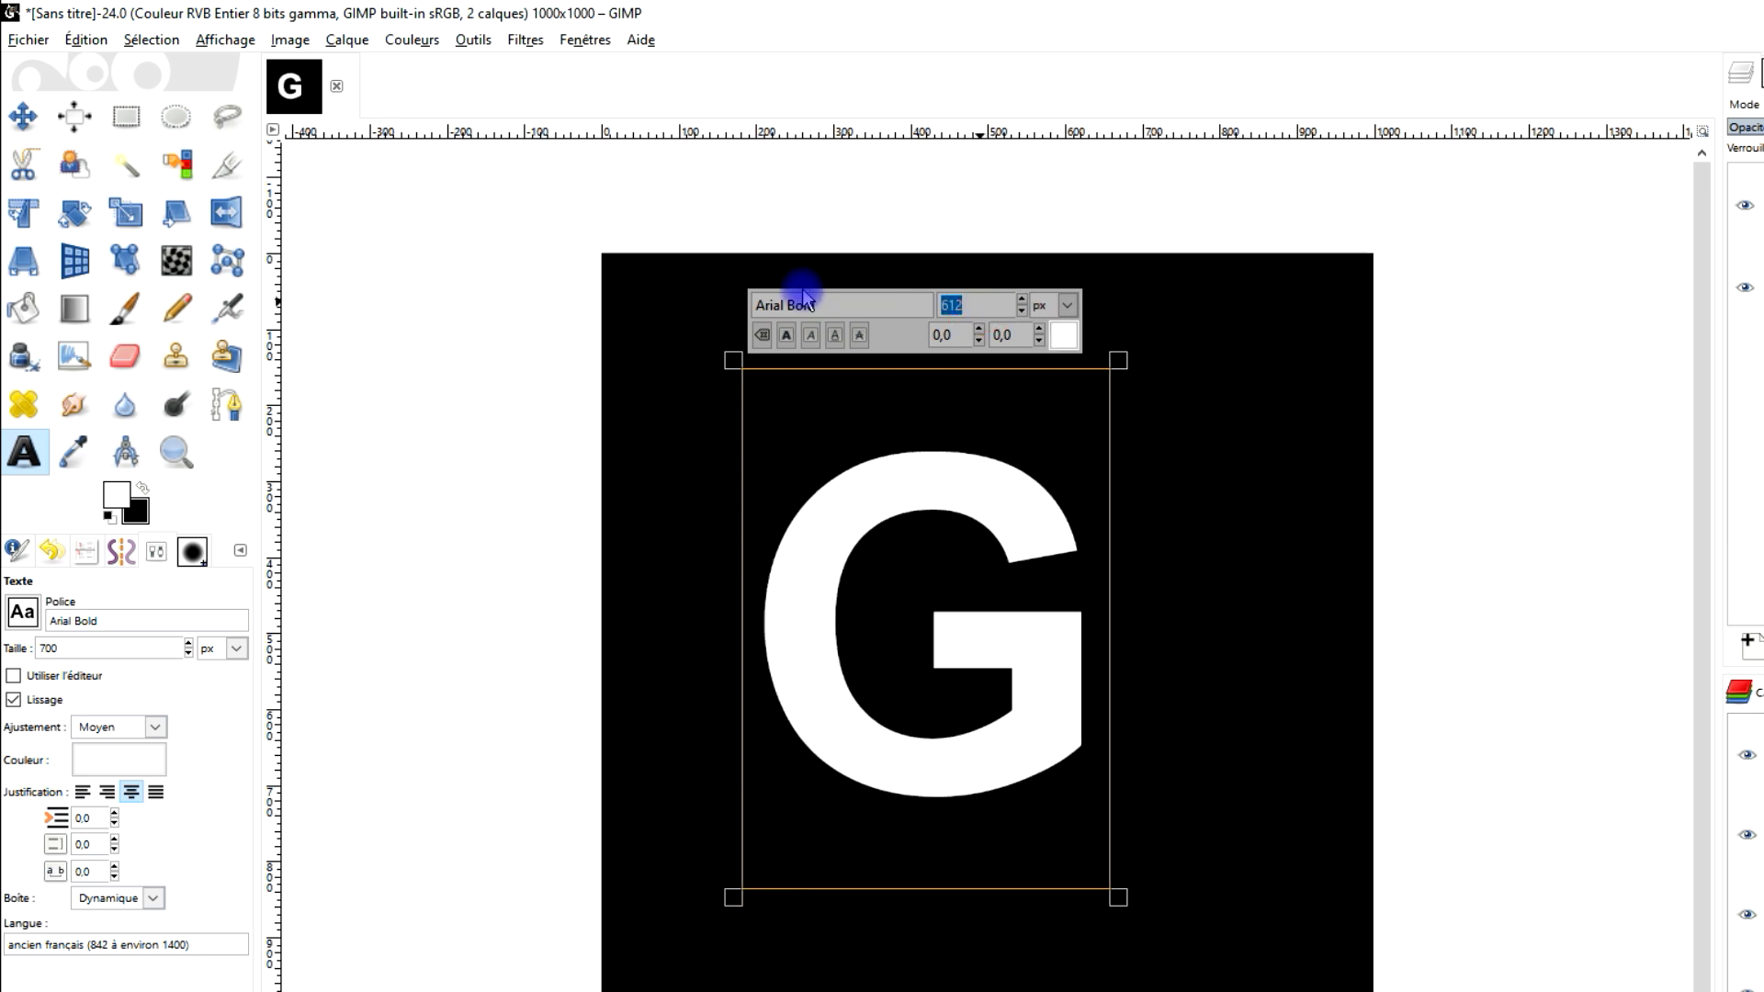
{"action": "type", "text": "500"}
{"action": "left_click", "coordinate": [1033, 554]}
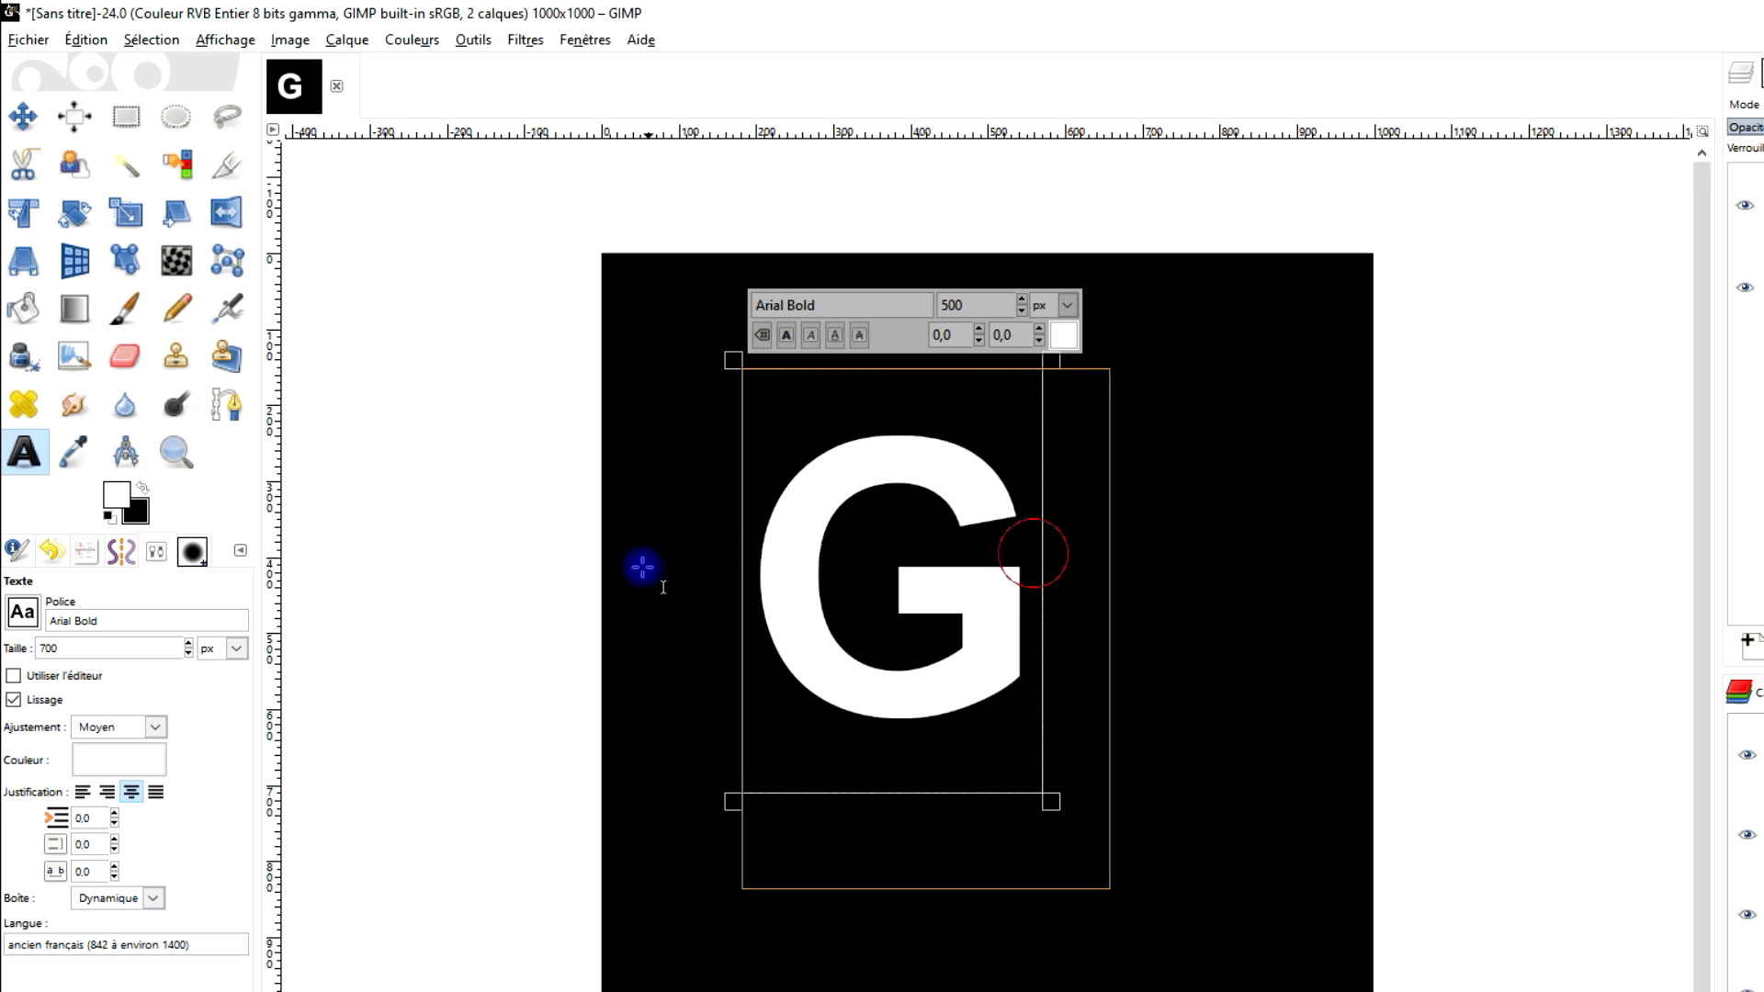
Crop the G text layer to its content
{"action": "left_click", "coordinate": [237, 120]}
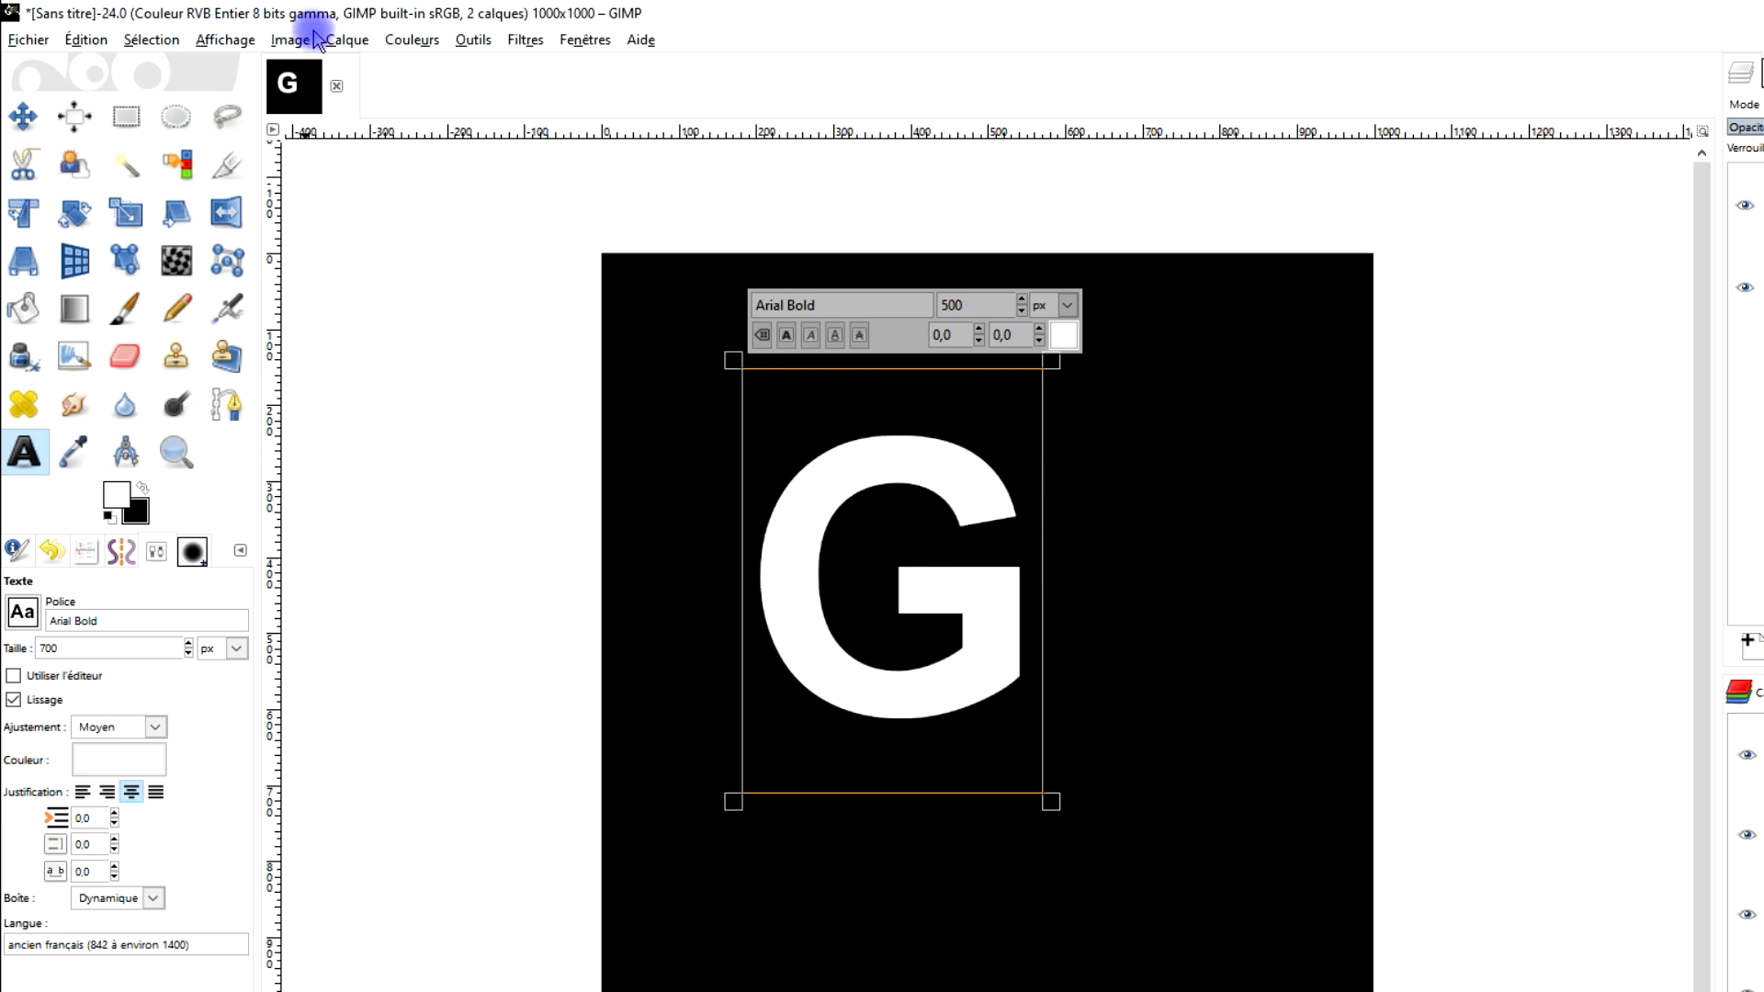
{"action": "left_click", "coordinate": [317, 41]}
{"action": "left_click", "coordinate": [480, 500]}
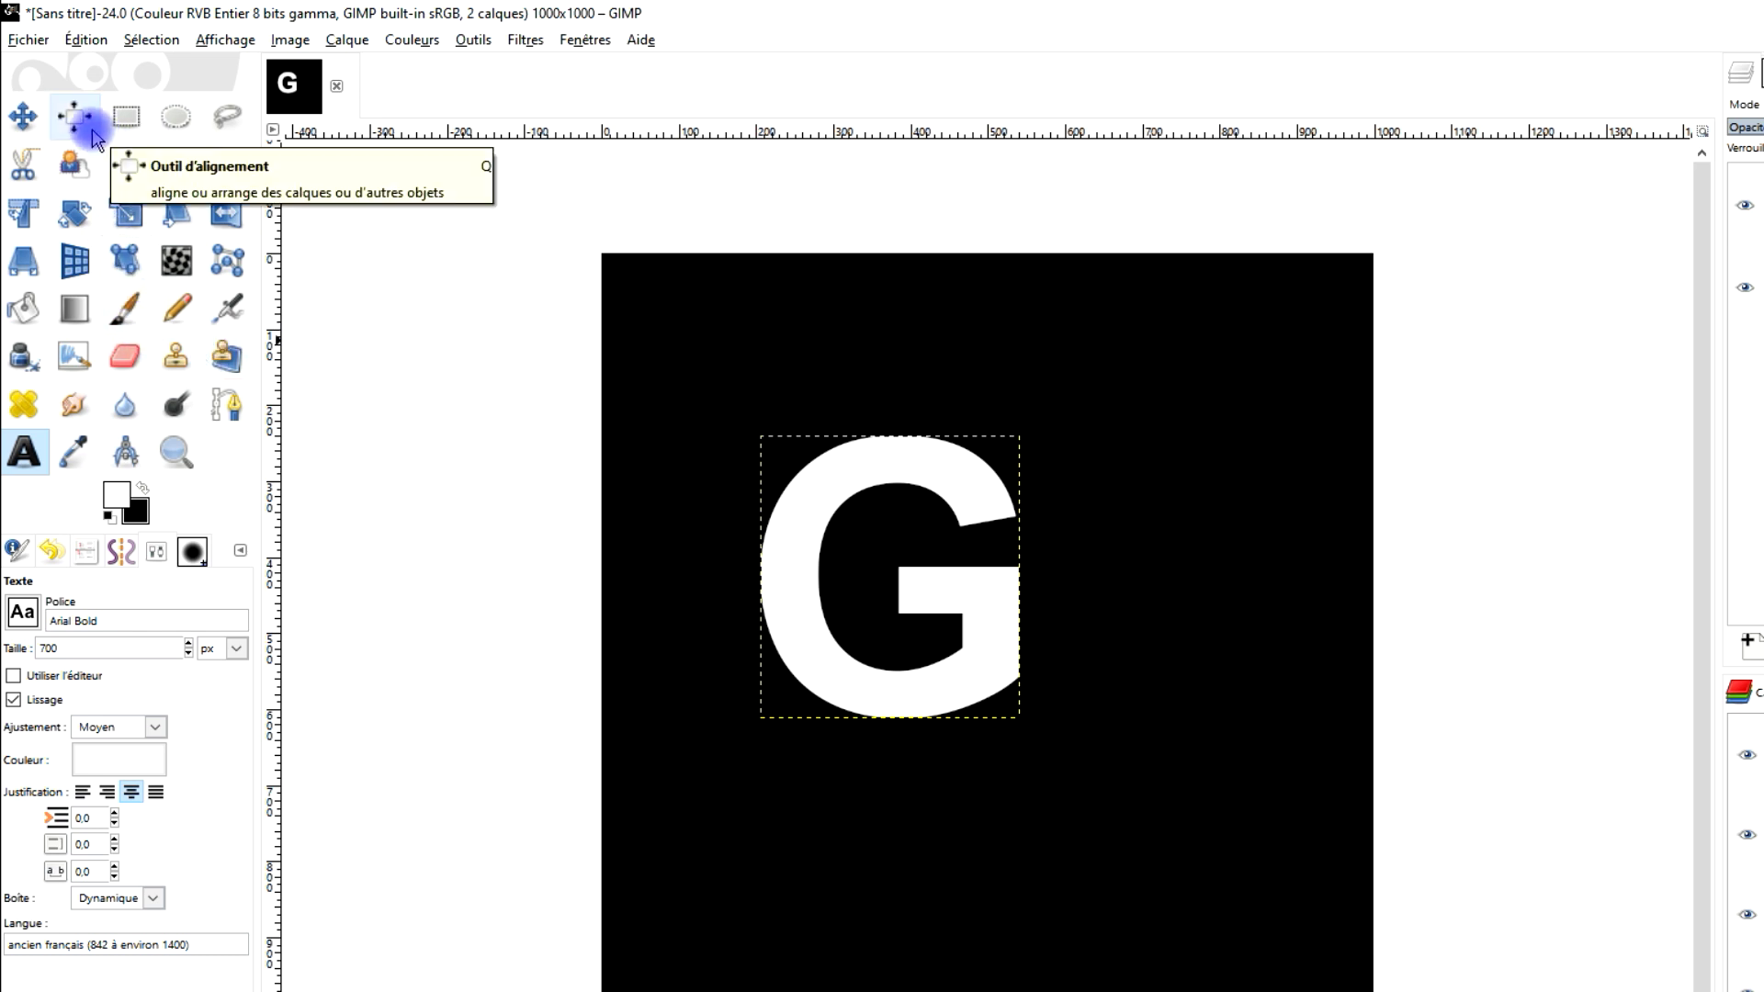
Centre the G layer horizontally and vertically relative to the image with the Align tool
{"action": "left_click", "coordinate": [92, 131]}
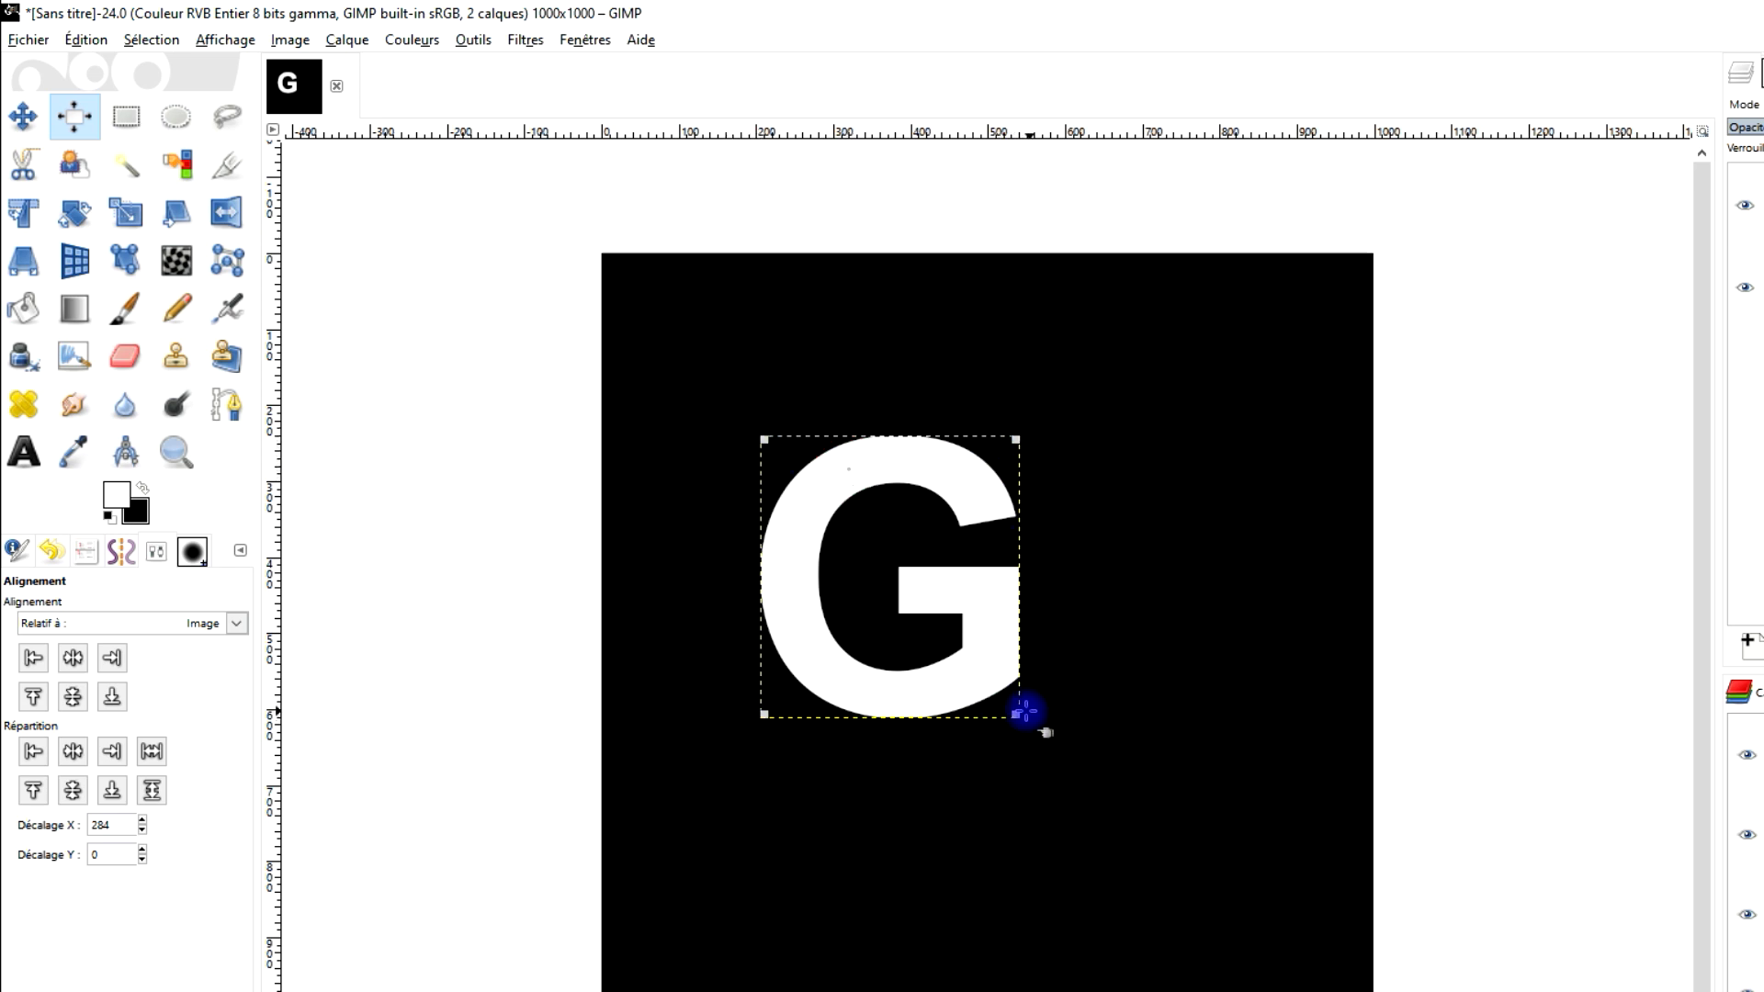
{"action": "left_click", "coordinate": [73, 658]}
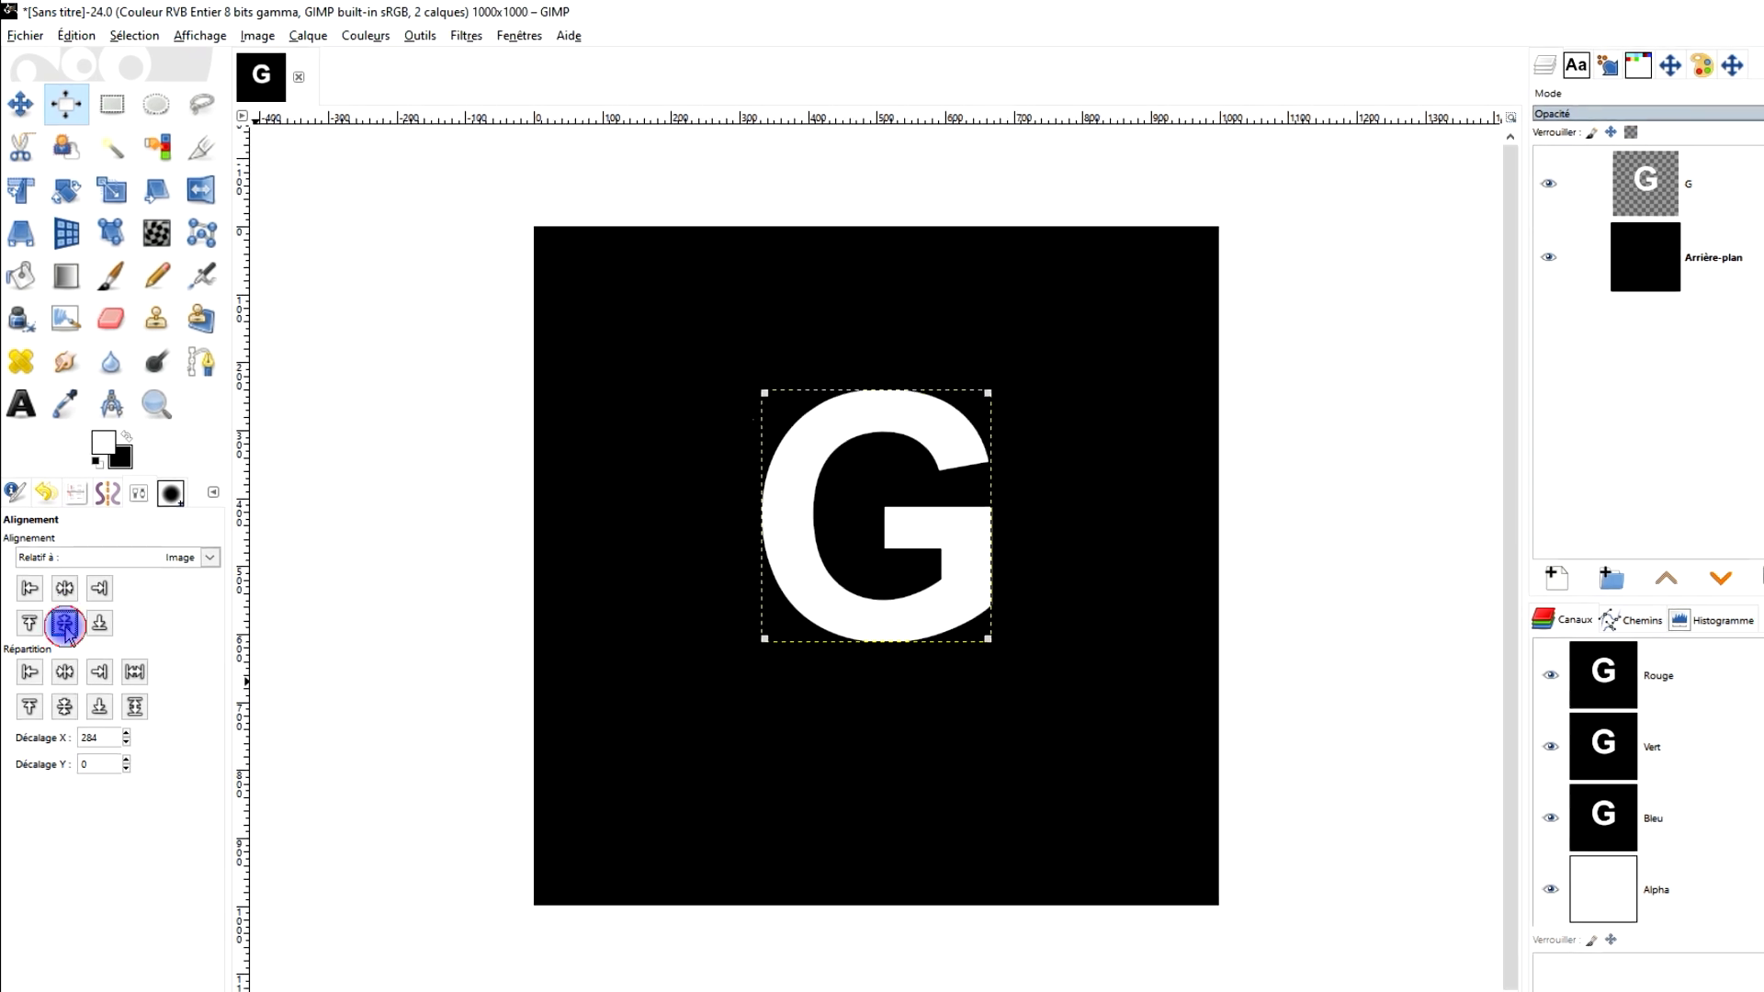
{"action": "left_click", "coordinate": [65, 627]}
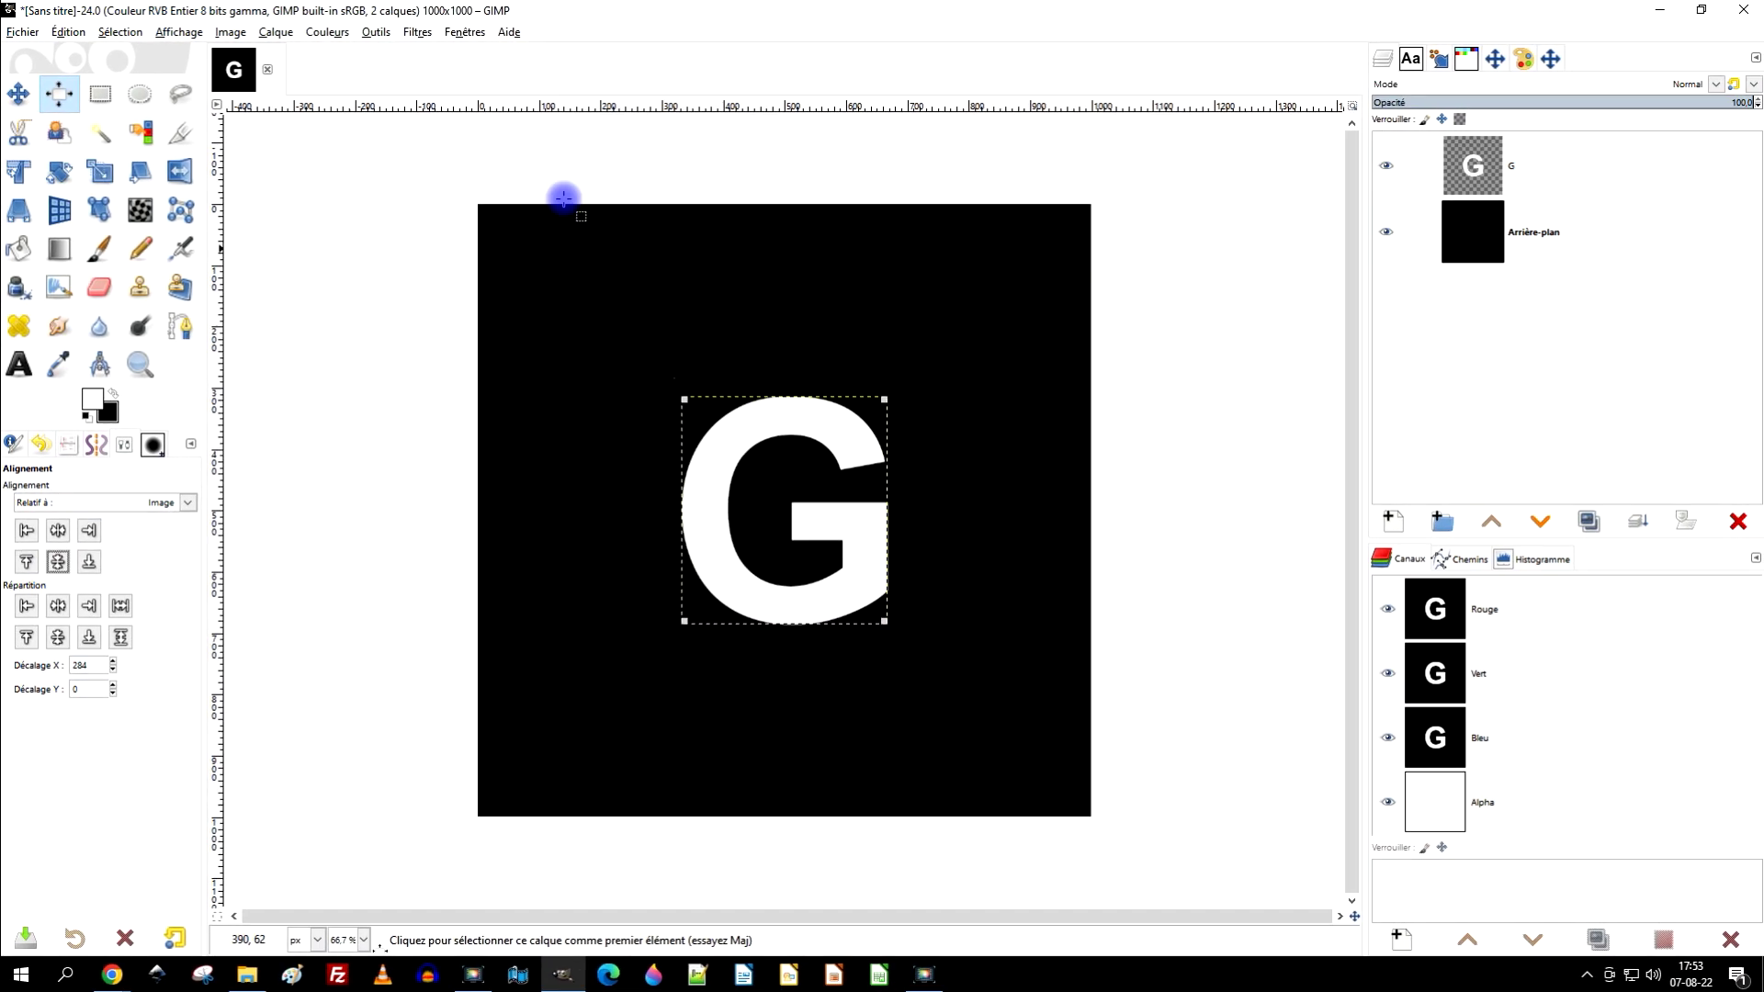
Open the G'MIC-Qt filter, search its filters for "HEART" and choose the Hearts pattern
{"action": "left_click", "coordinate": [417, 32]}
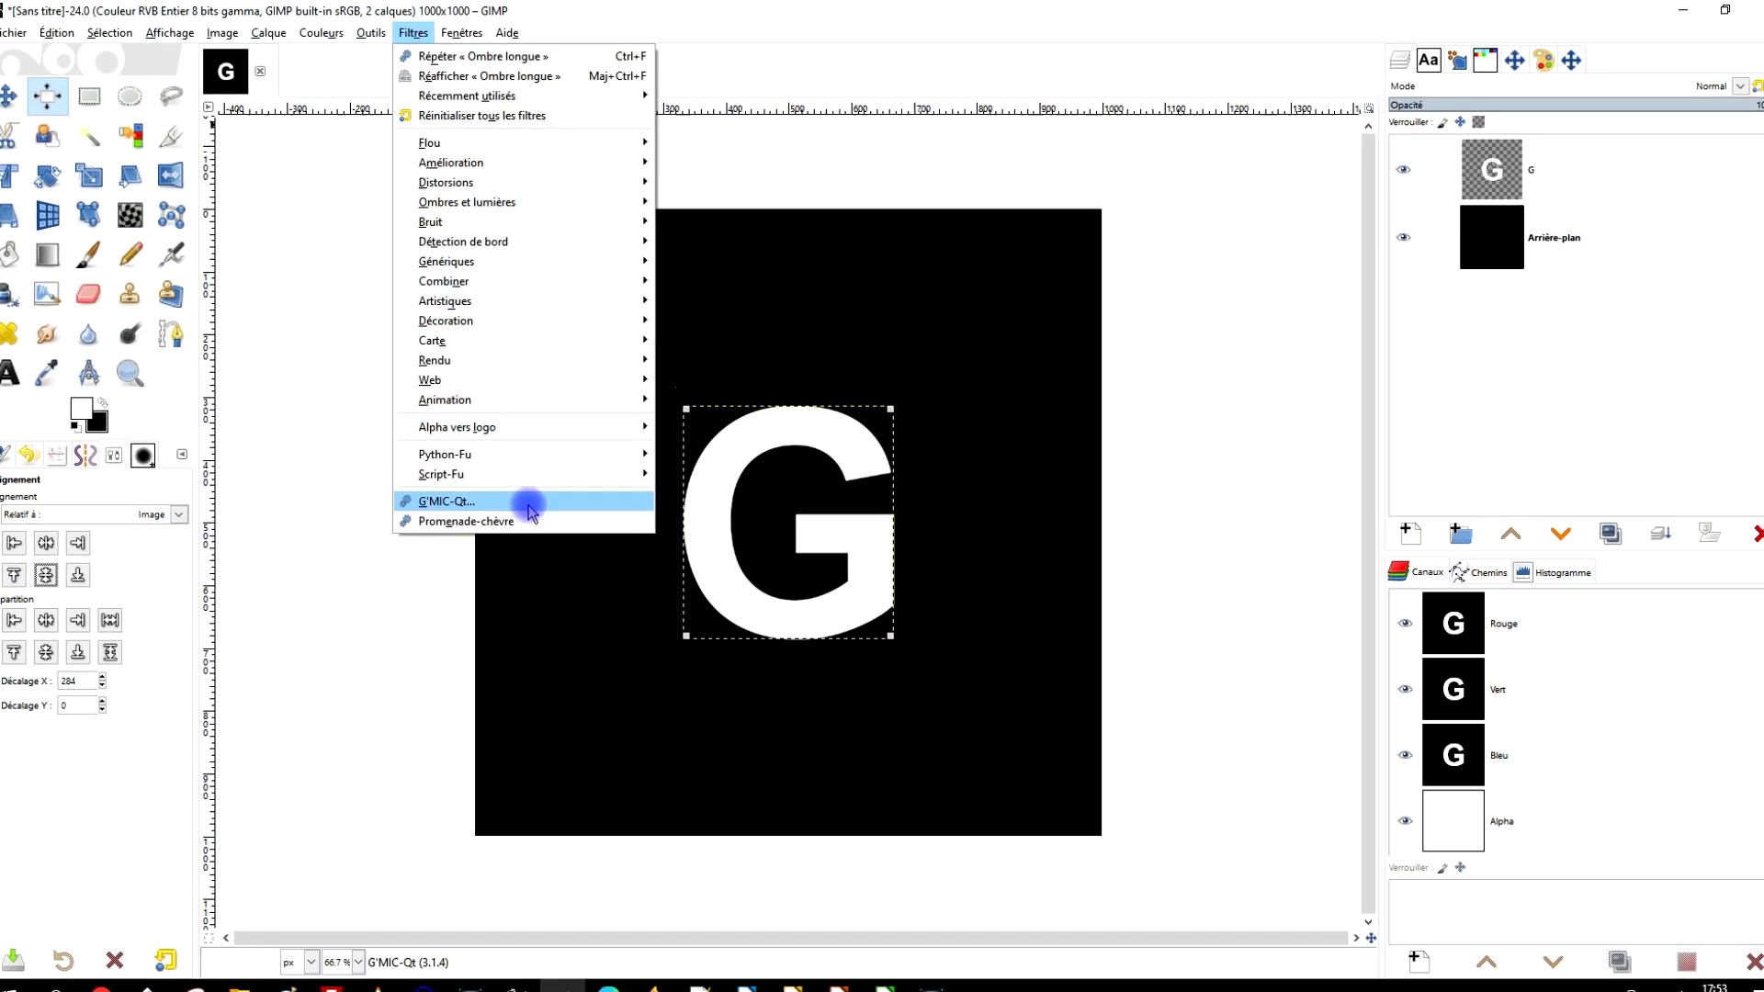
{"action": "left_click", "coordinate": [529, 507]}
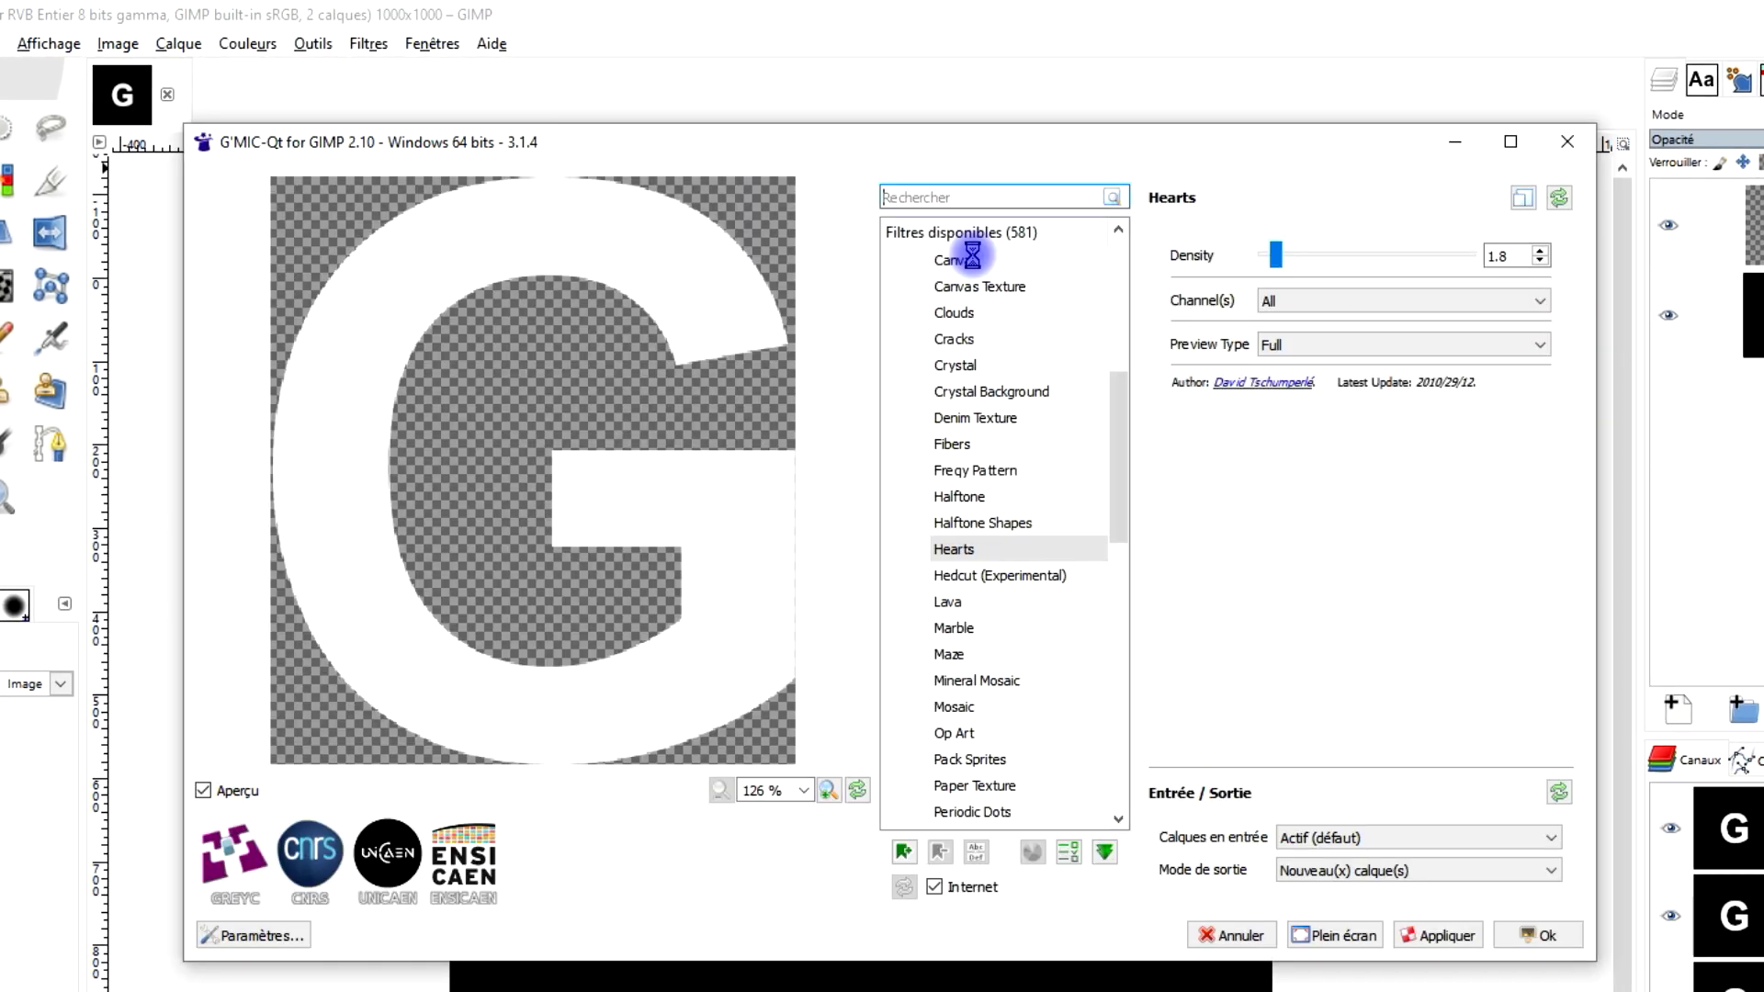
{"action": "left_click", "coordinate": [936, 198]}
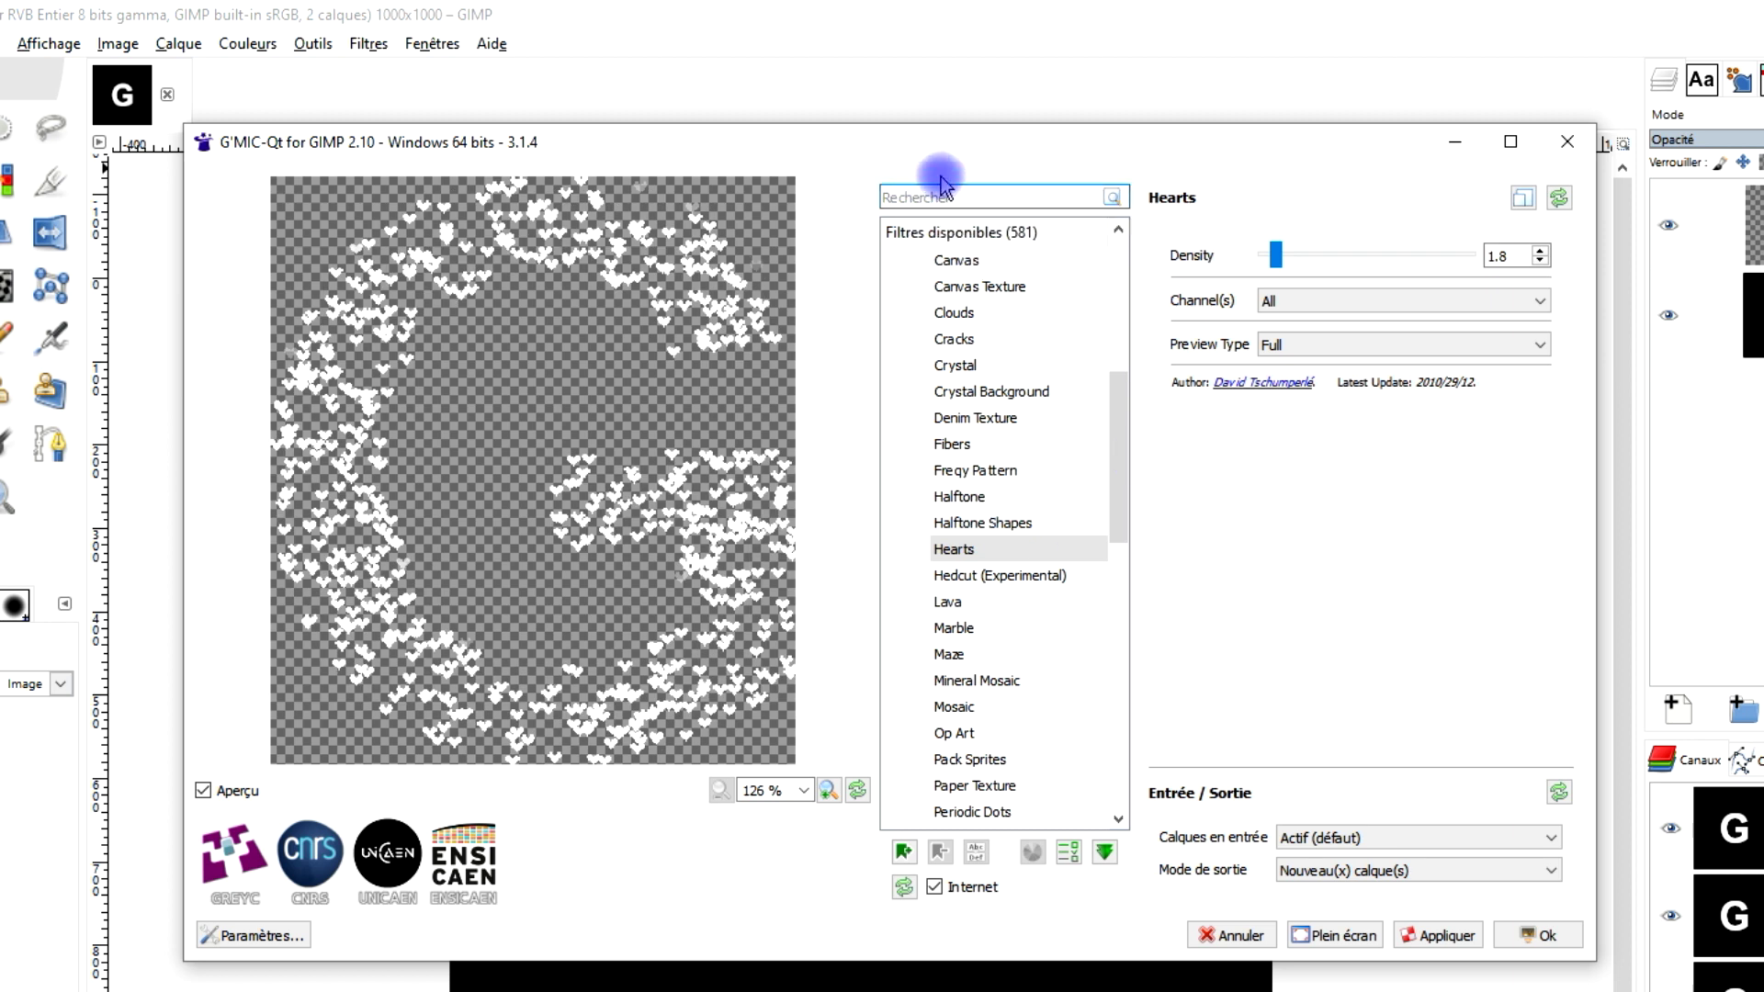
{"action": "type", "text": "HEART"}
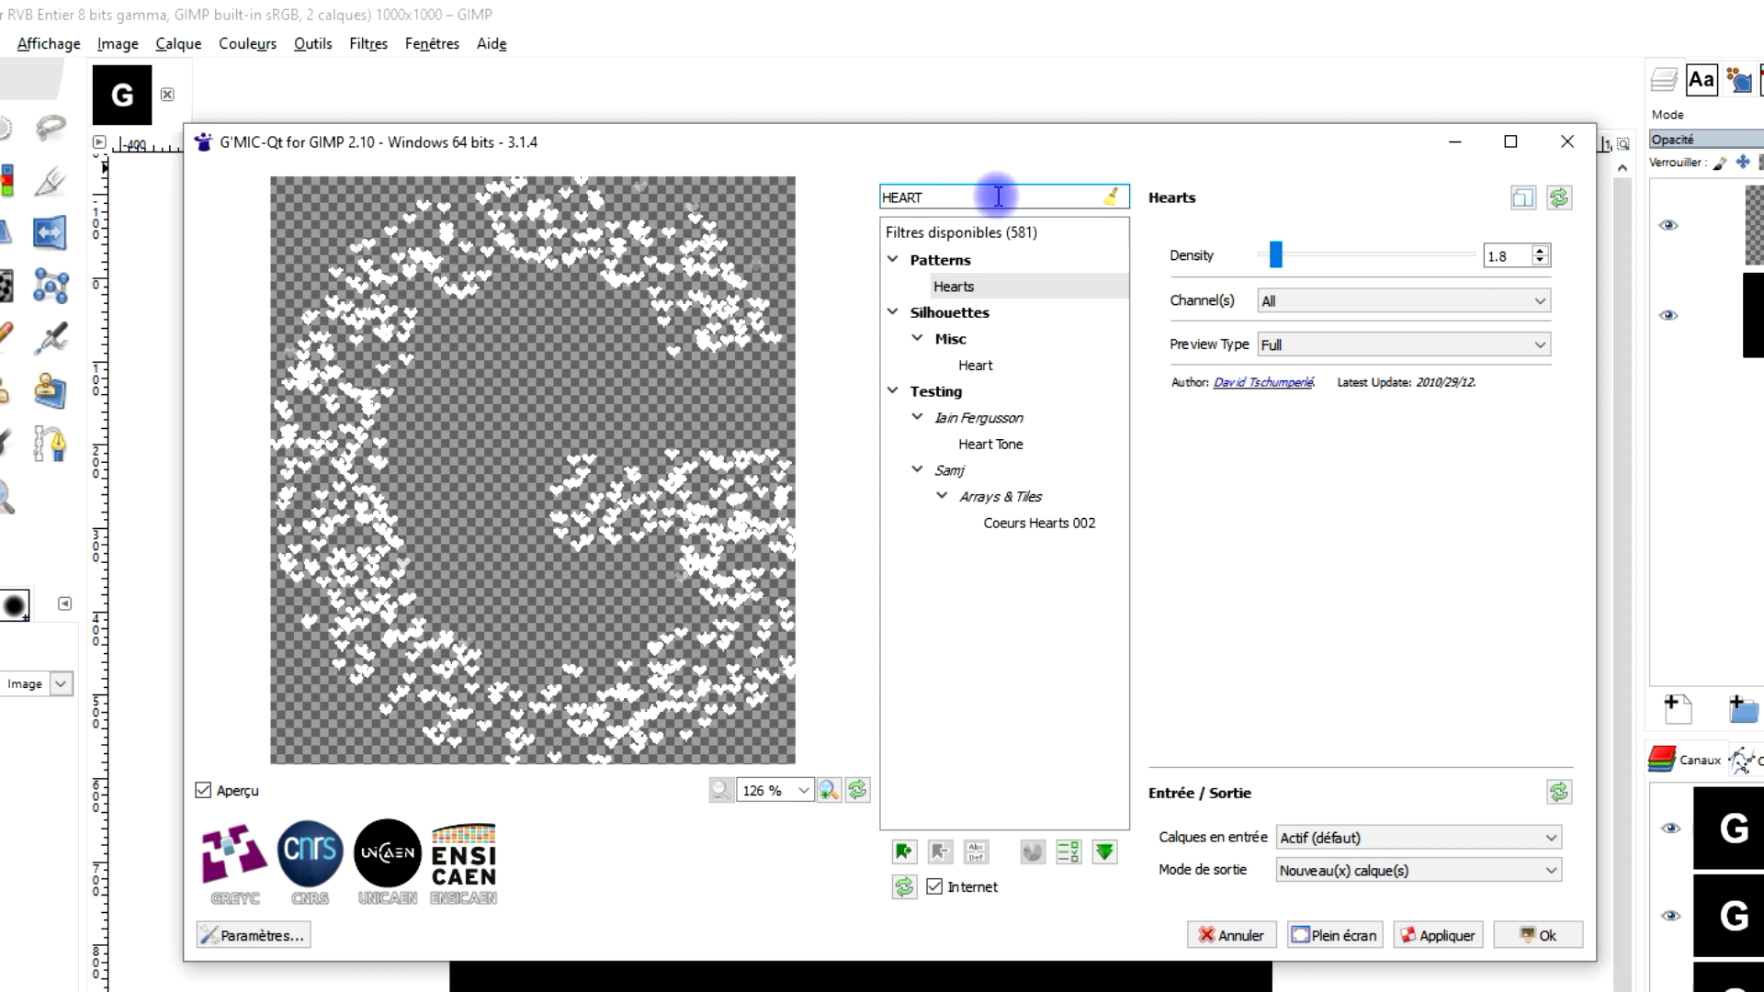
{"action": "left_click", "coordinate": [984, 292]}
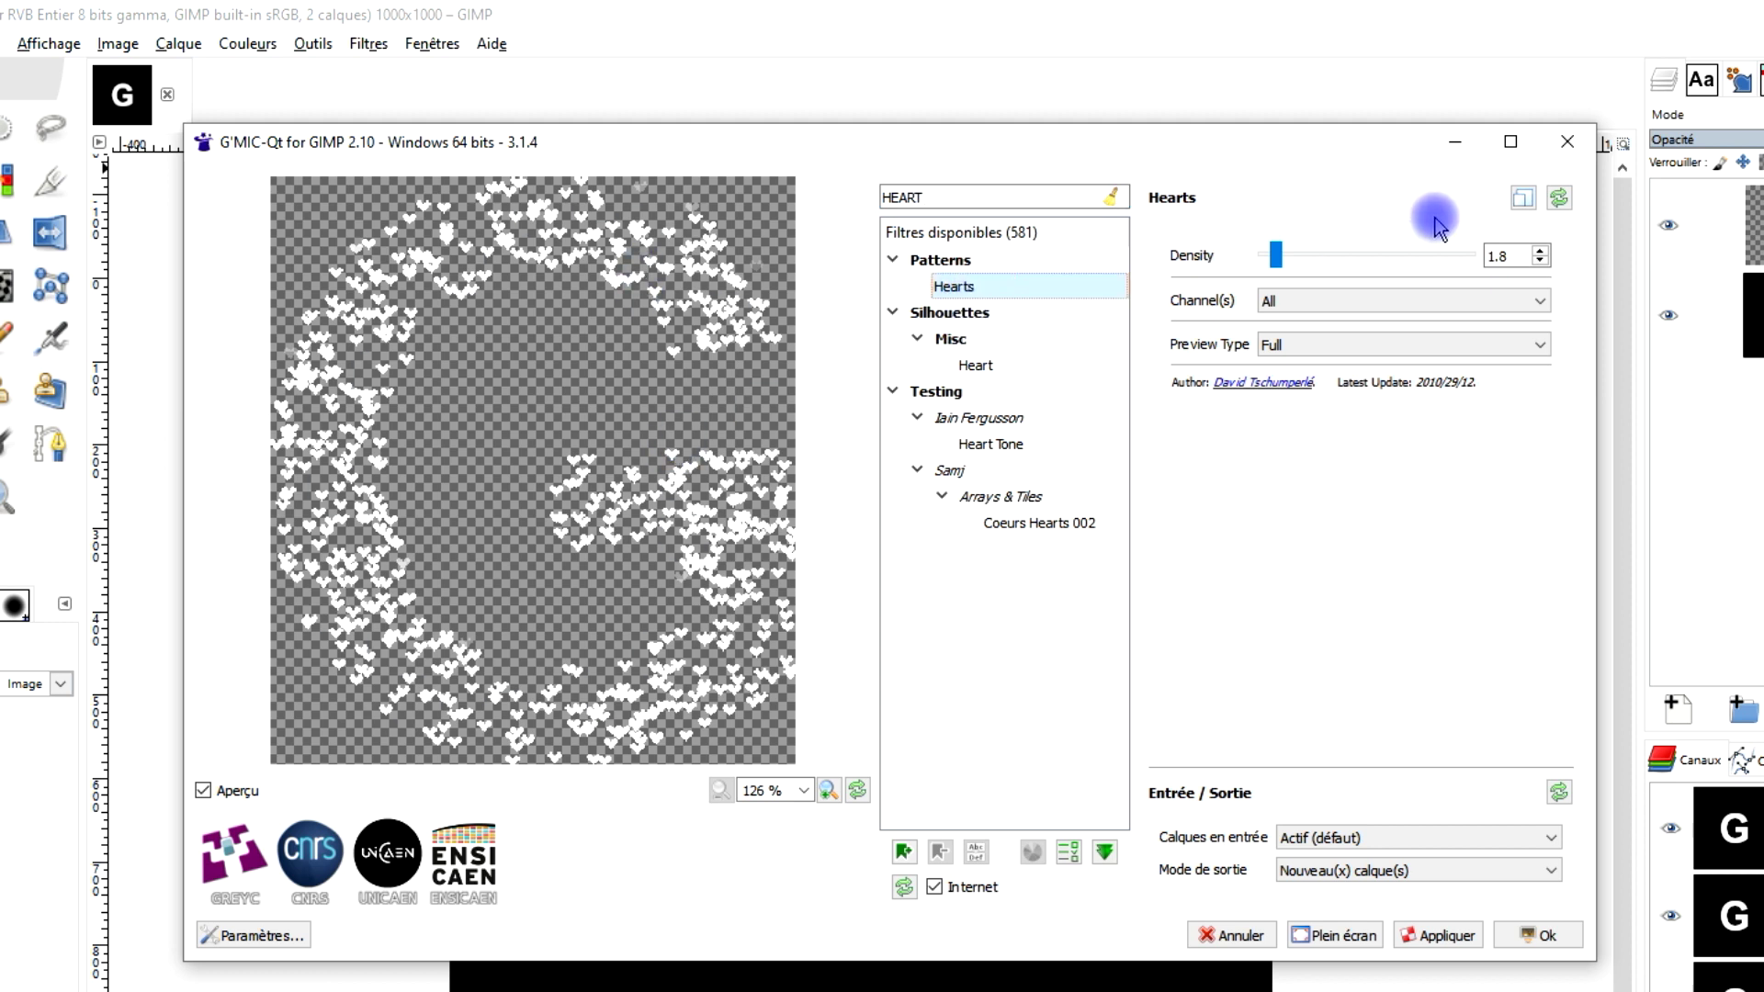
Apply the Hearts filter to the G layer with a density of 1.8 and output to a new layer
{"action": "left_click_drag", "start_coordinate": [1280, 259], "coordinate": [1280, 269]}
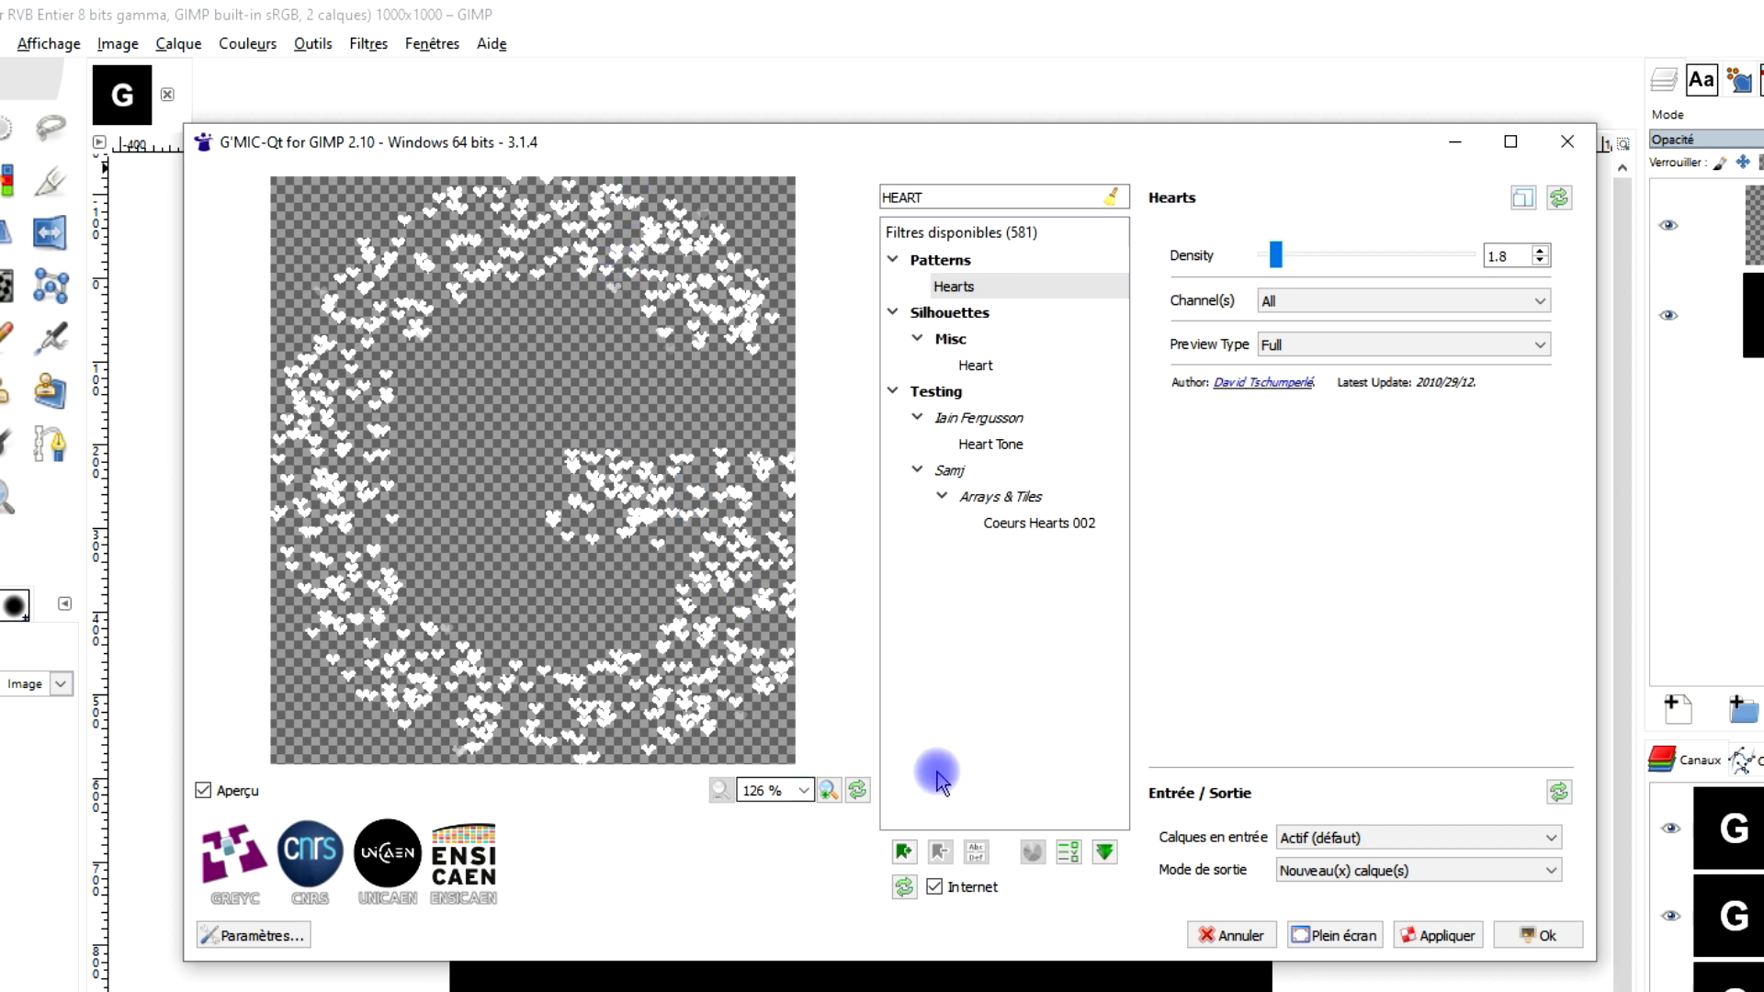
{"action": "left_click", "coordinate": [1333, 870]}
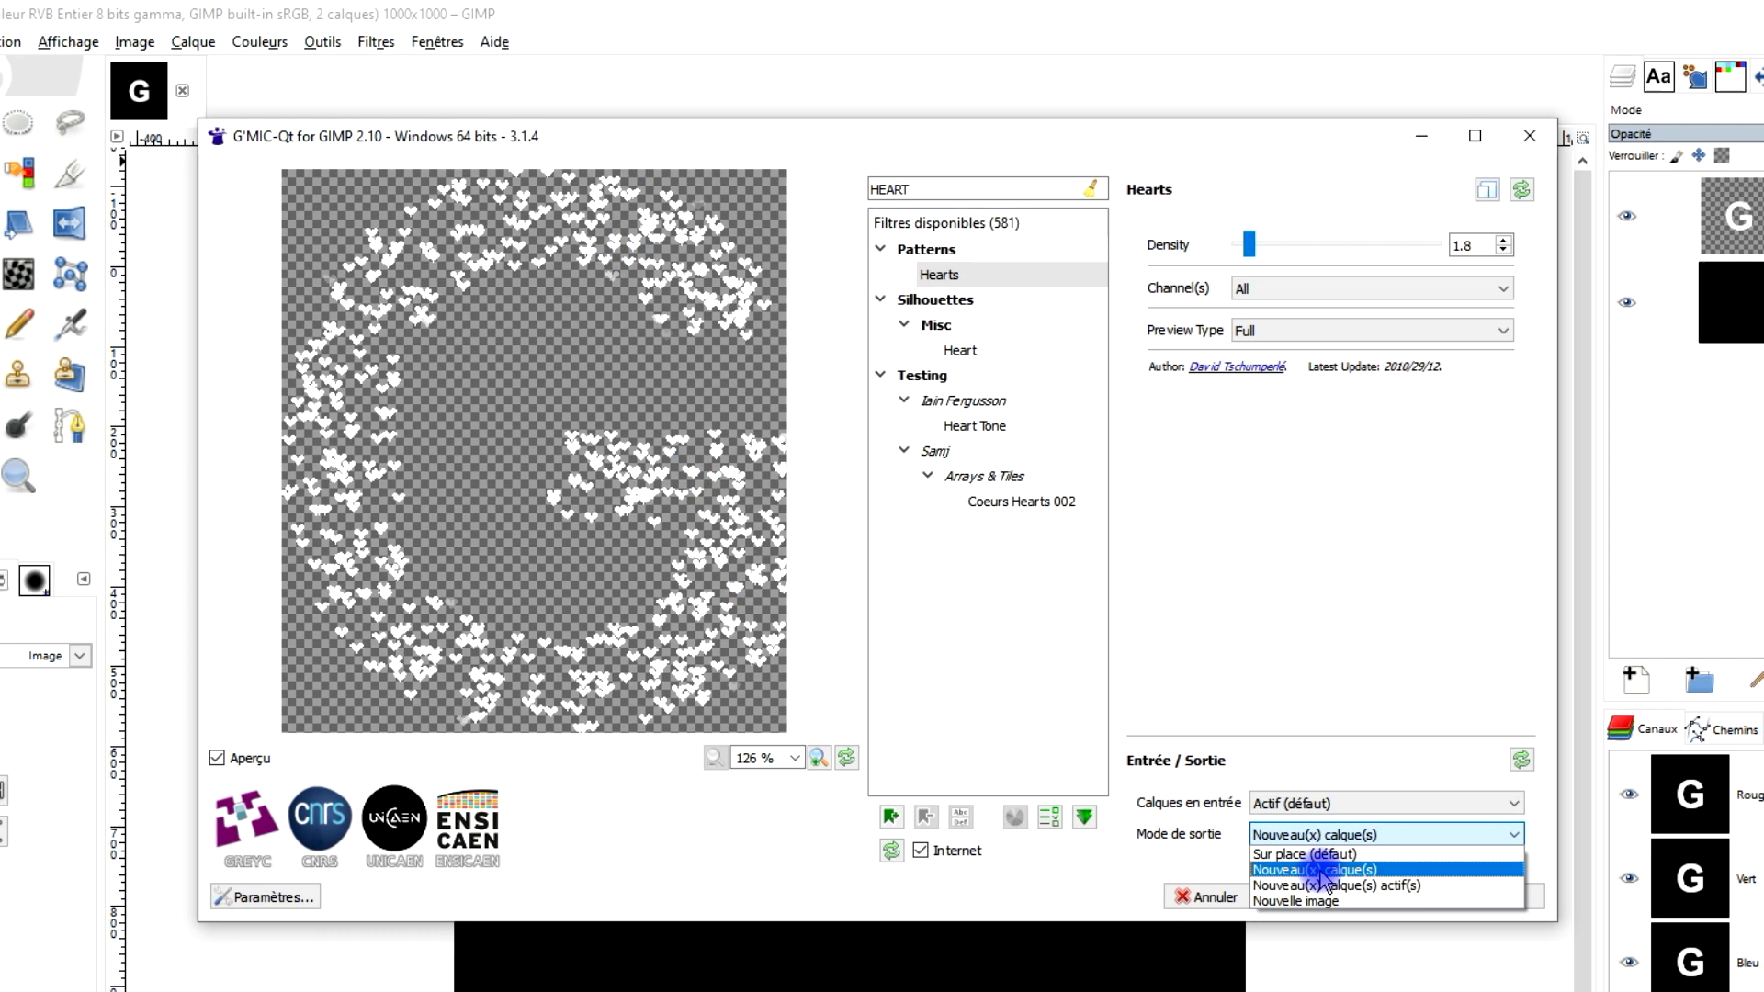
{"action": "left_click", "coordinate": [1323, 873]}
{"action": "left_click", "coordinate": [1502, 897]}
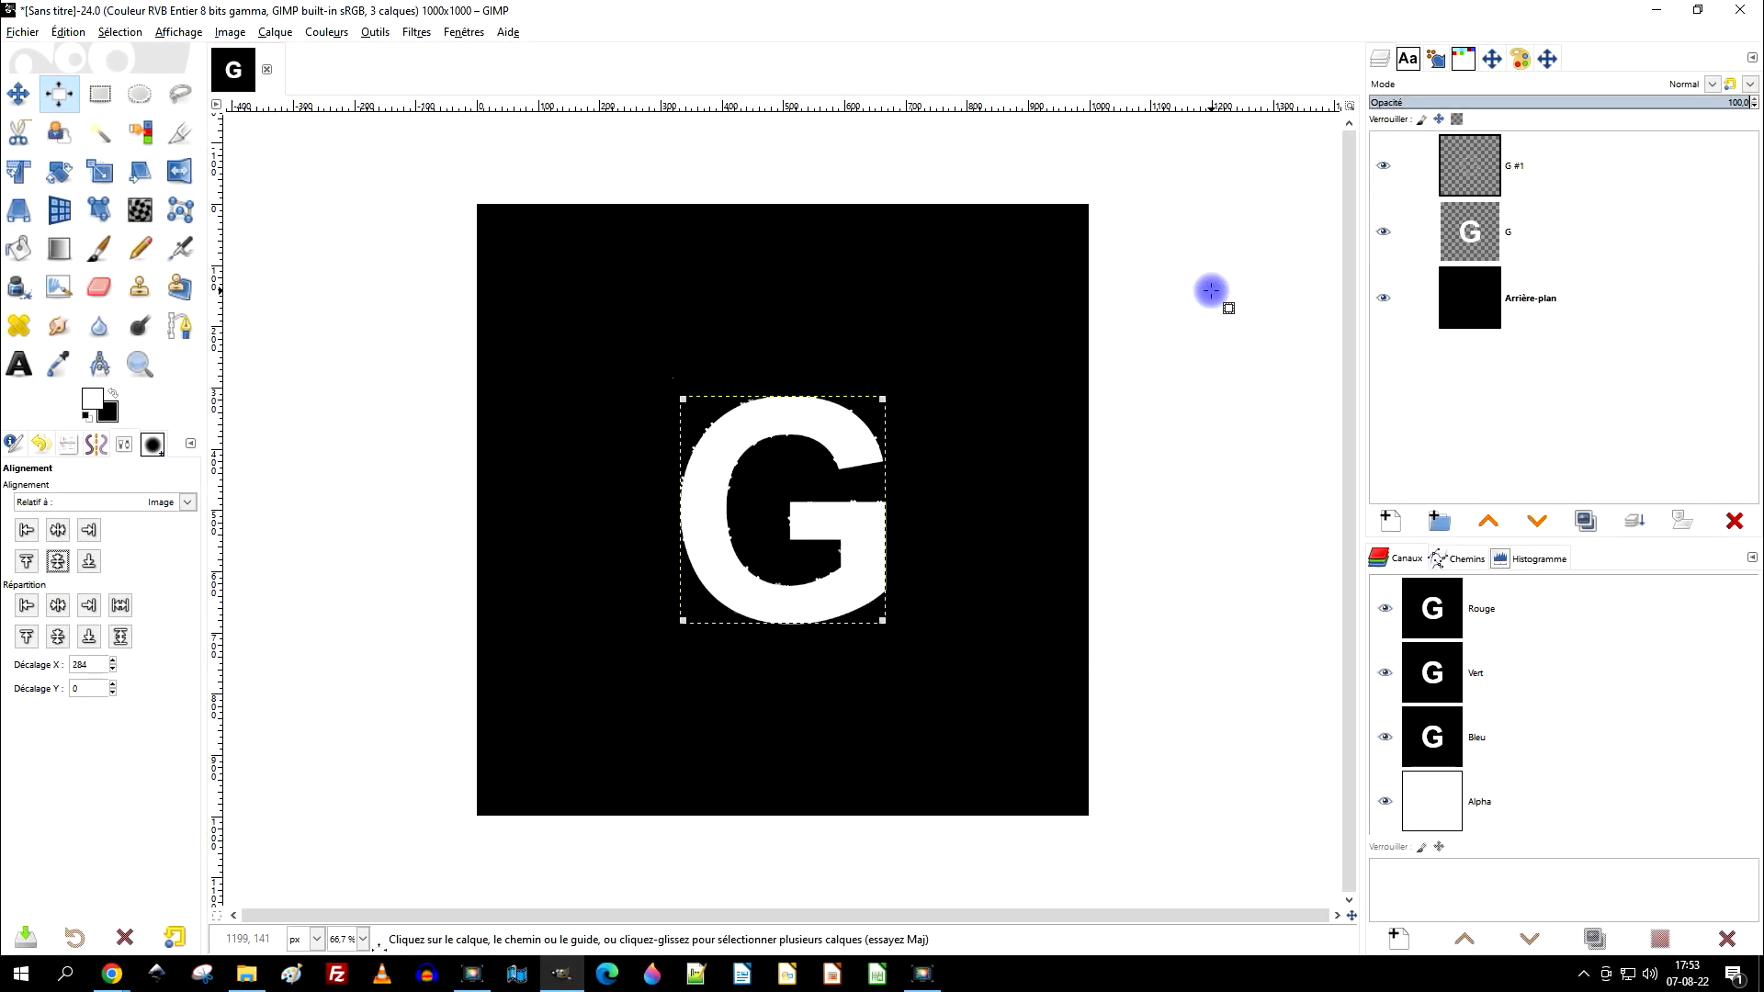
Rename the newly generated hearts layer as G'MIC HEARTS
{"action": "left_click", "coordinate": [1486, 171]}
{"action": "double_click", "coordinate": [1521, 165]}
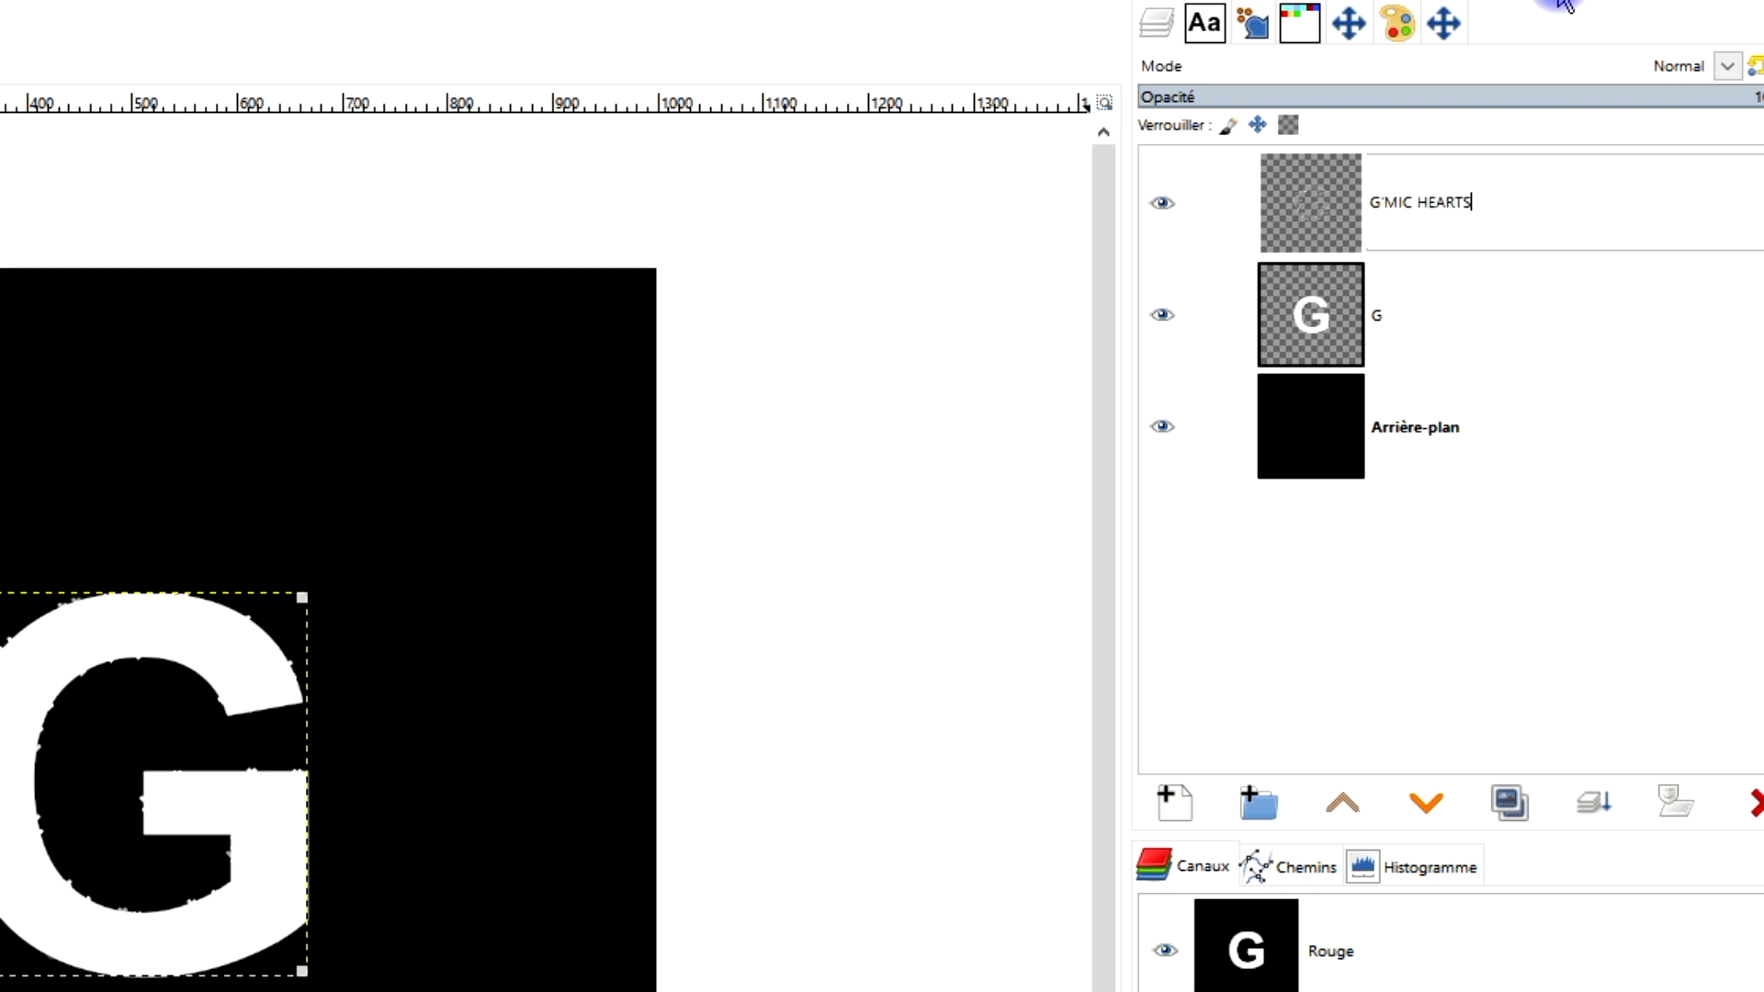
{"action": "key", "text": "Return"}
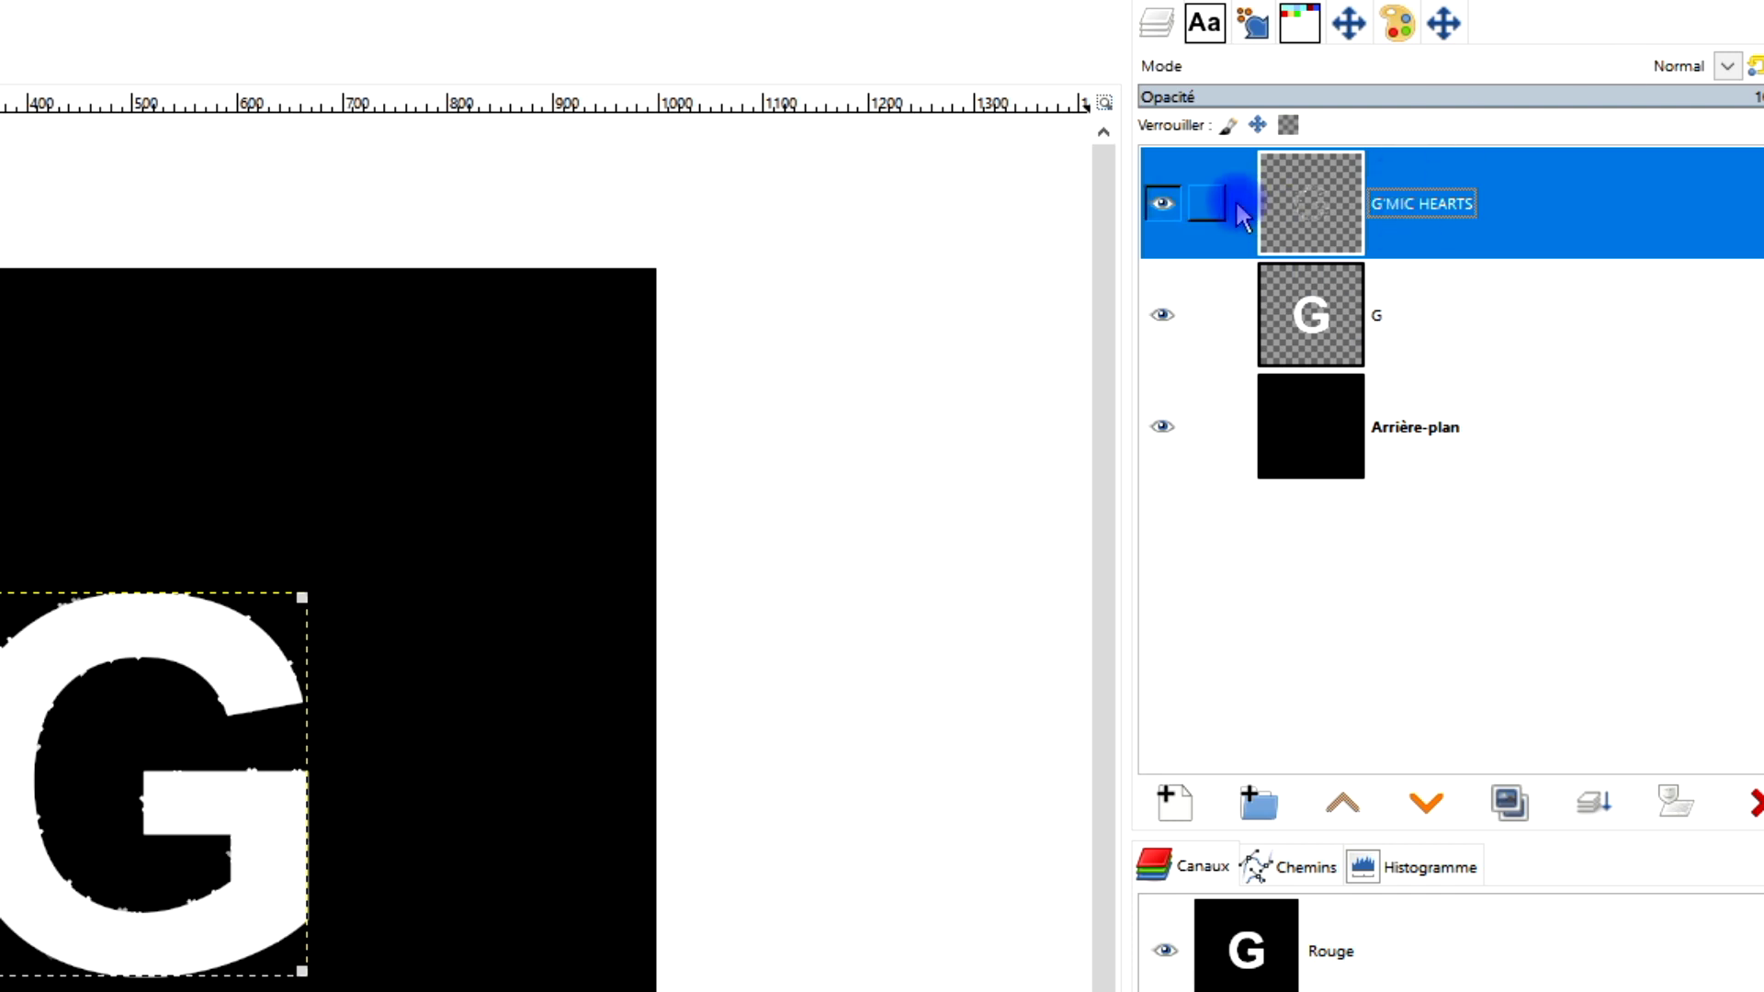
Hide the original G layer and move it below the background layer
{"action": "left_click", "coordinate": [1162, 314]}
{"action": "left_click_drag", "start_coordinate": [1247, 323], "coordinate": [1496, 372]}
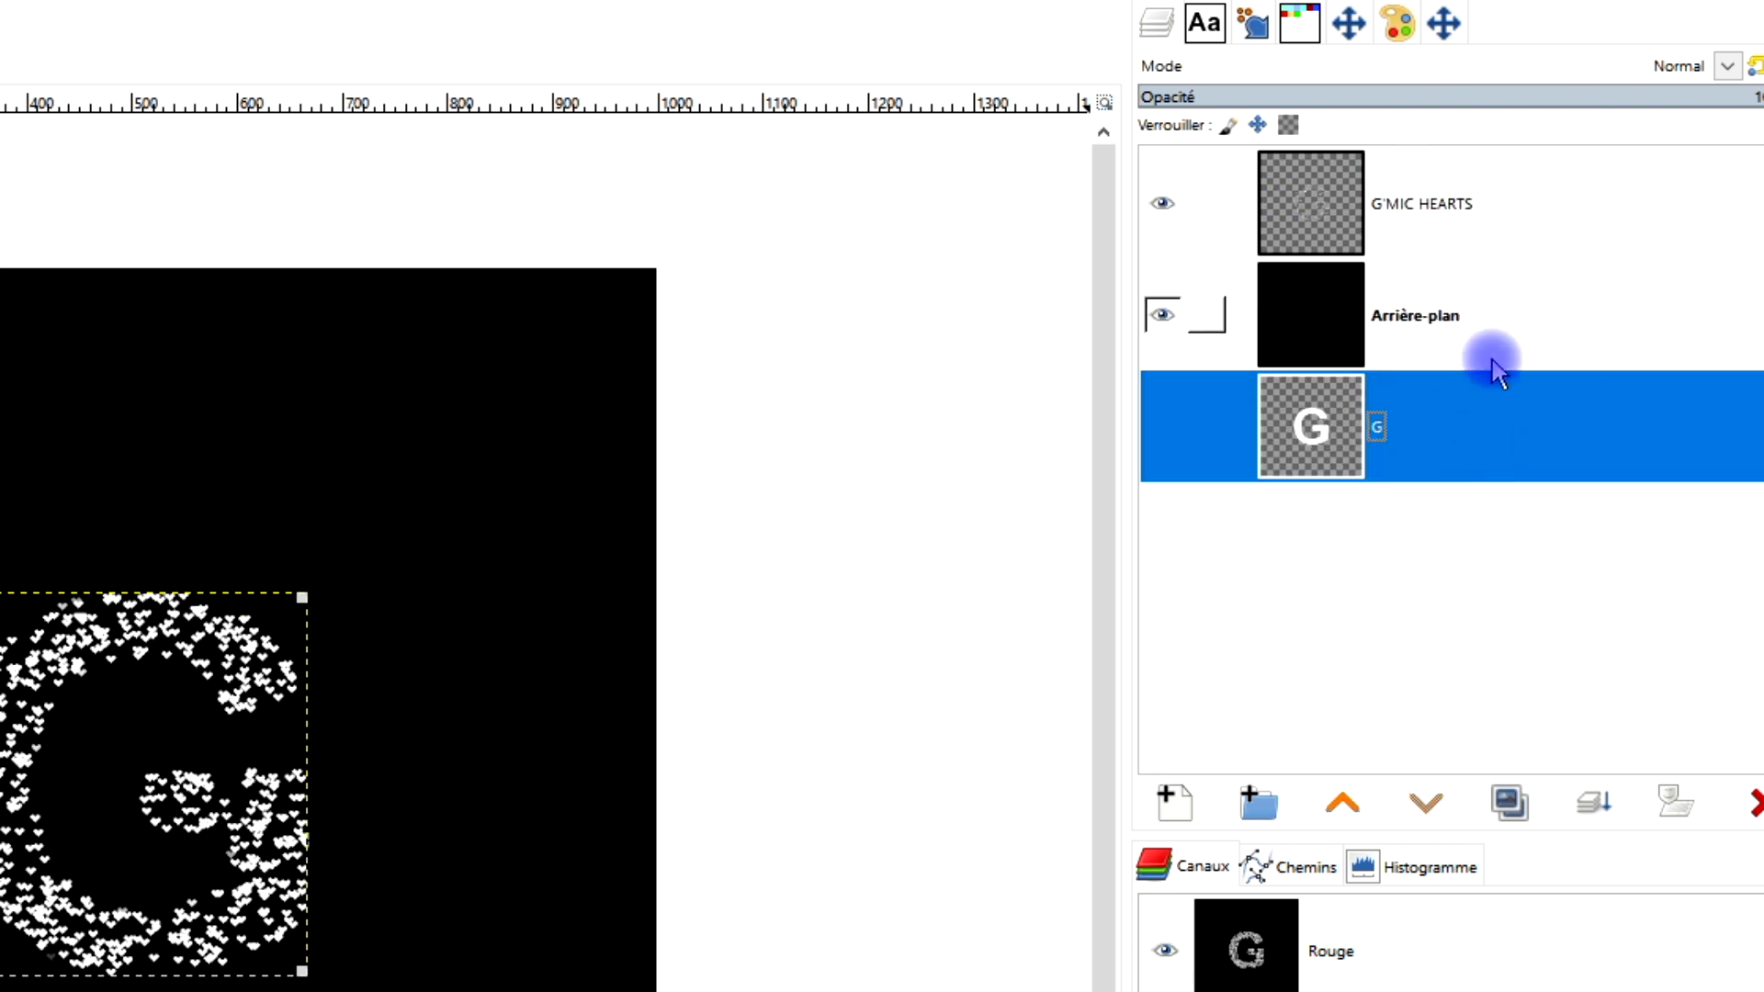
Scale the G'MIC HEARTS layer proportionally around its centre to about 650 x 720 px
{"action": "left_click", "coordinate": [1338, 217]}
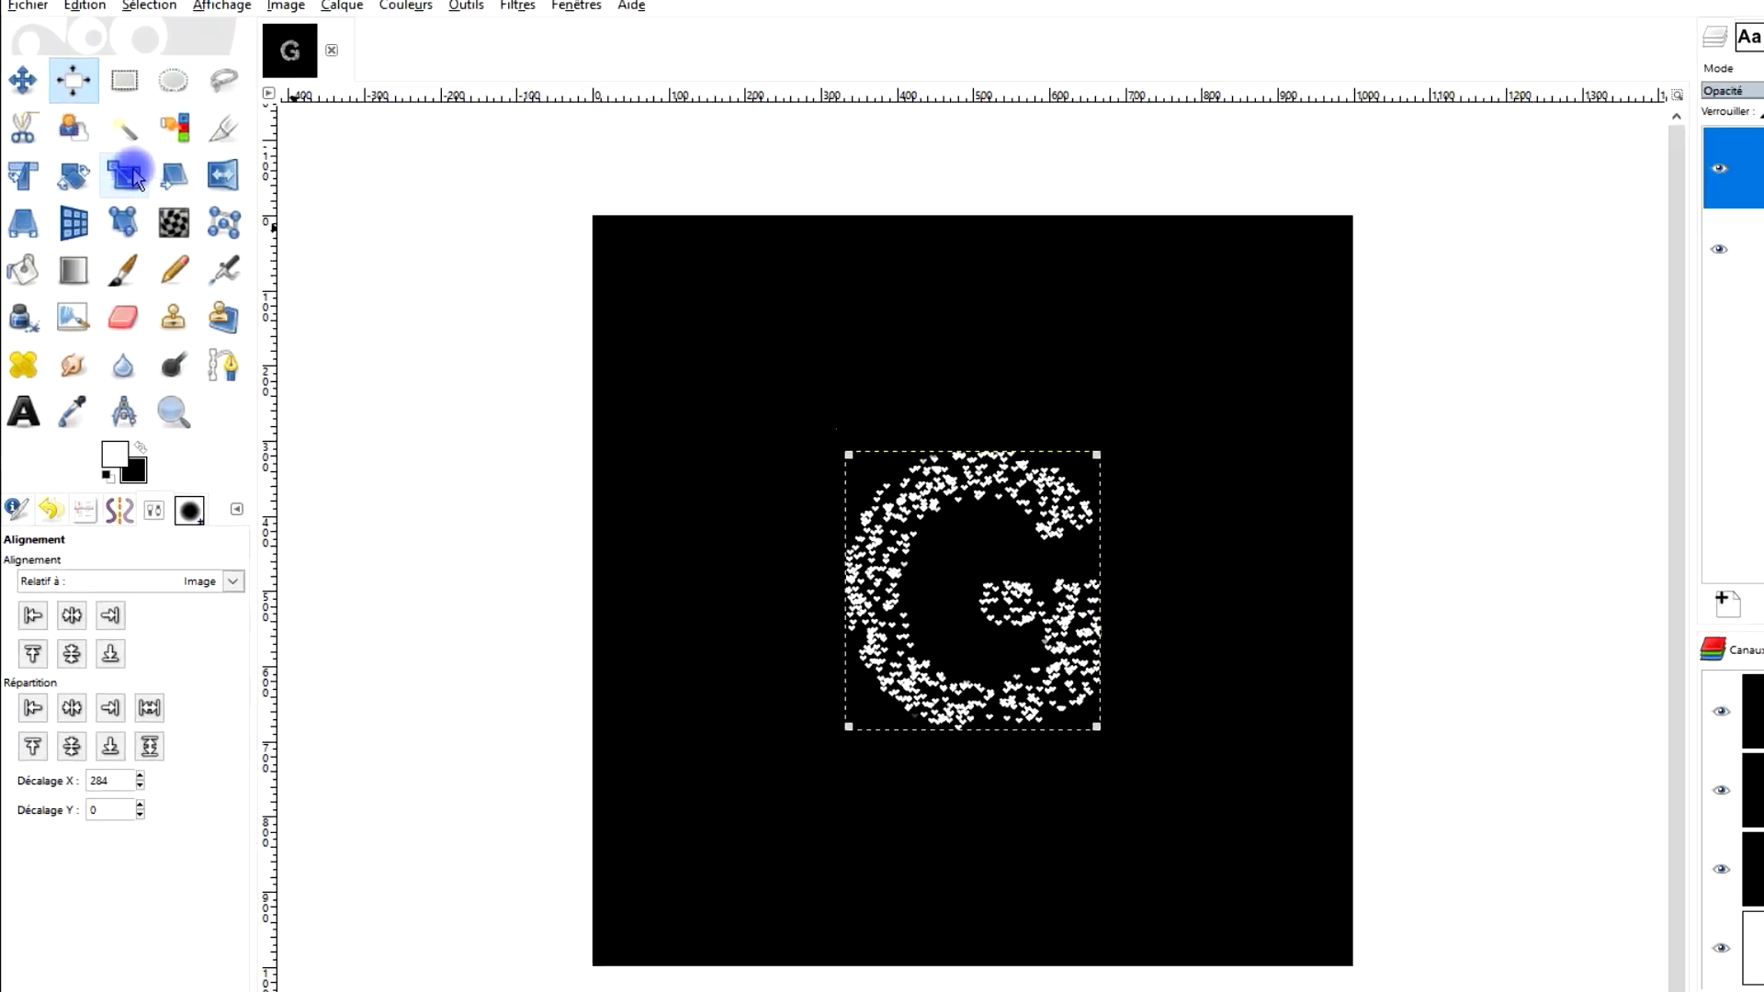
{"action": "left_click", "coordinate": [129, 175]}
{"action": "left_click", "coordinate": [1061, 526]}
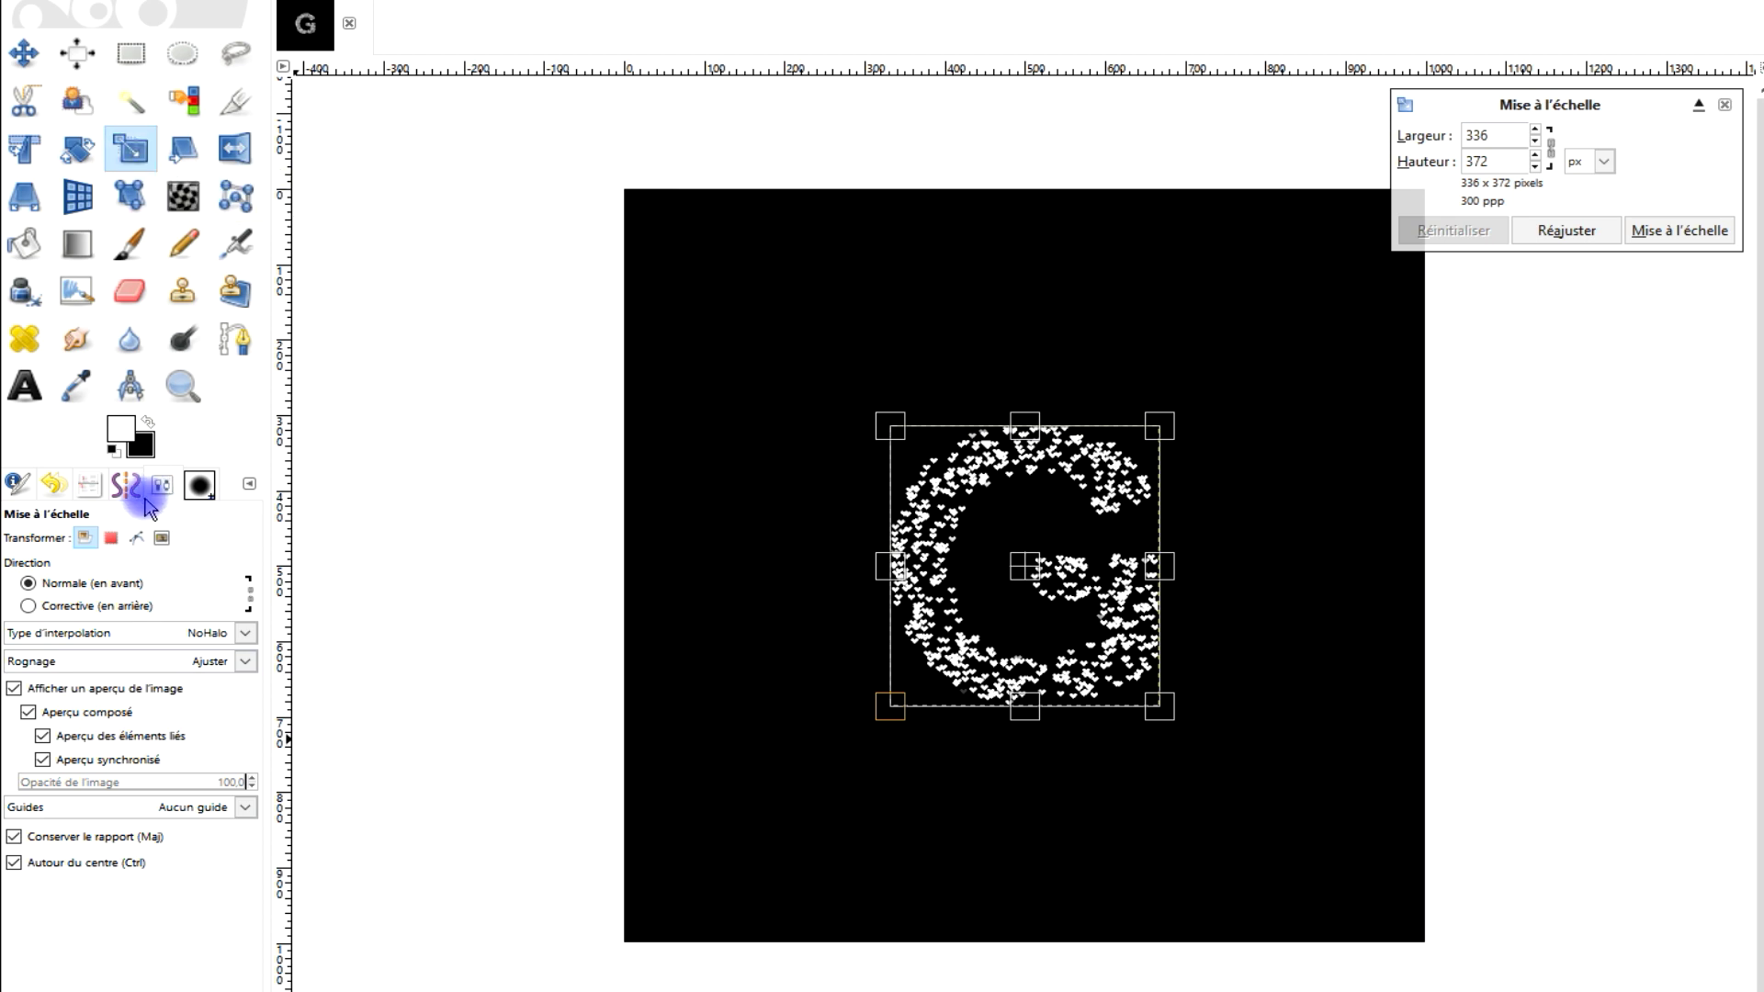
{"action": "left_click_drag", "start_coordinate": [884, 423], "coordinate": [574, 196]}
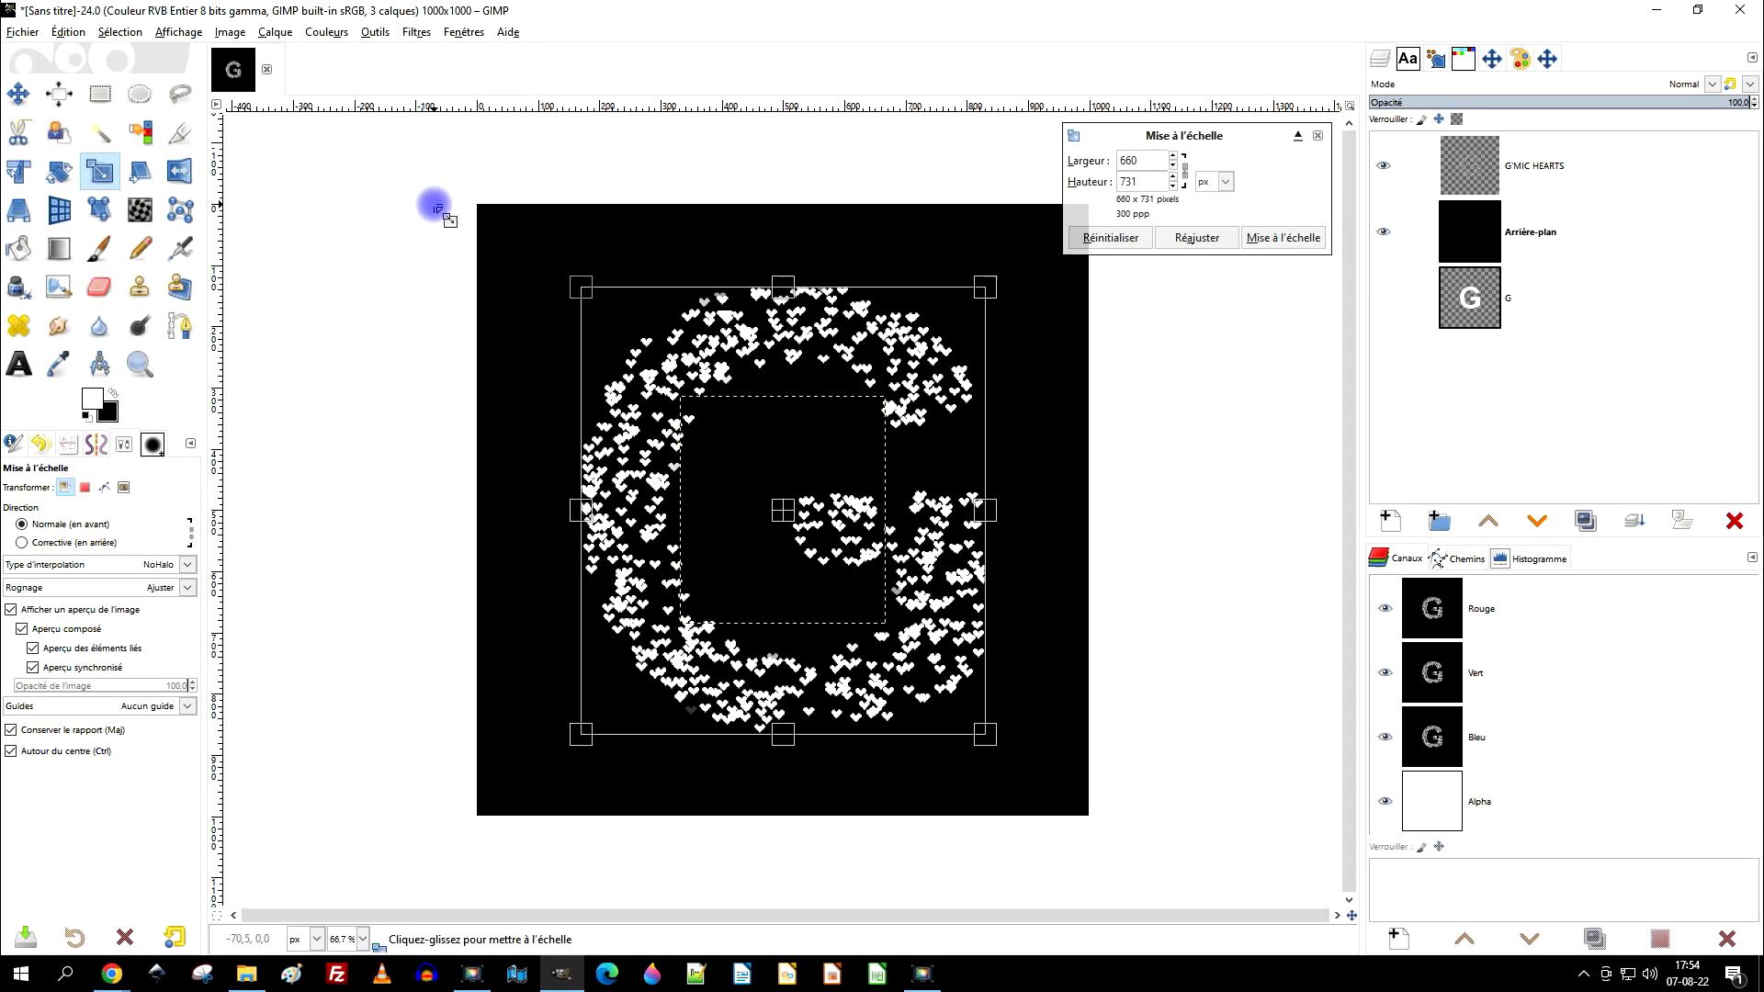
{"action": "left_click_drag", "start_coordinate": [438, 210], "coordinate": [444, 217]}
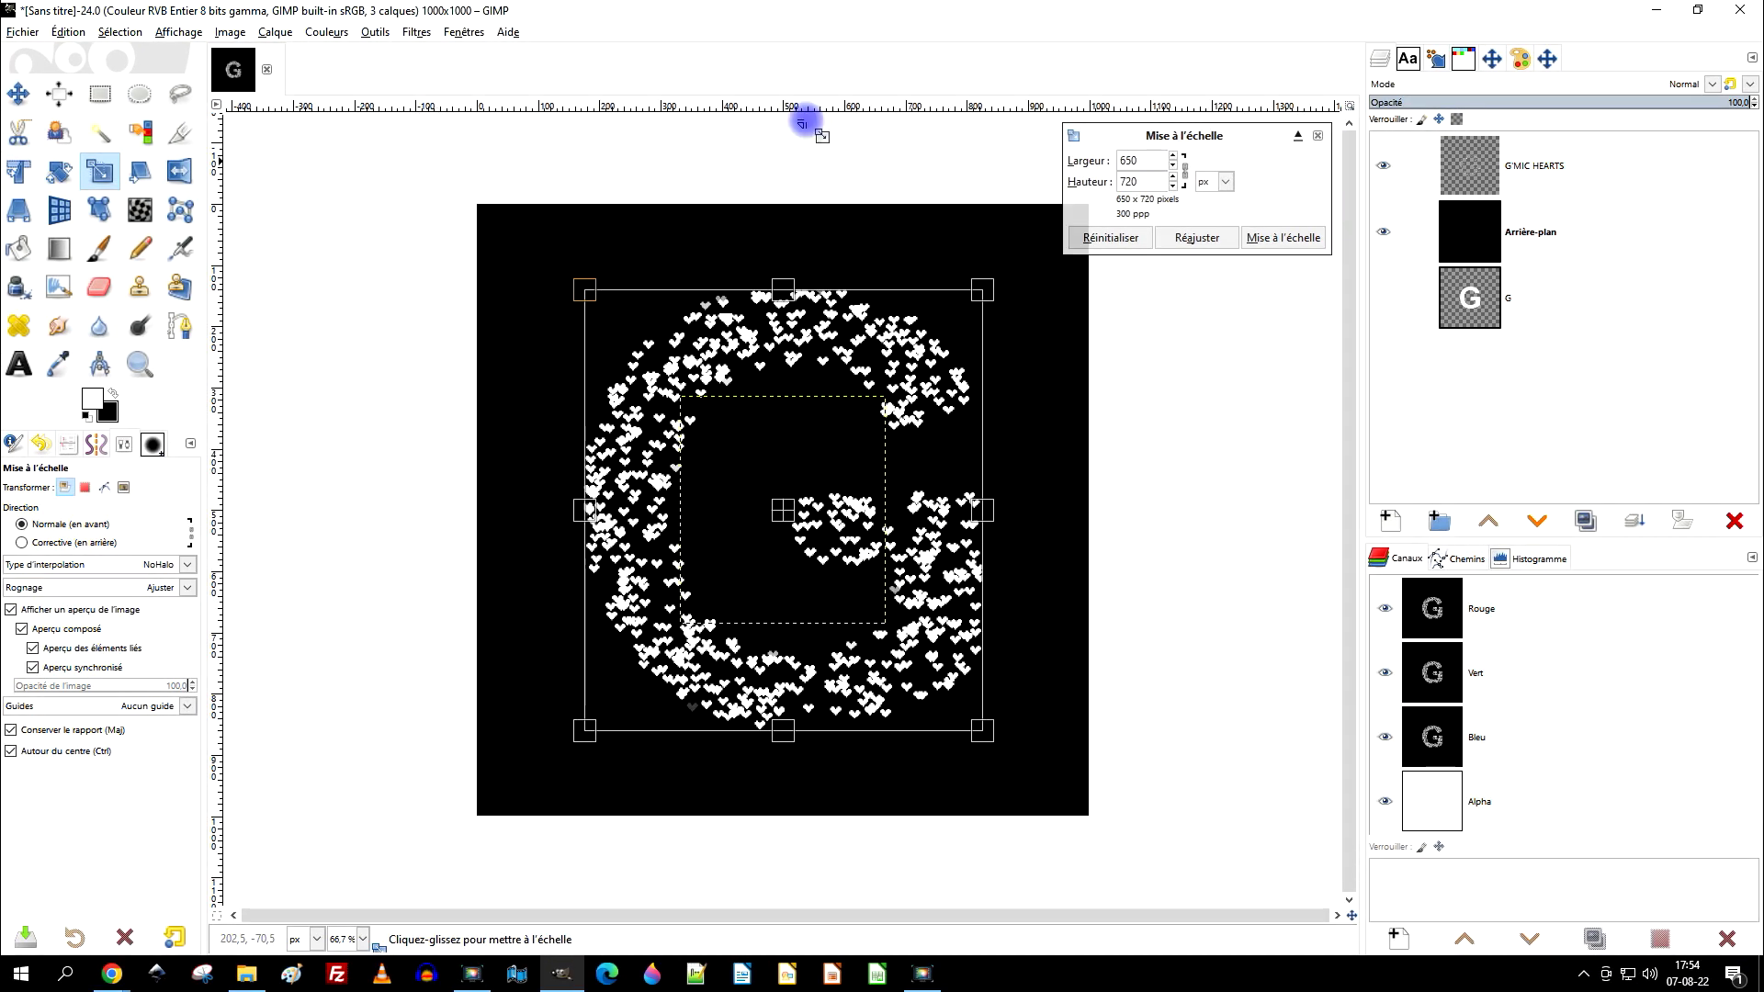
{"action": "left_click", "coordinate": [1291, 246]}
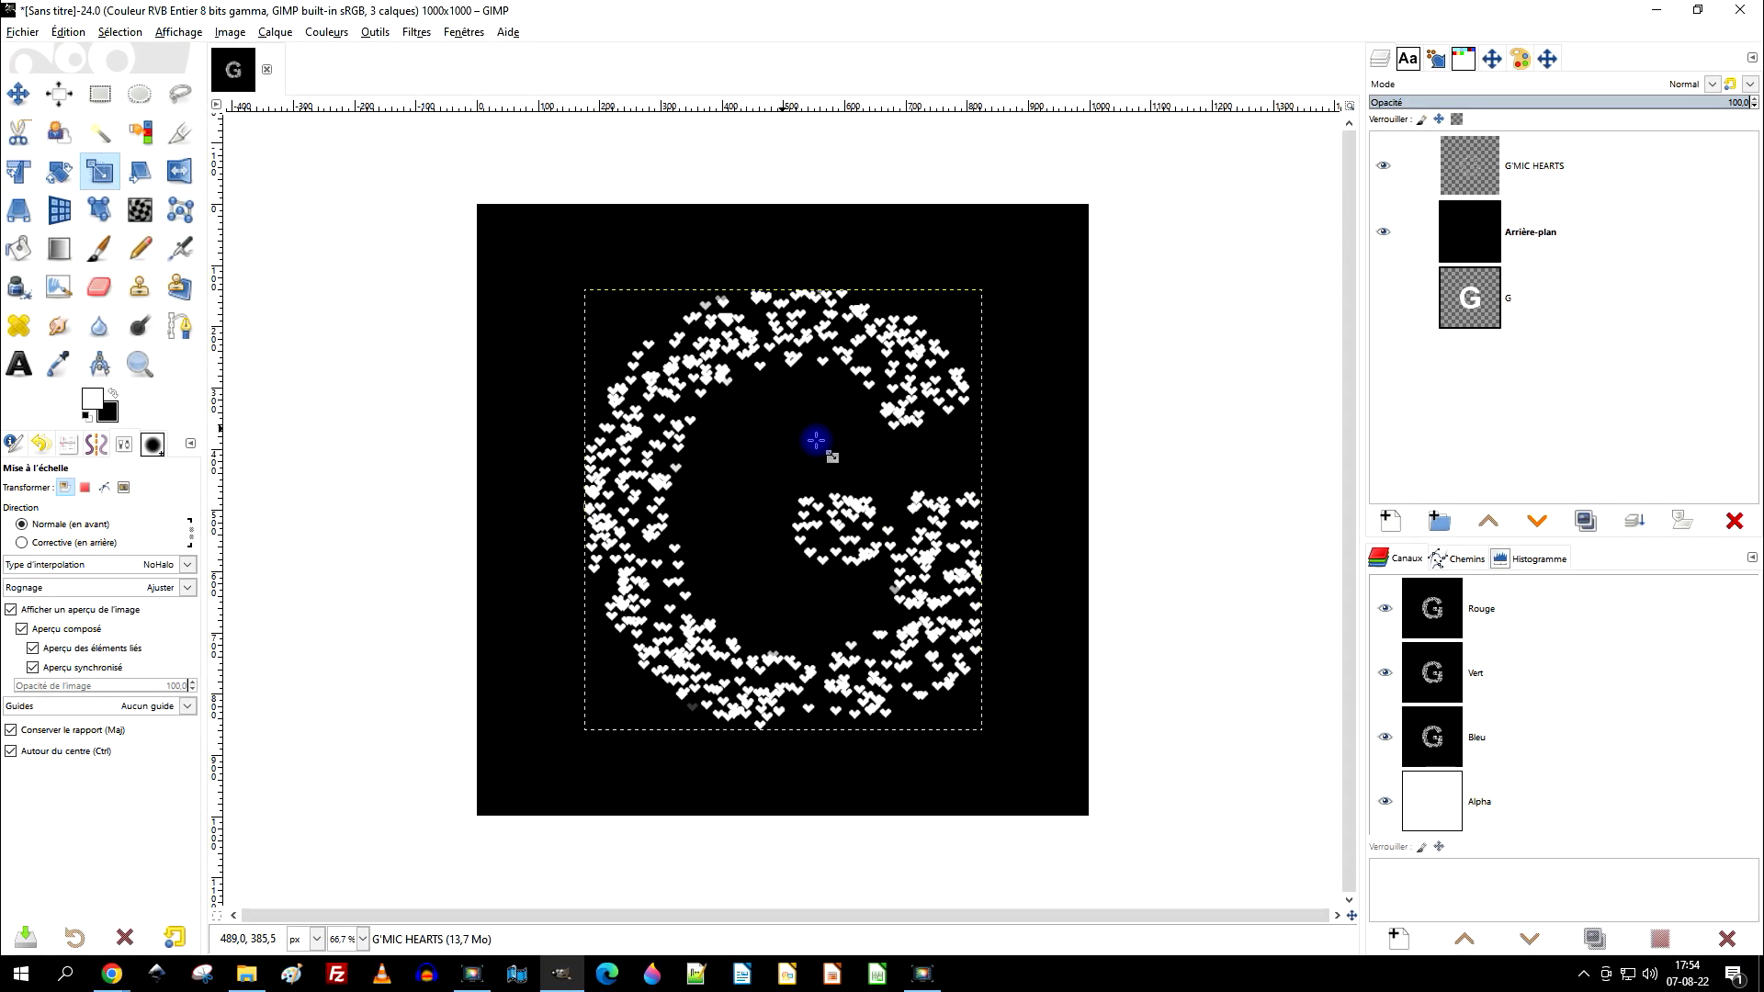
Expand the G'MIC HEARTS layer to the image size and turn its alpha into a selection
{"action": "right_click", "coordinate": [1483, 158]}
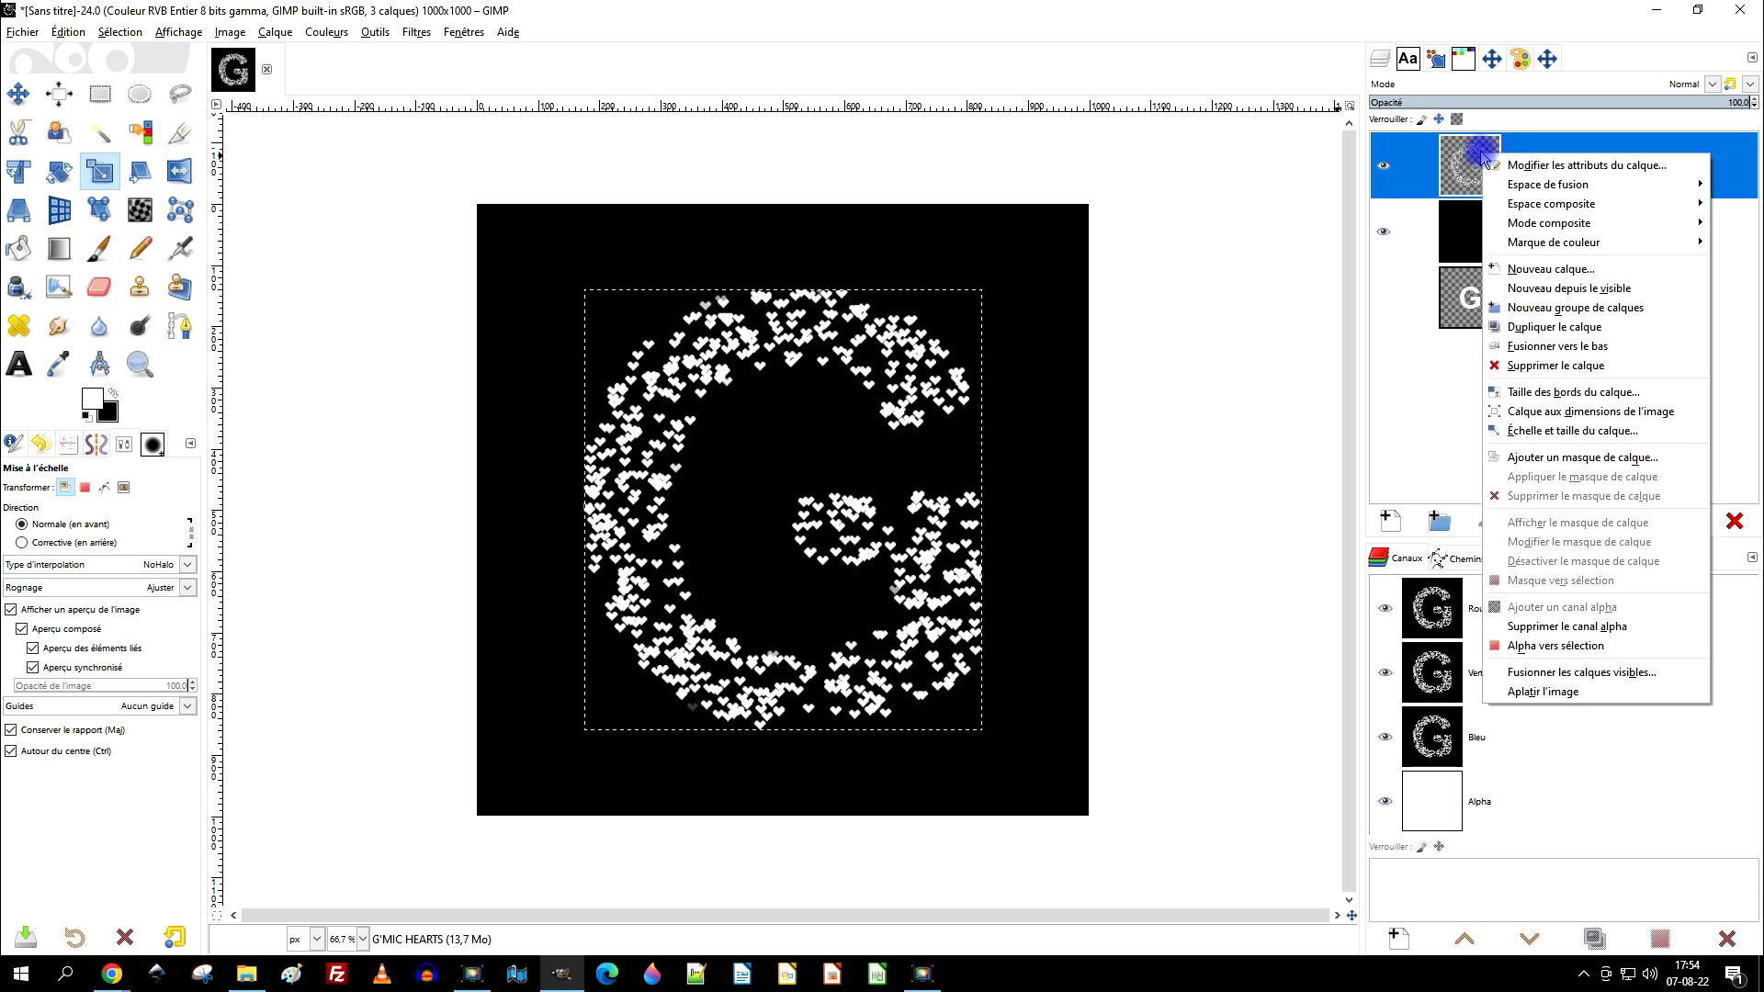
{"action": "left_click", "coordinate": [1649, 414]}
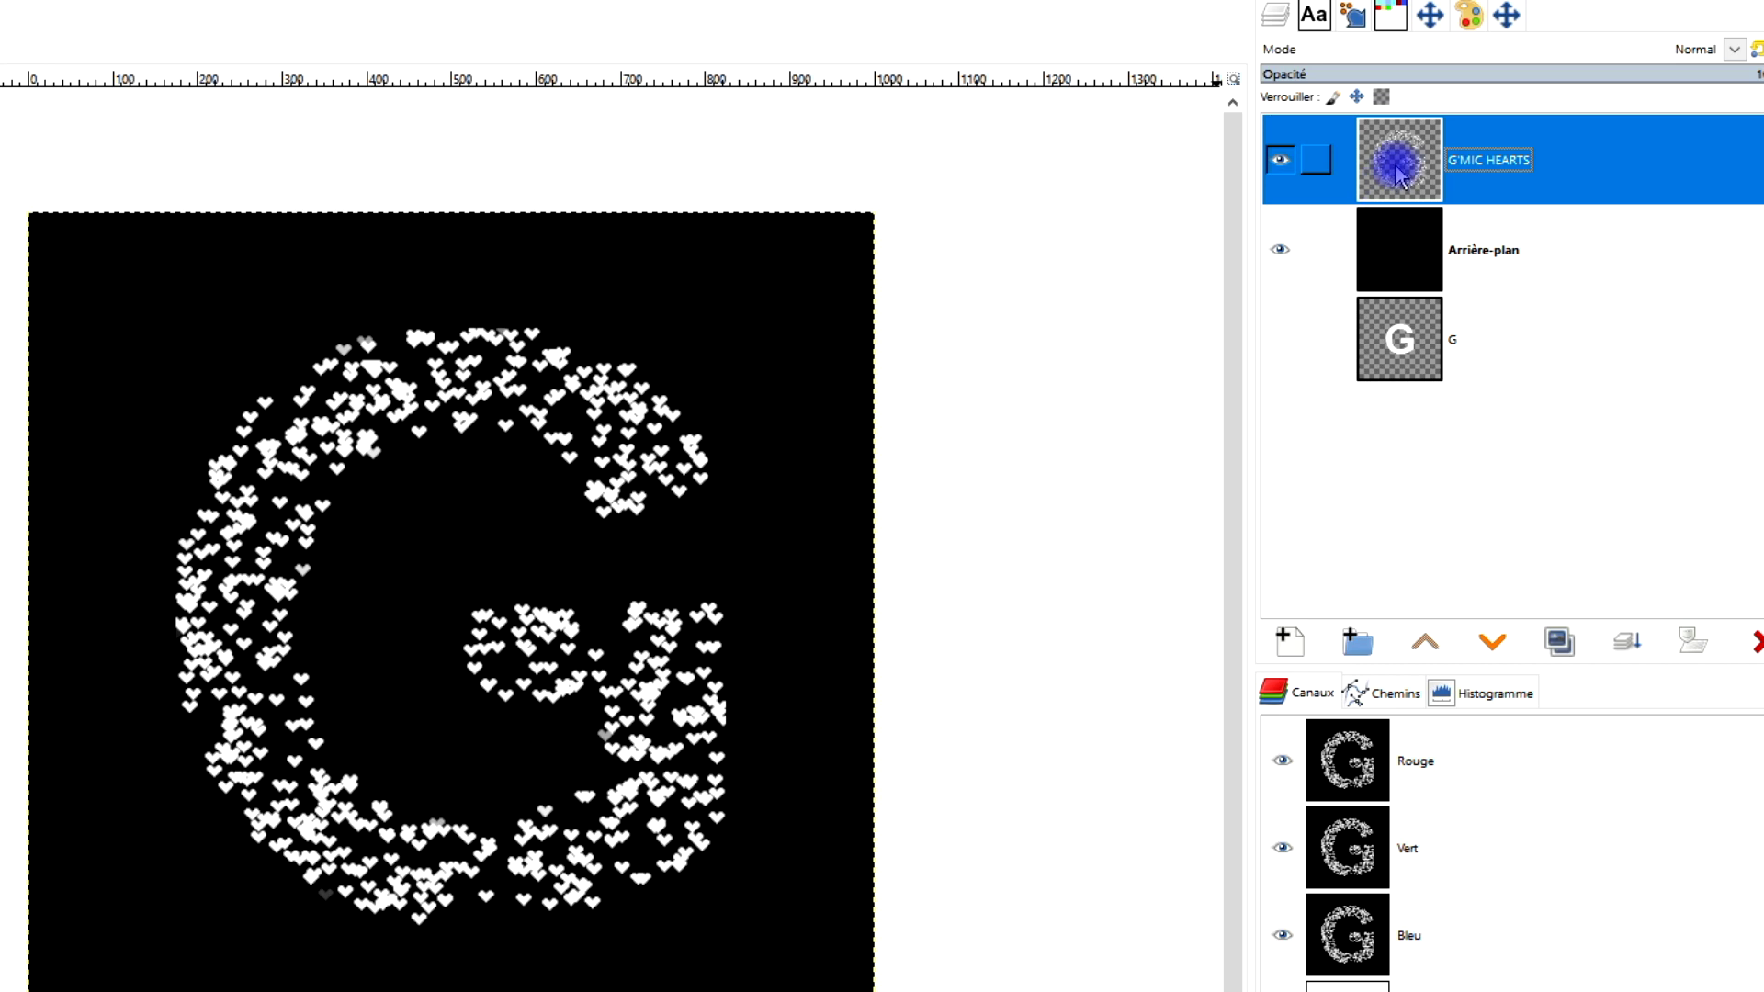
{"action": "right_click", "coordinate": [1398, 172]}
{"action": "left_click", "coordinate": [1560, 838]}
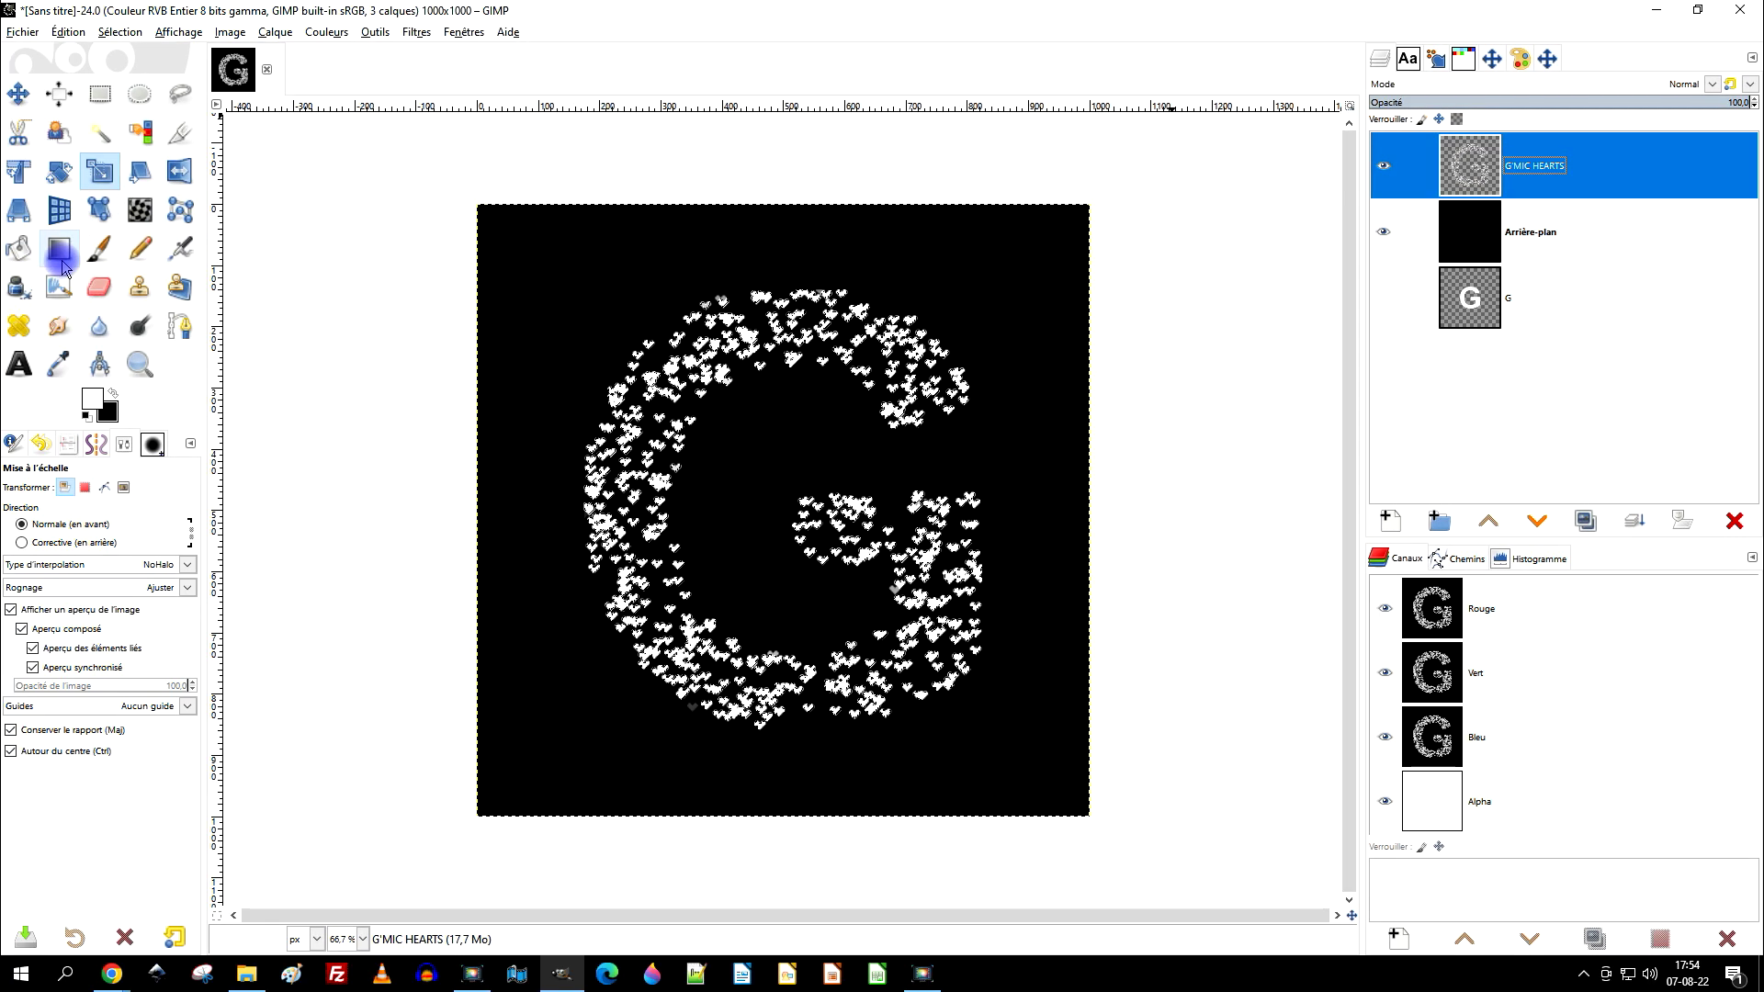
Fill the selected hearts with a linear Pastel Rainbow gradient running diagonally from the G's upper left to its lower right
{"action": "left_click", "coordinate": [61, 256]}
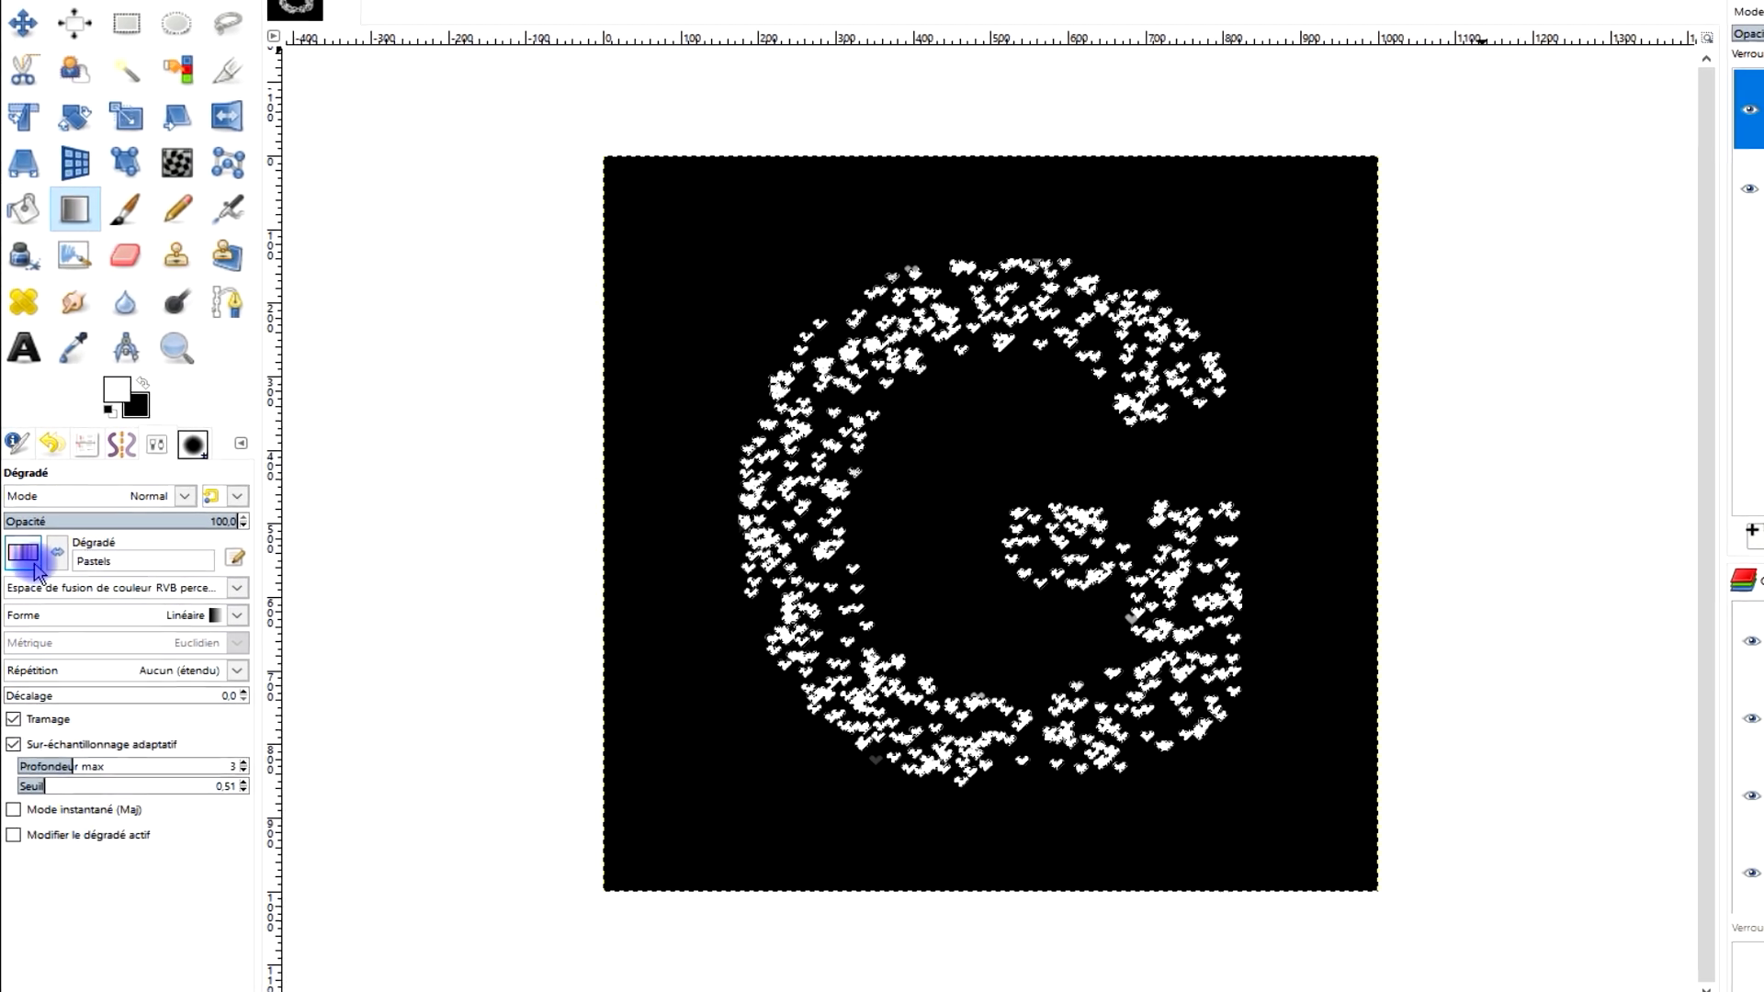
{"action": "left_click", "coordinate": [35, 567]}
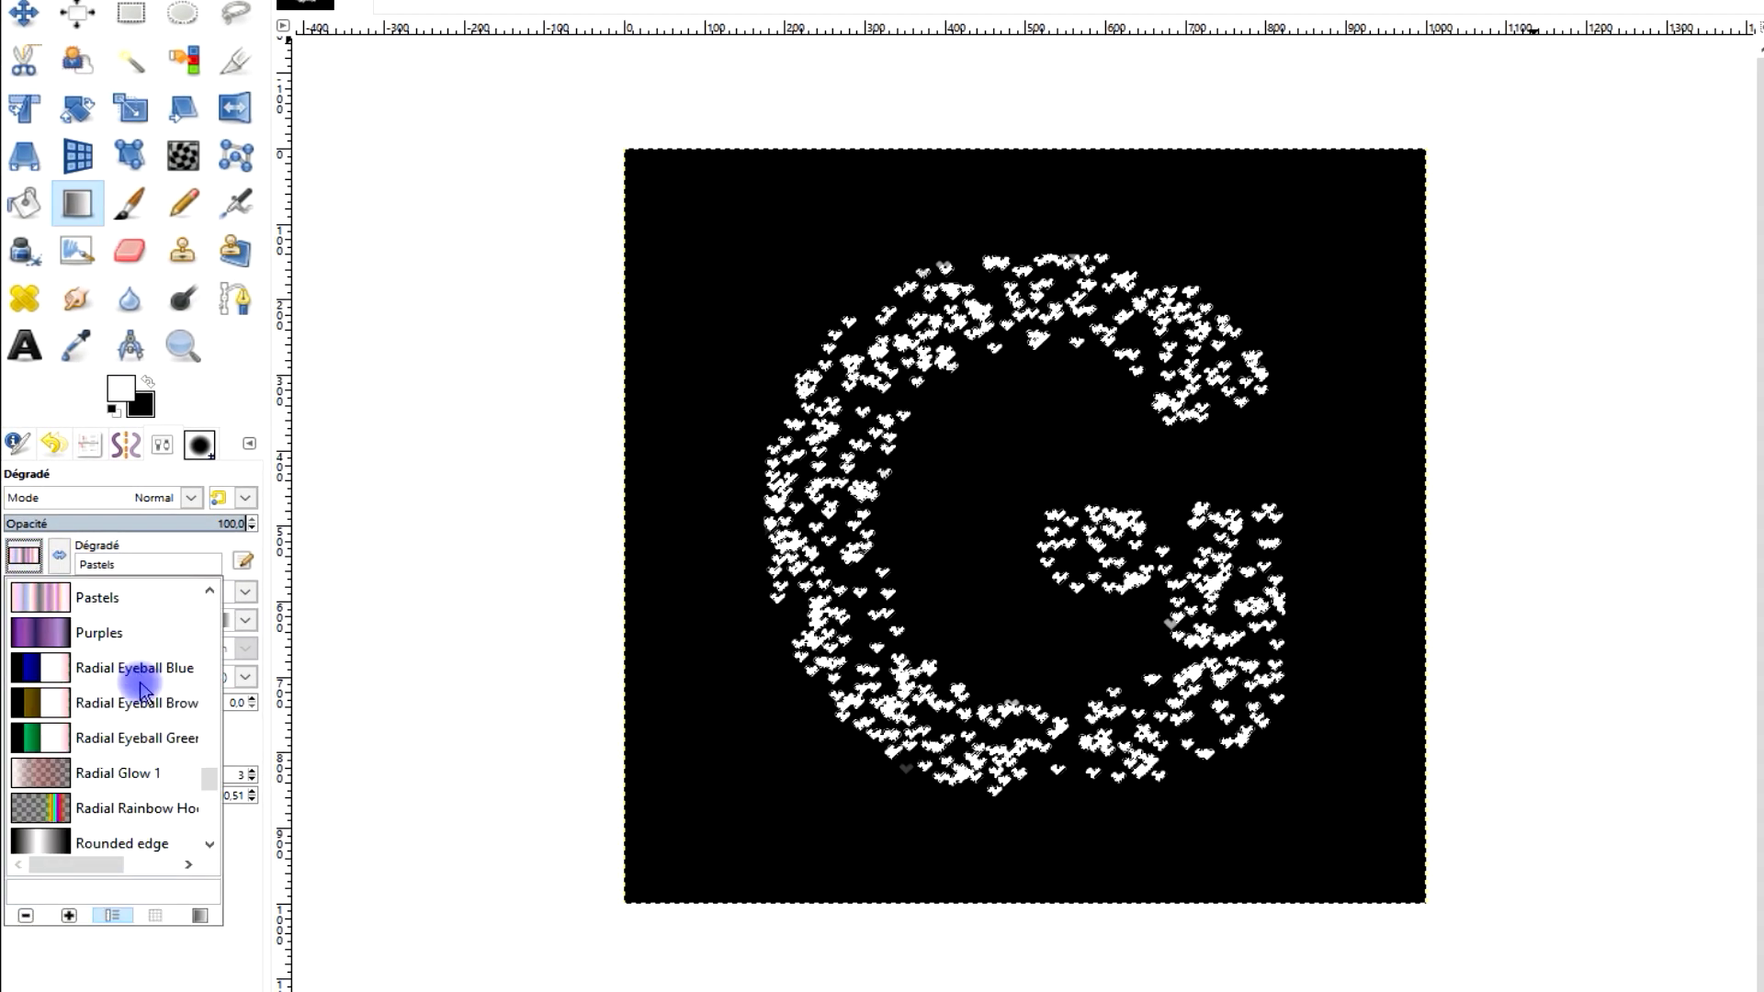
{"action": "scroll", "coordinate": [141, 691], "scroll_direction": "up", "scroll_amount": 2}
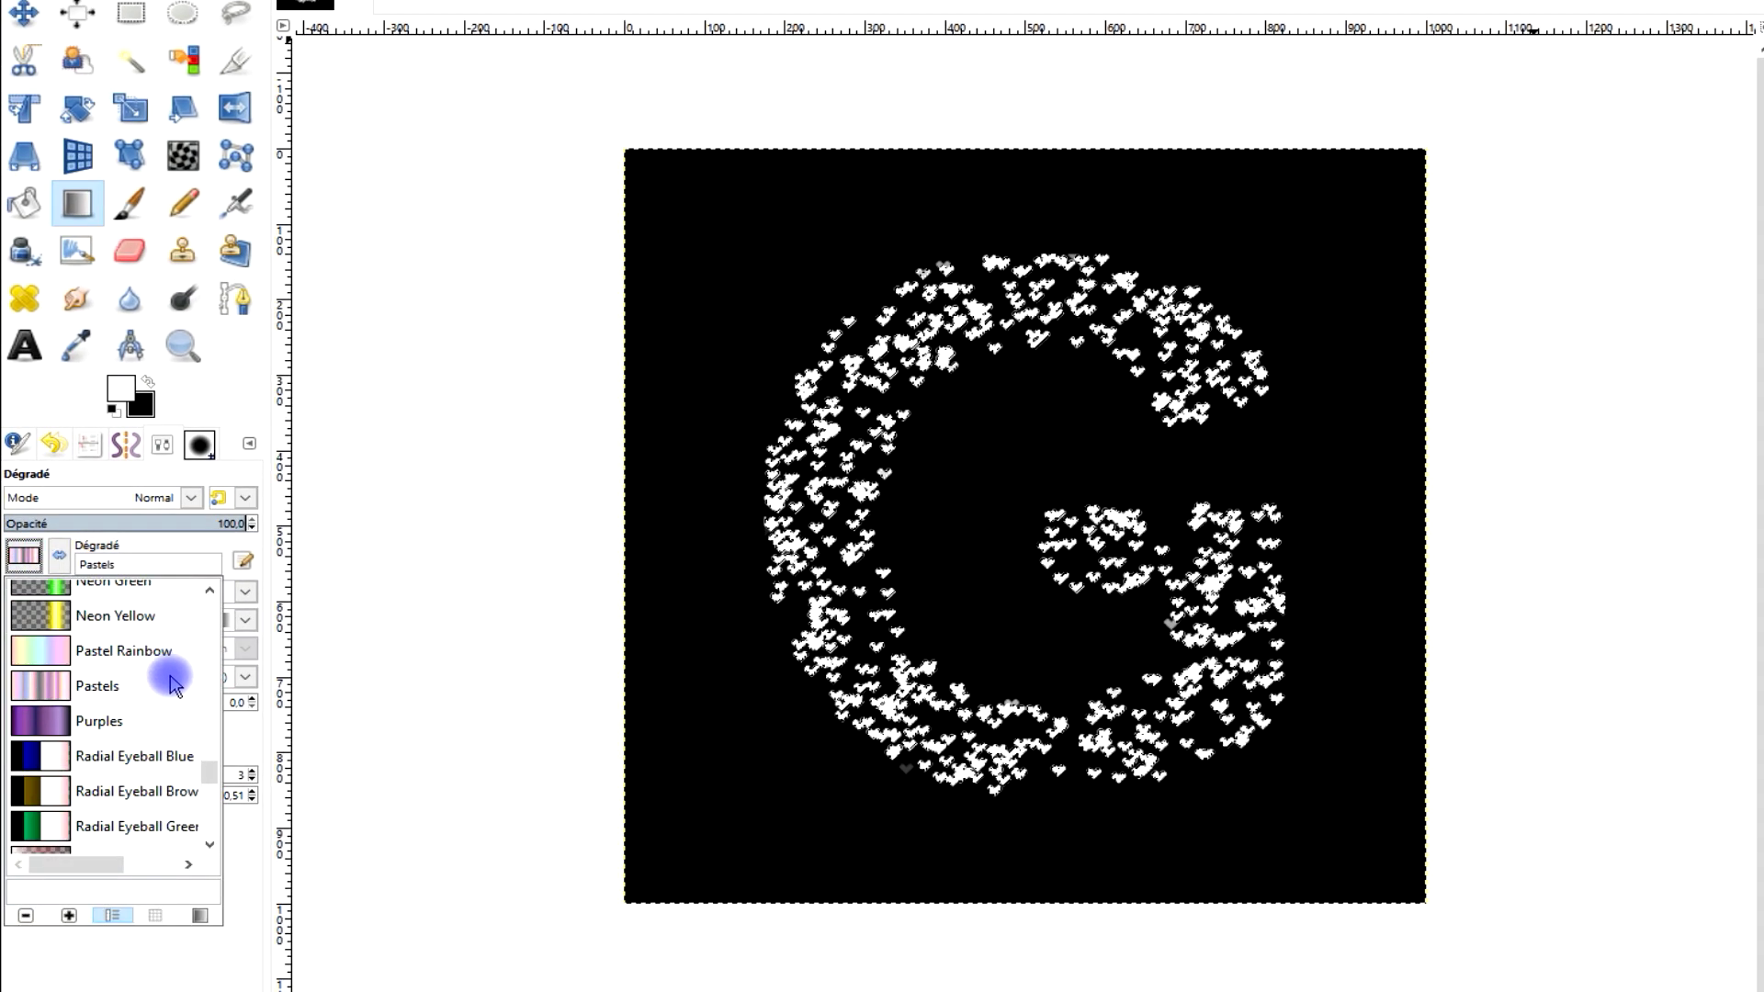
{"action": "left_click", "coordinate": [138, 652]}
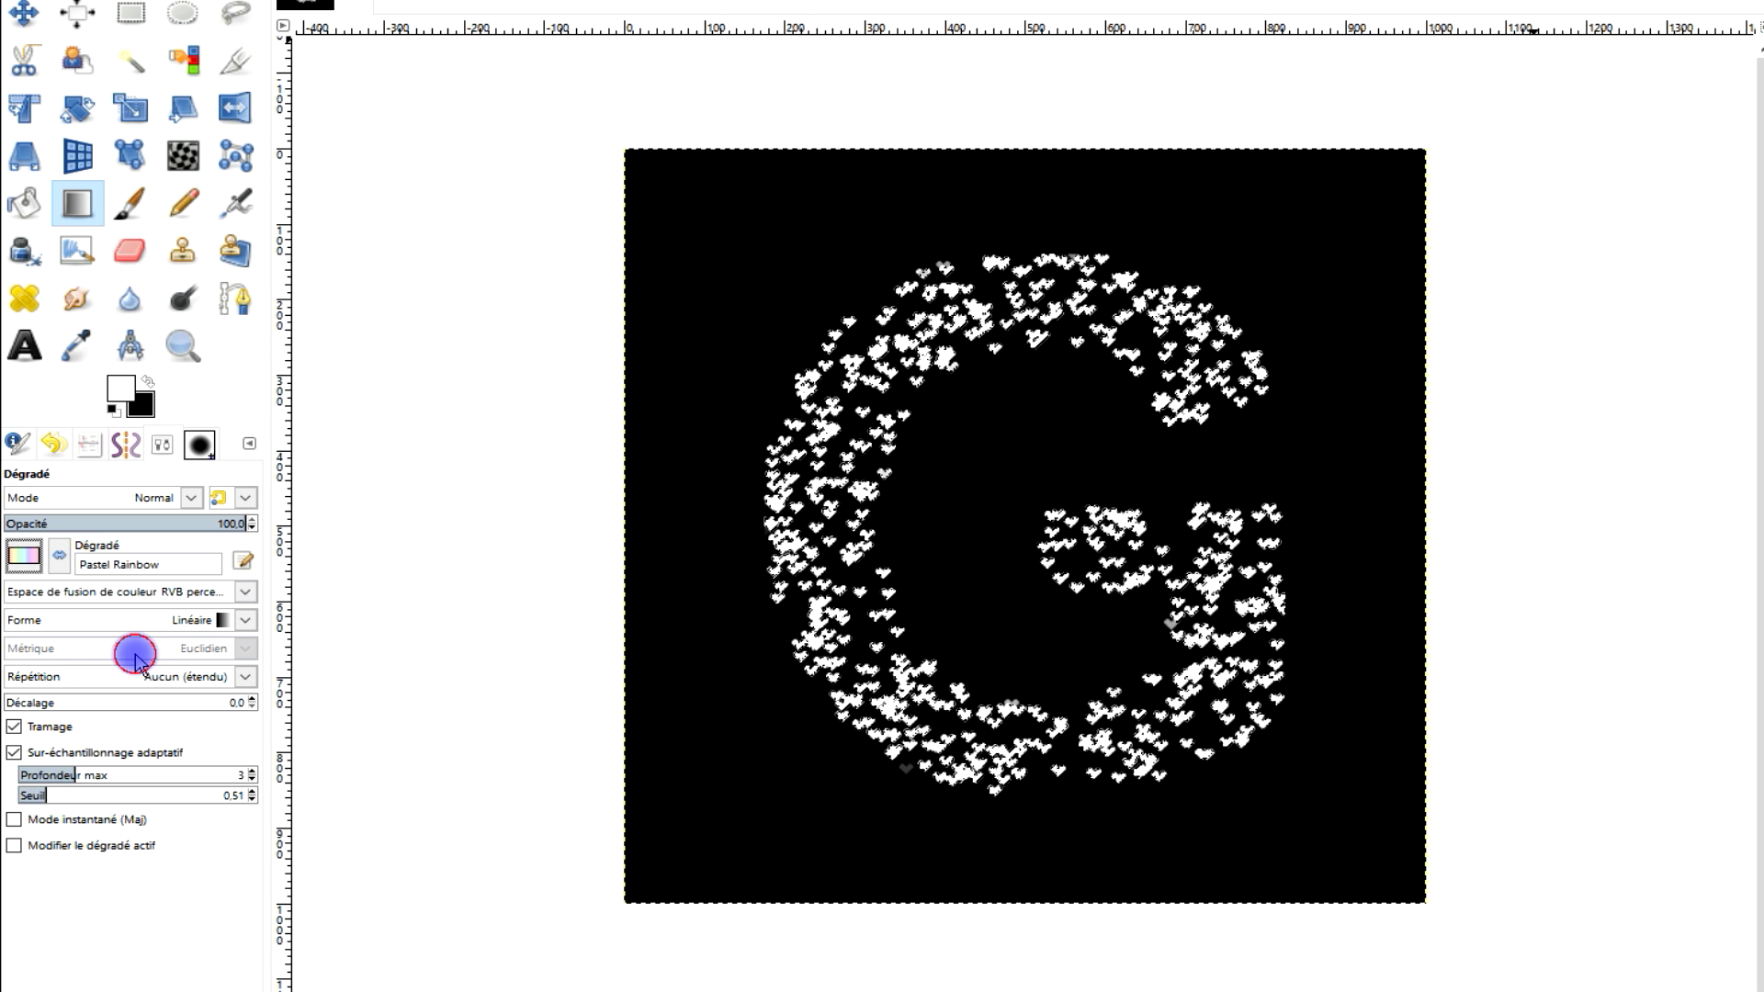
{"action": "left_click", "coordinate": [201, 624]}
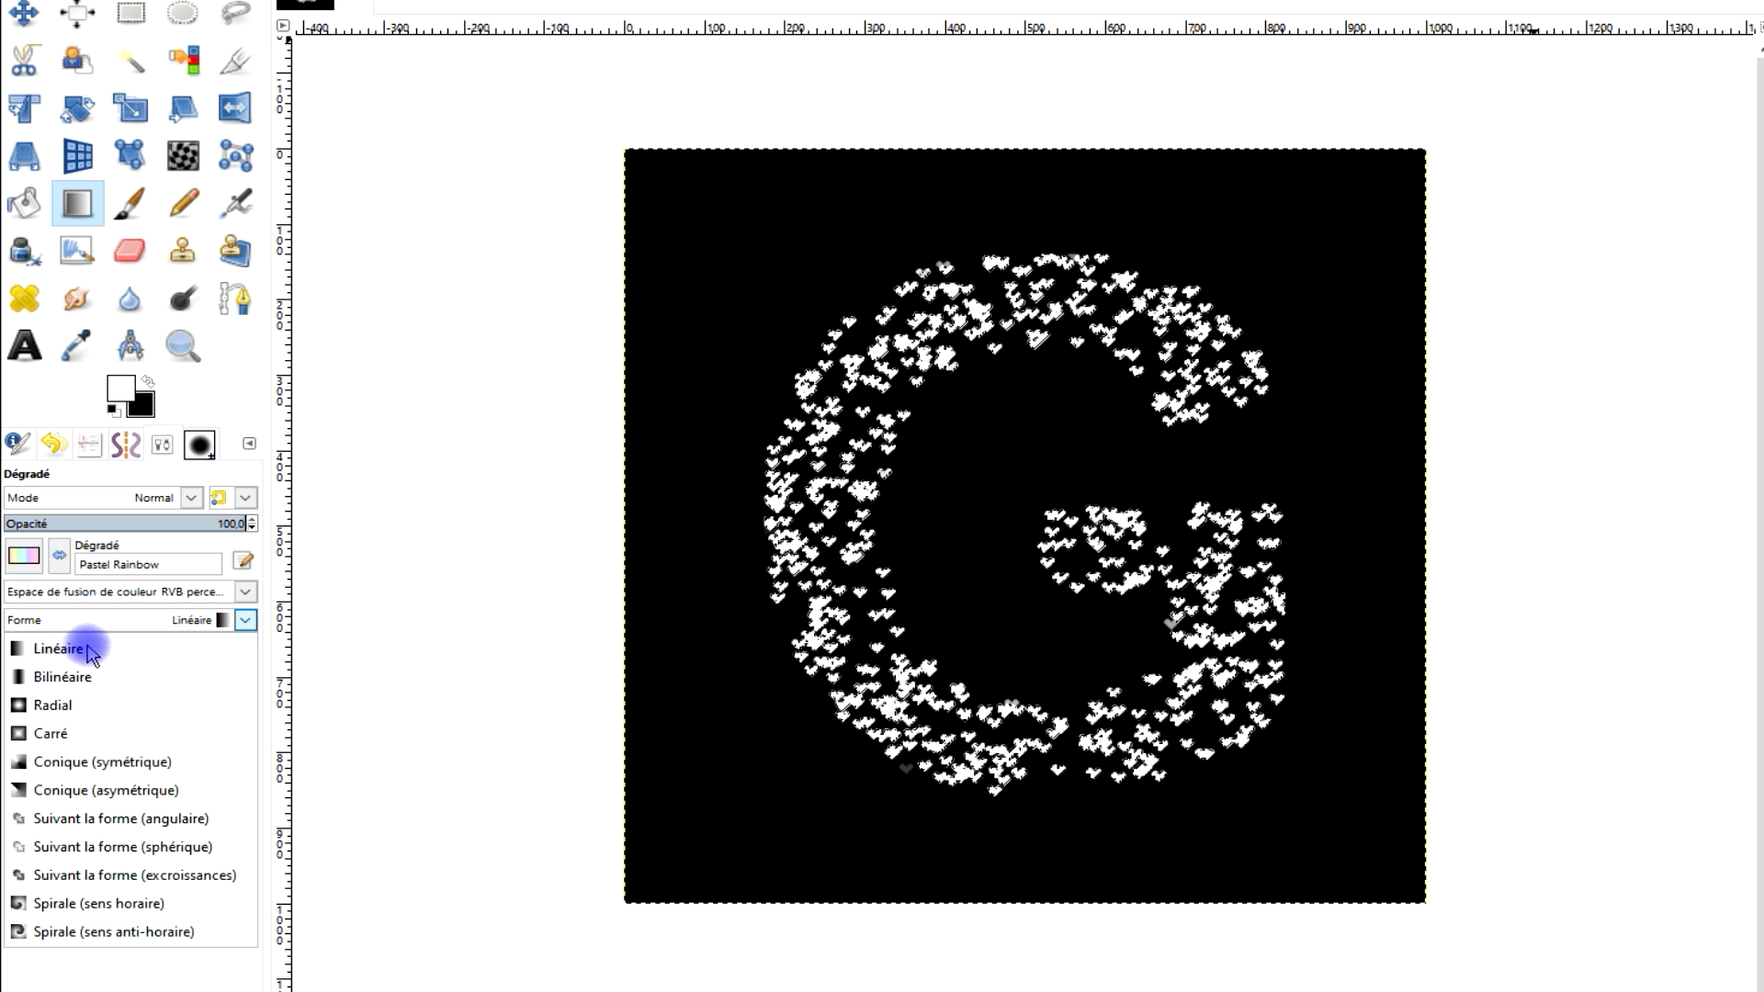
{"action": "left_click", "coordinate": [58, 649]}
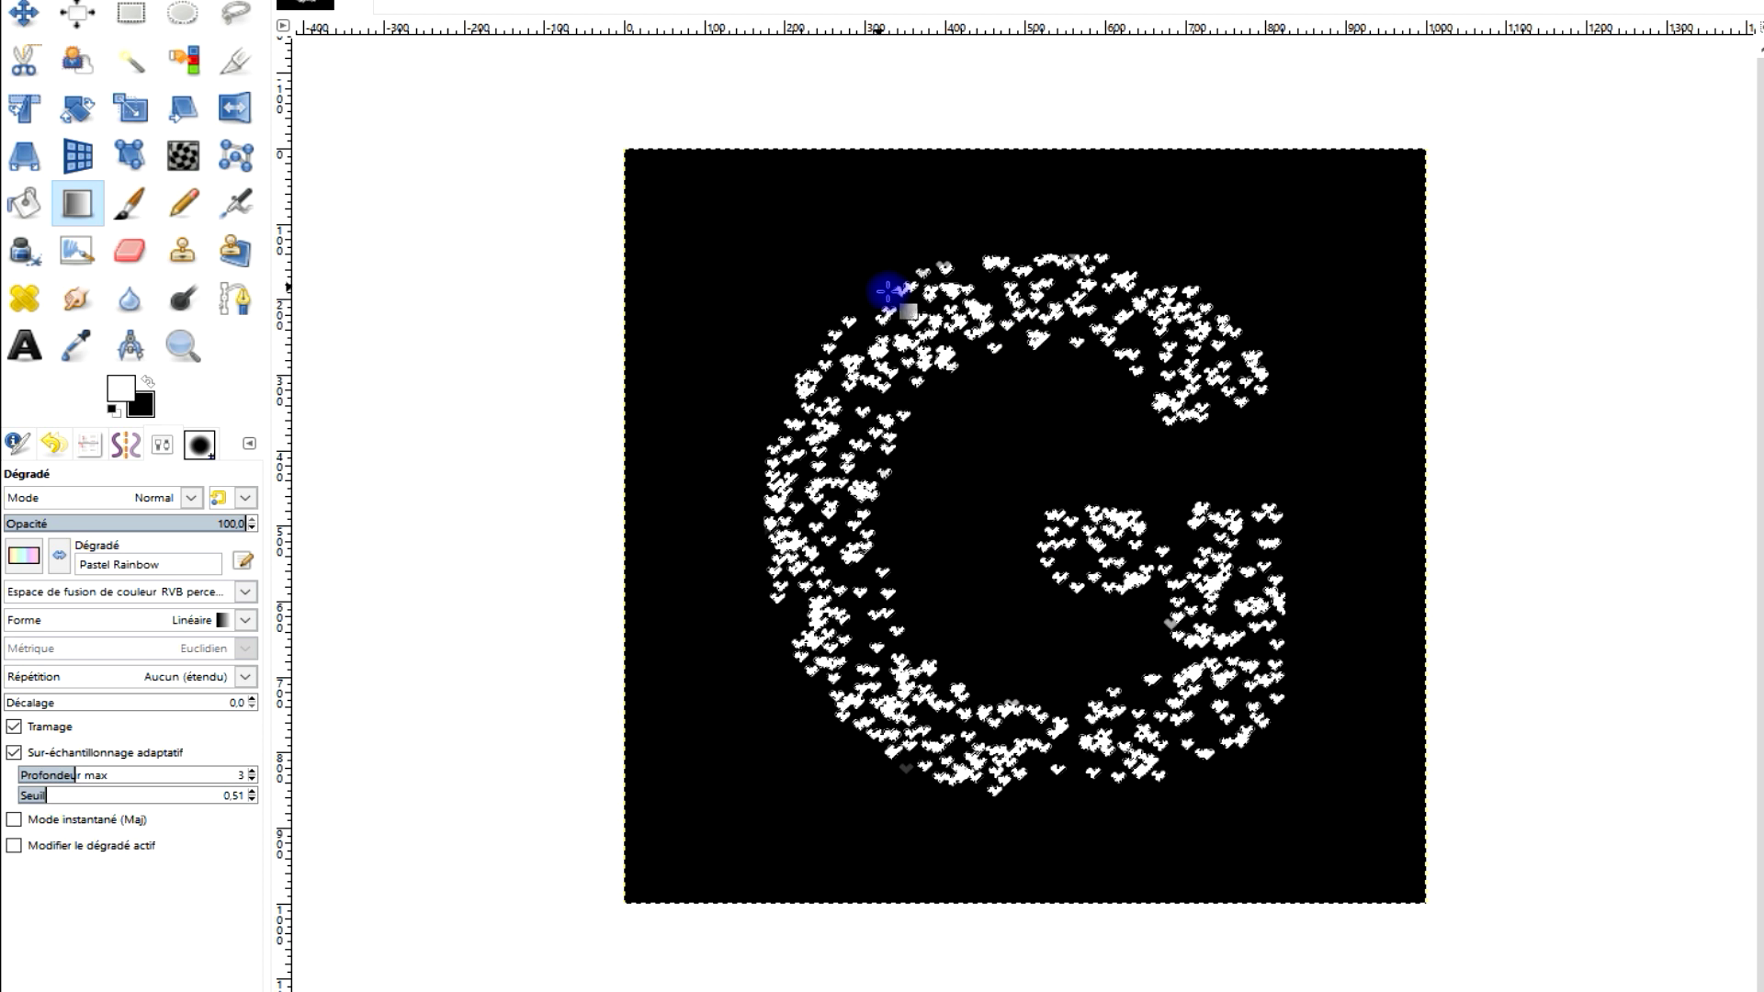
{"action": "left_click_drag", "start_coordinate": [854, 281], "coordinate": [901, 342]}
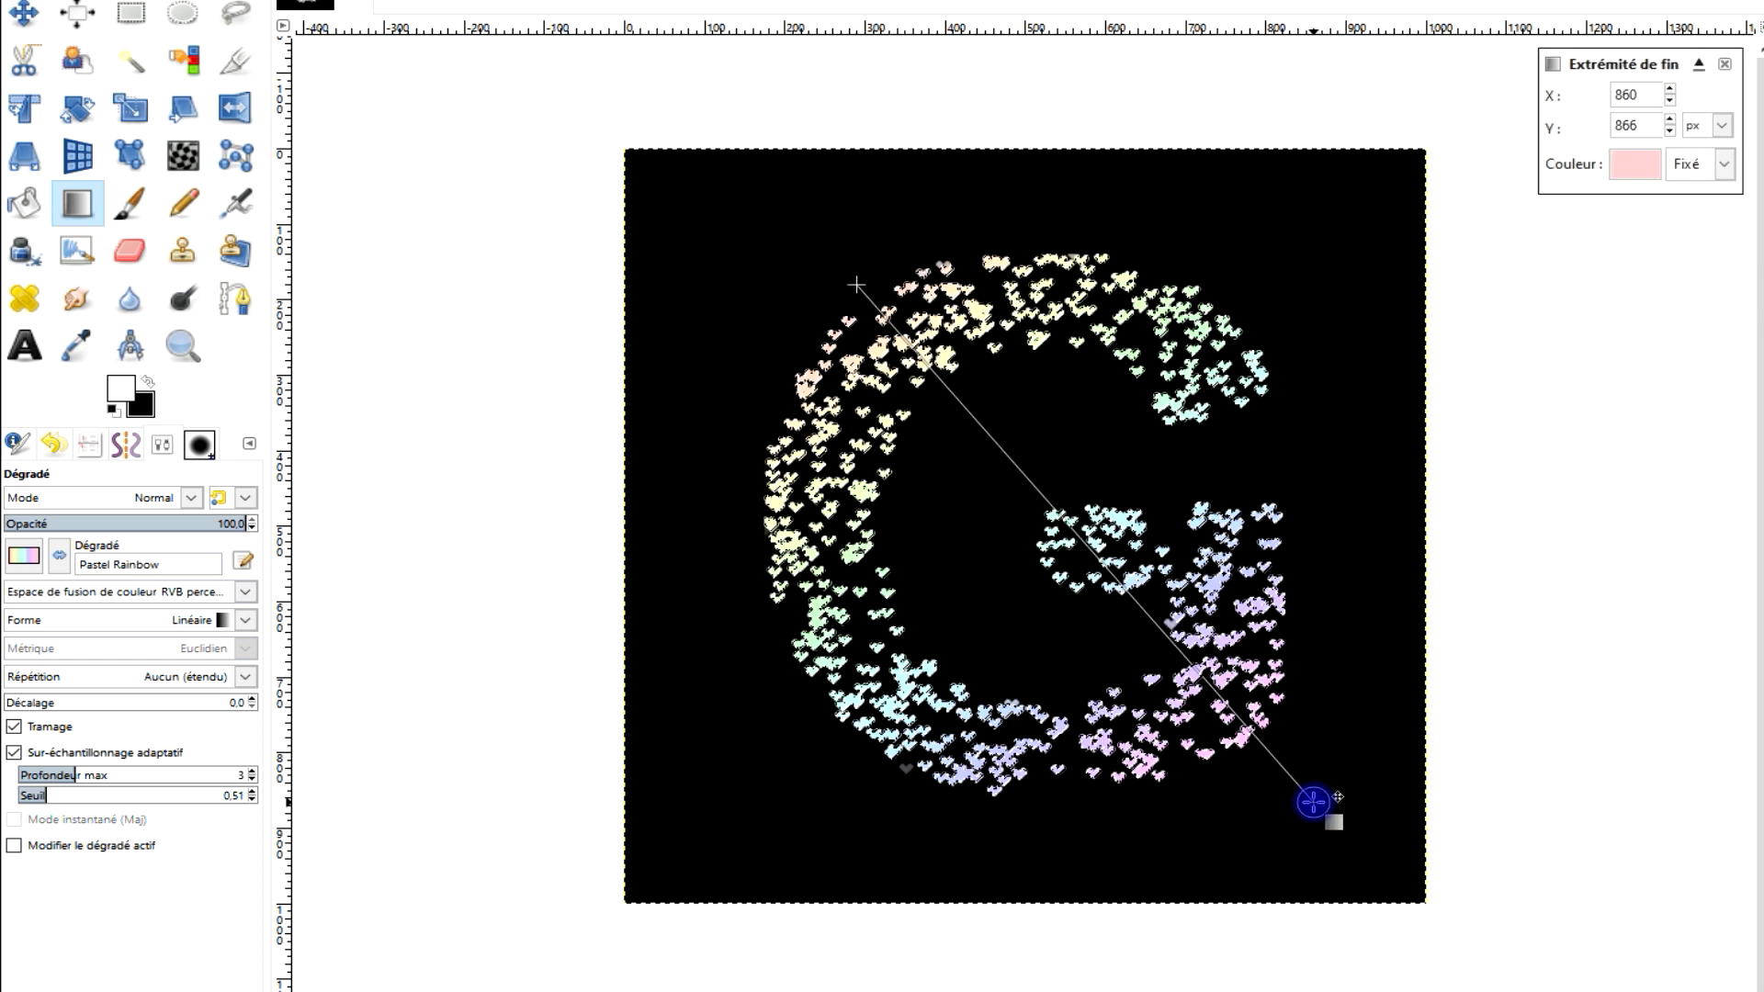
{"action": "key", "text": "Return"}
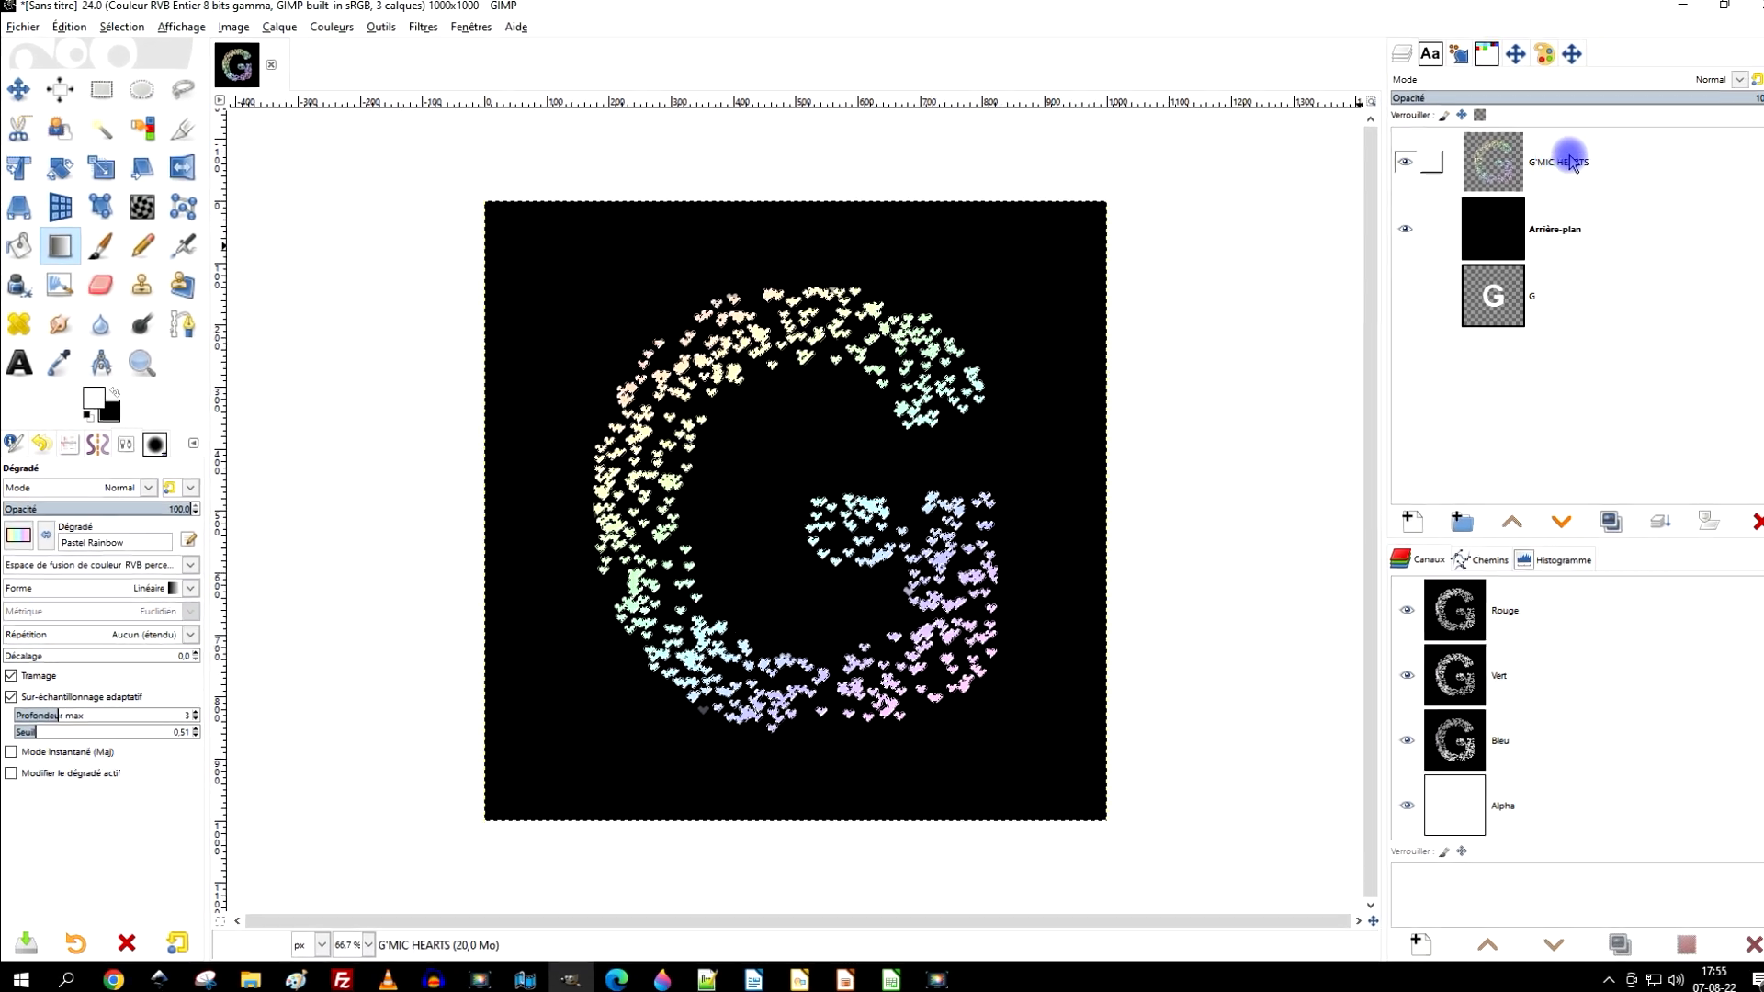
Clear the selection and fill the background layer with the white foreground colour
{"action": "right_click", "coordinate": [1491, 163]}
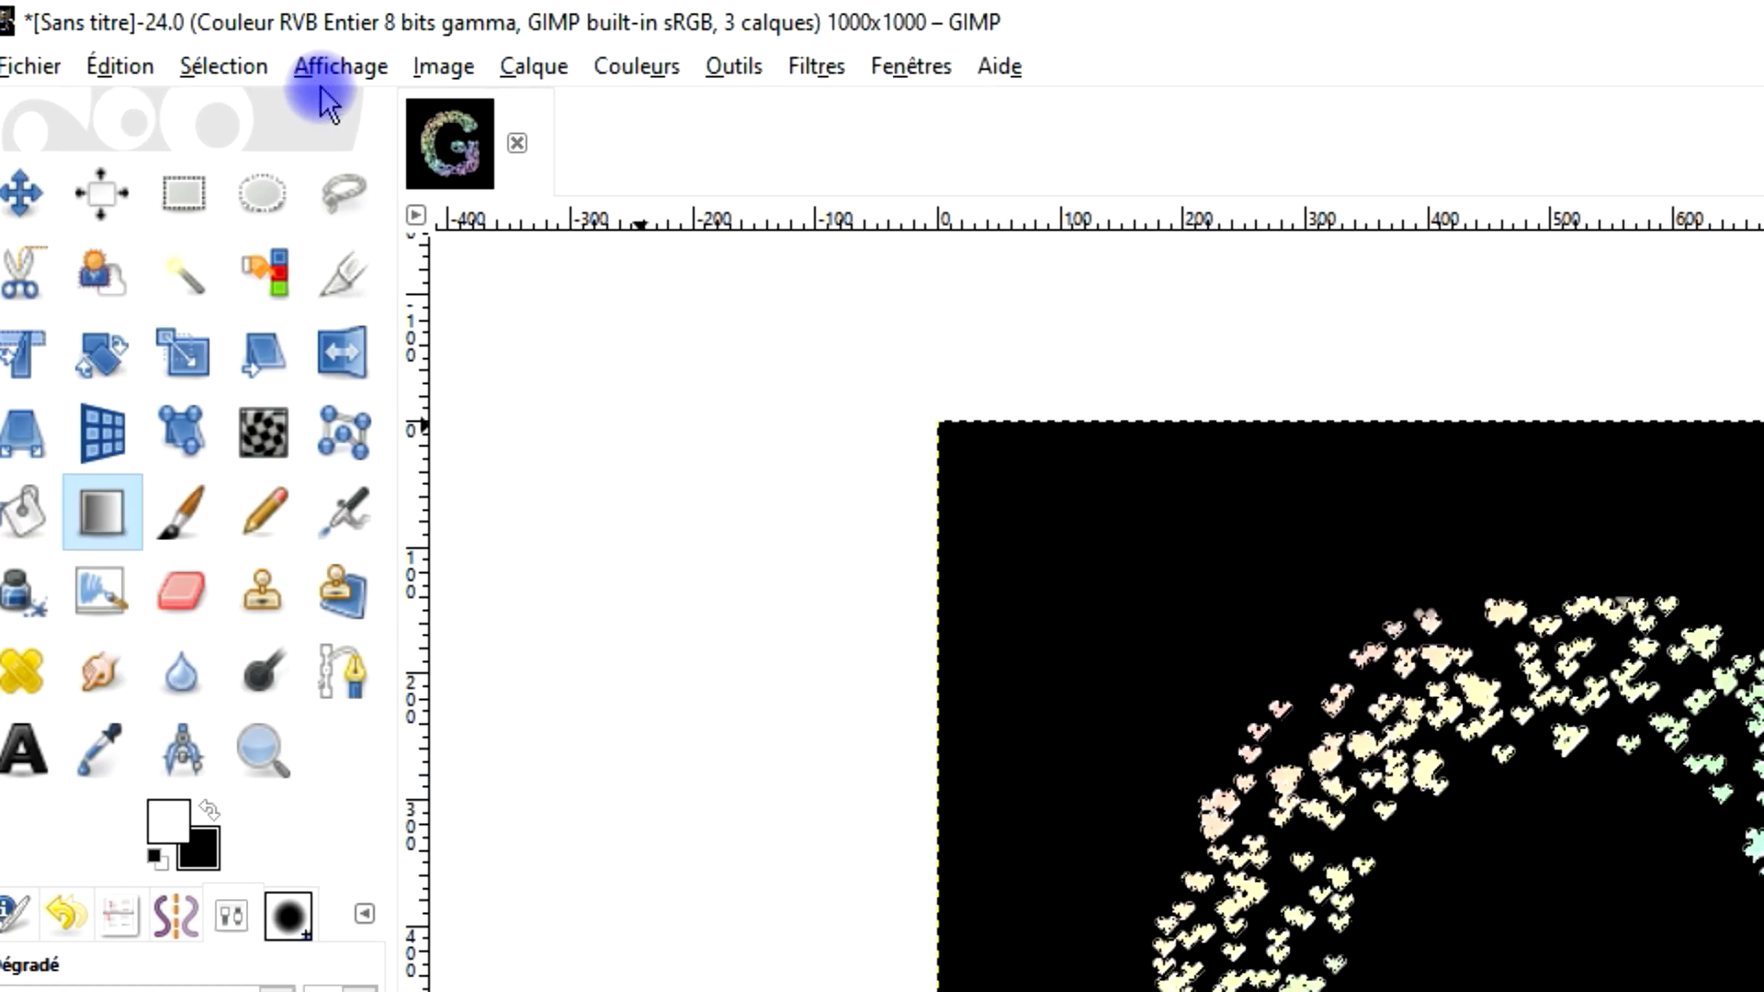
{"action": "left_click", "coordinate": [166, 48]}
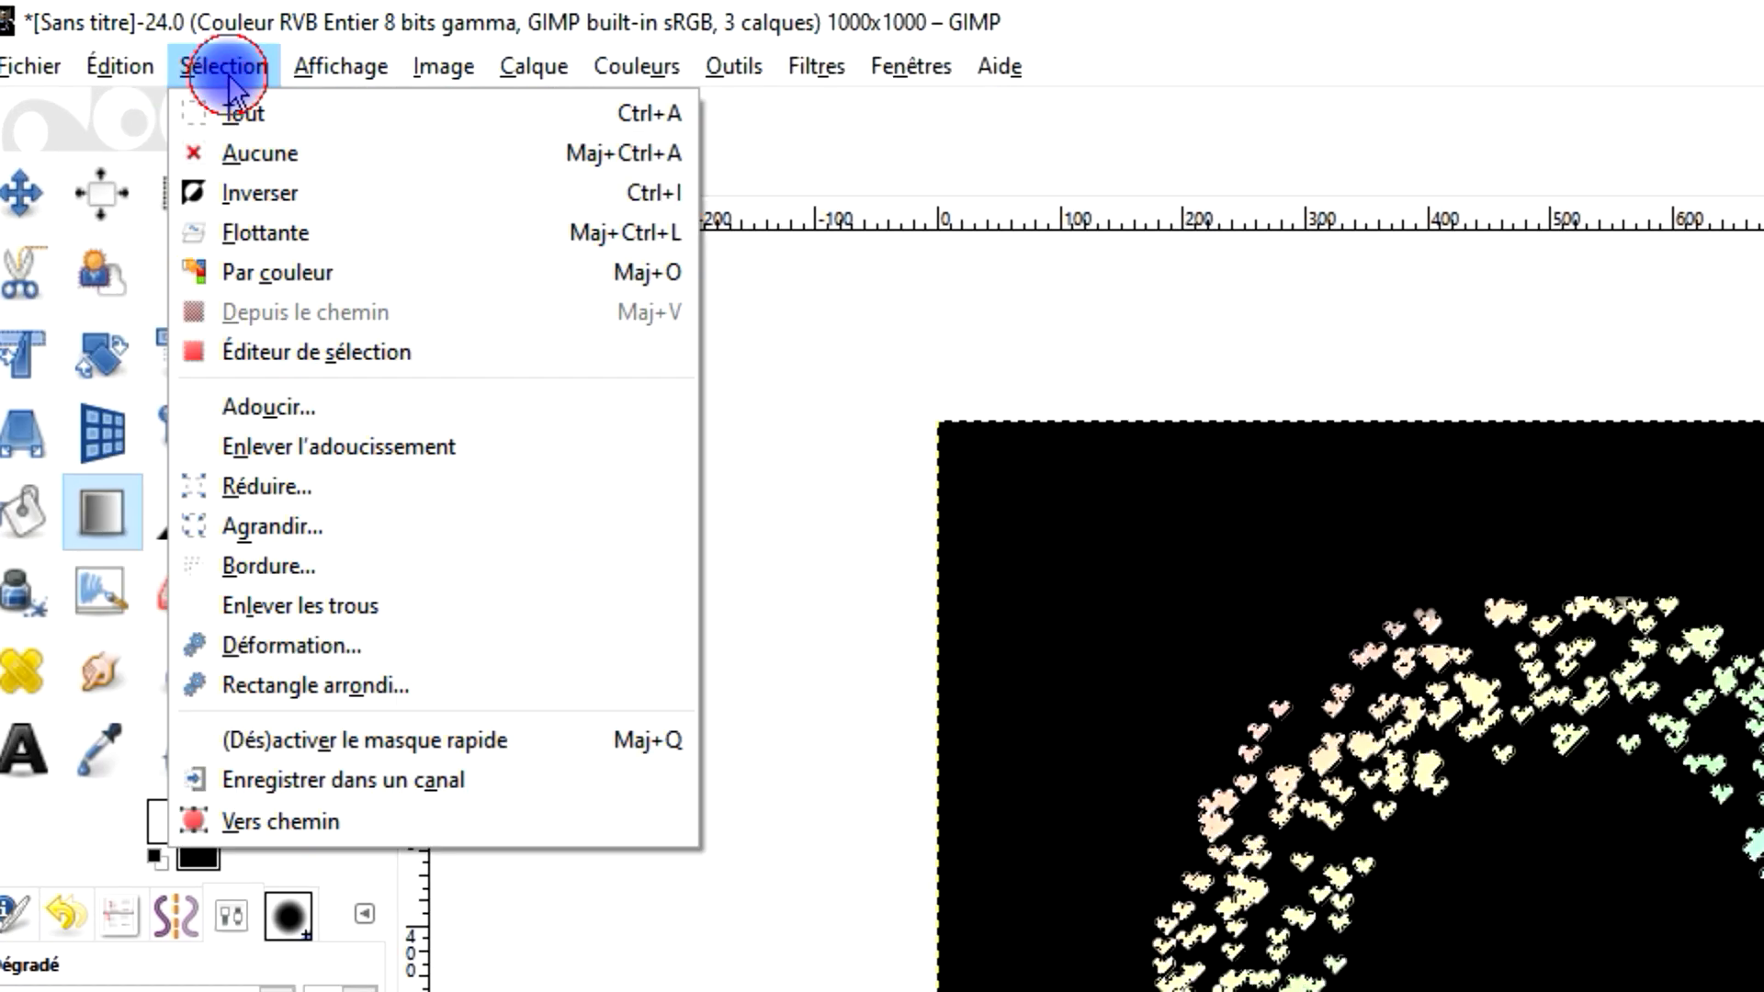
{"action": "left_click", "coordinate": [175, 109]}
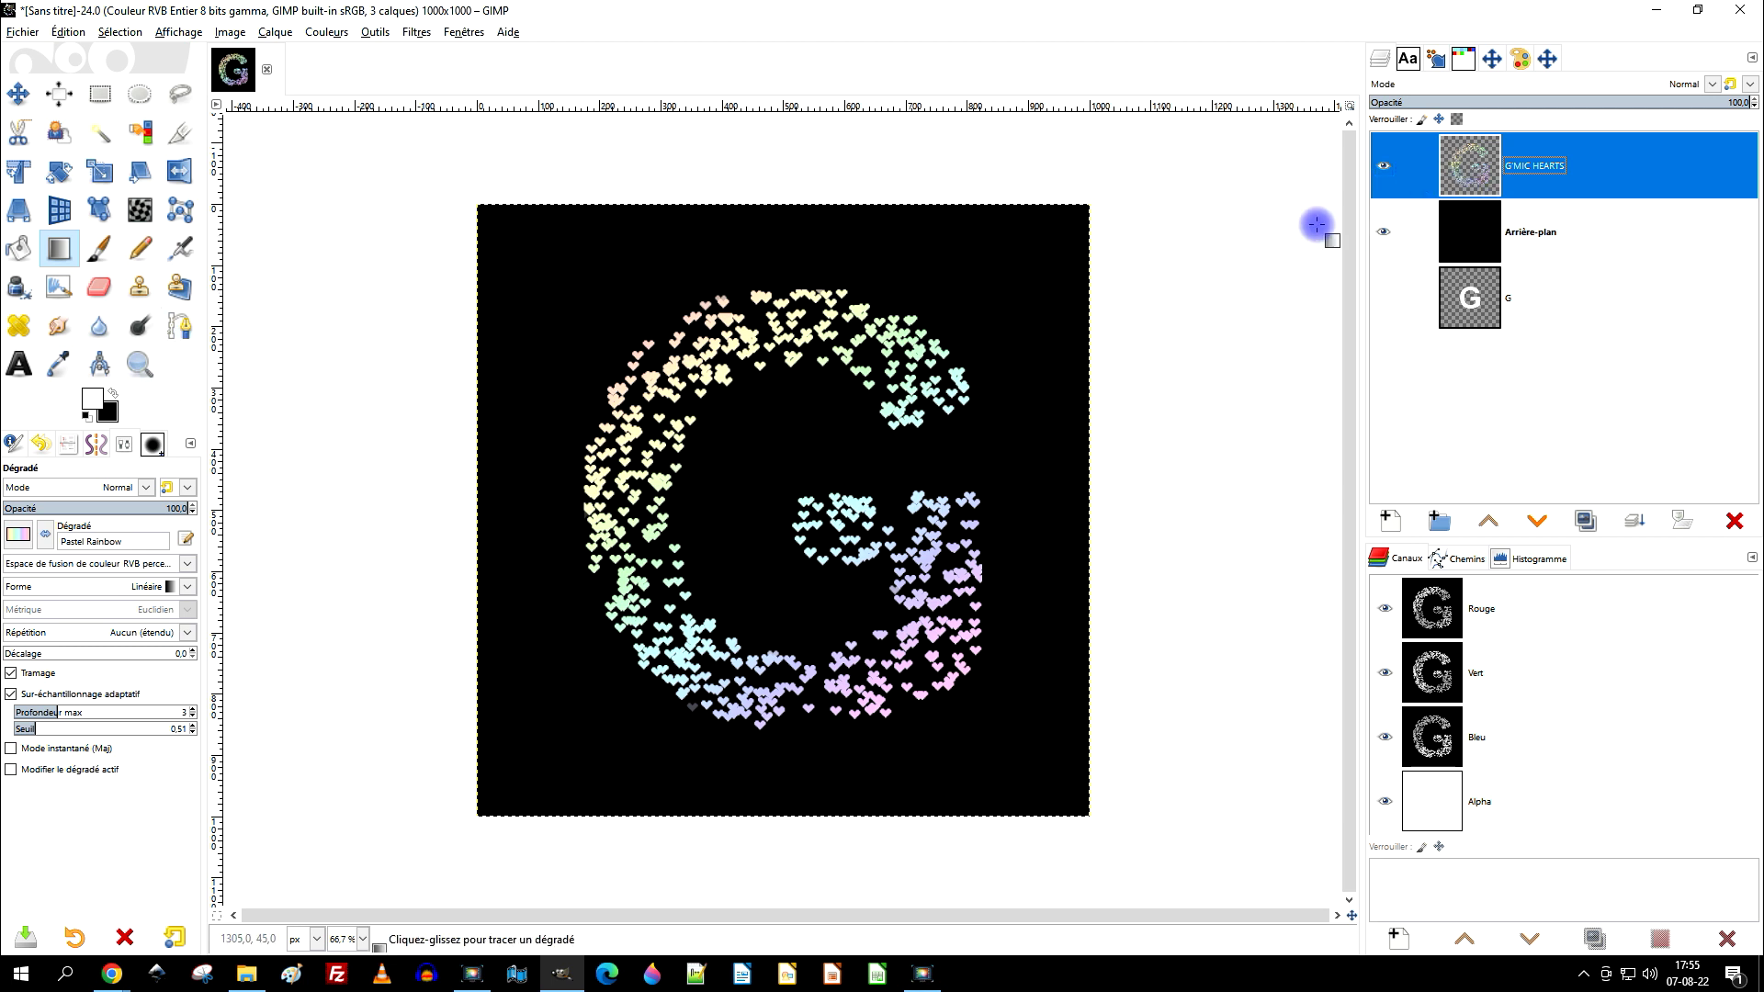
{"action": "left_click", "coordinate": [1547, 236]}
{"action": "left_click_drag", "start_coordinate": [89, 401], "coordinate": [950, 327]}
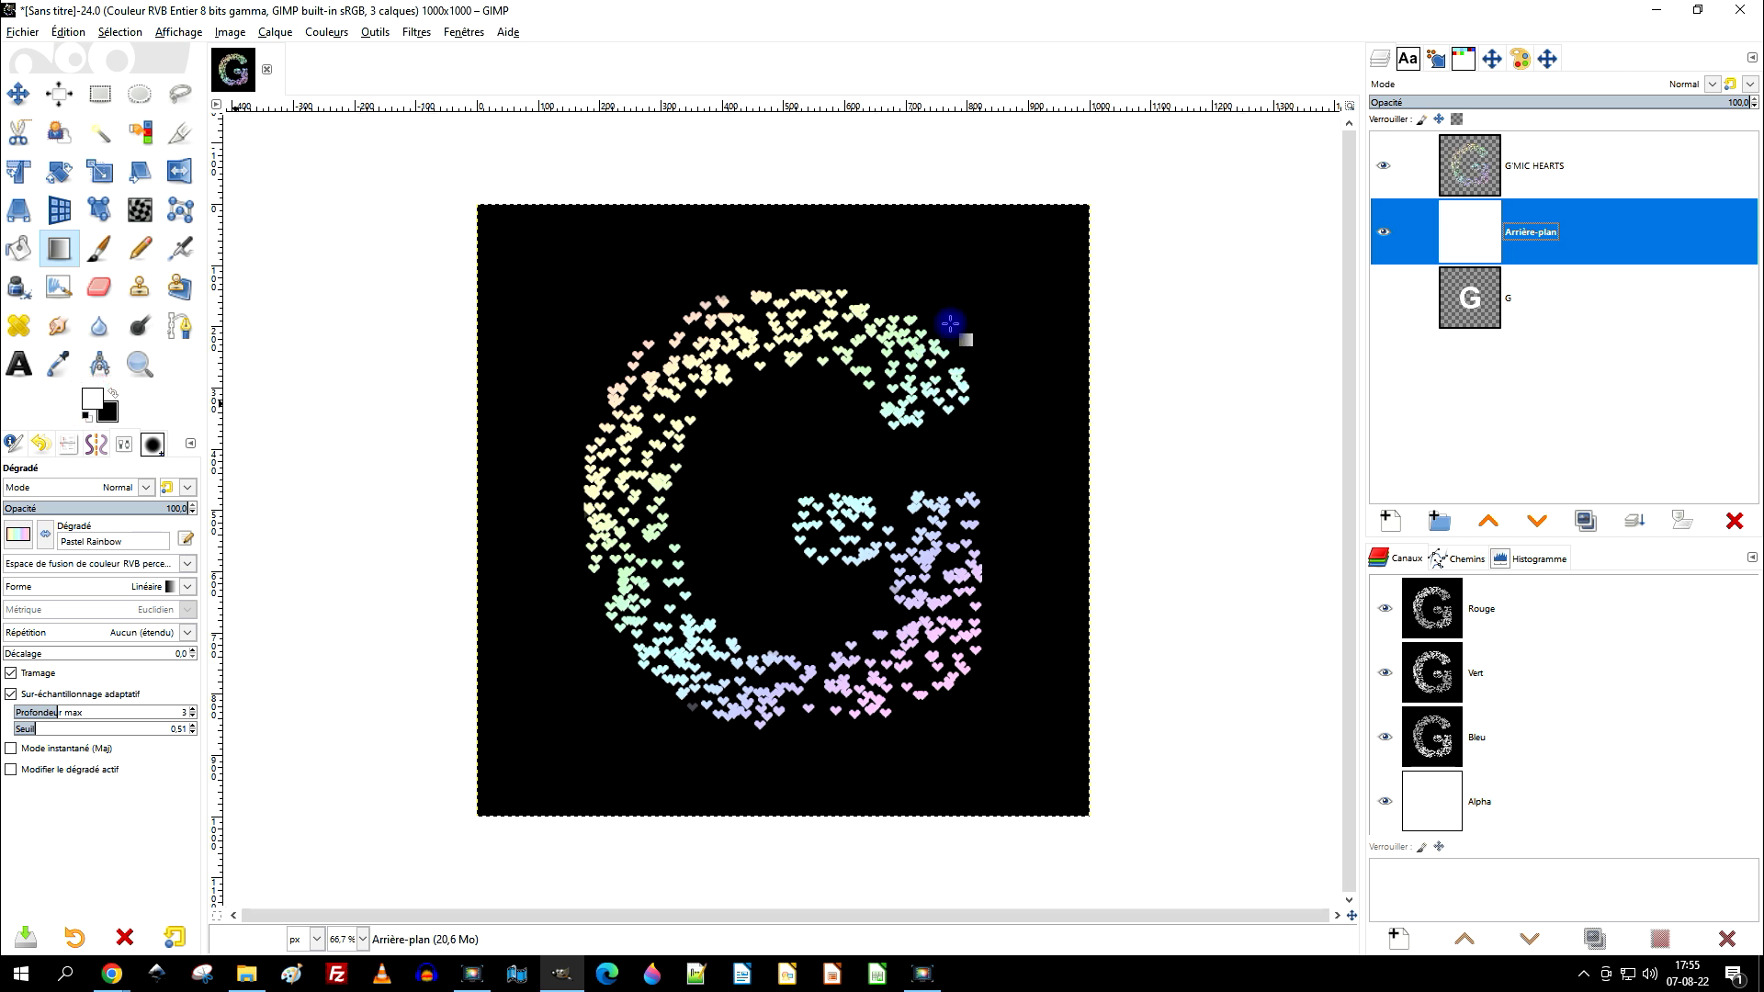
Start the Long Shadow filter on the G'MIC HEARTS layer with a black shadow and the Fondu (longueur fixe) style
{"action": "left_click", "coordinate": [1453, 174]}
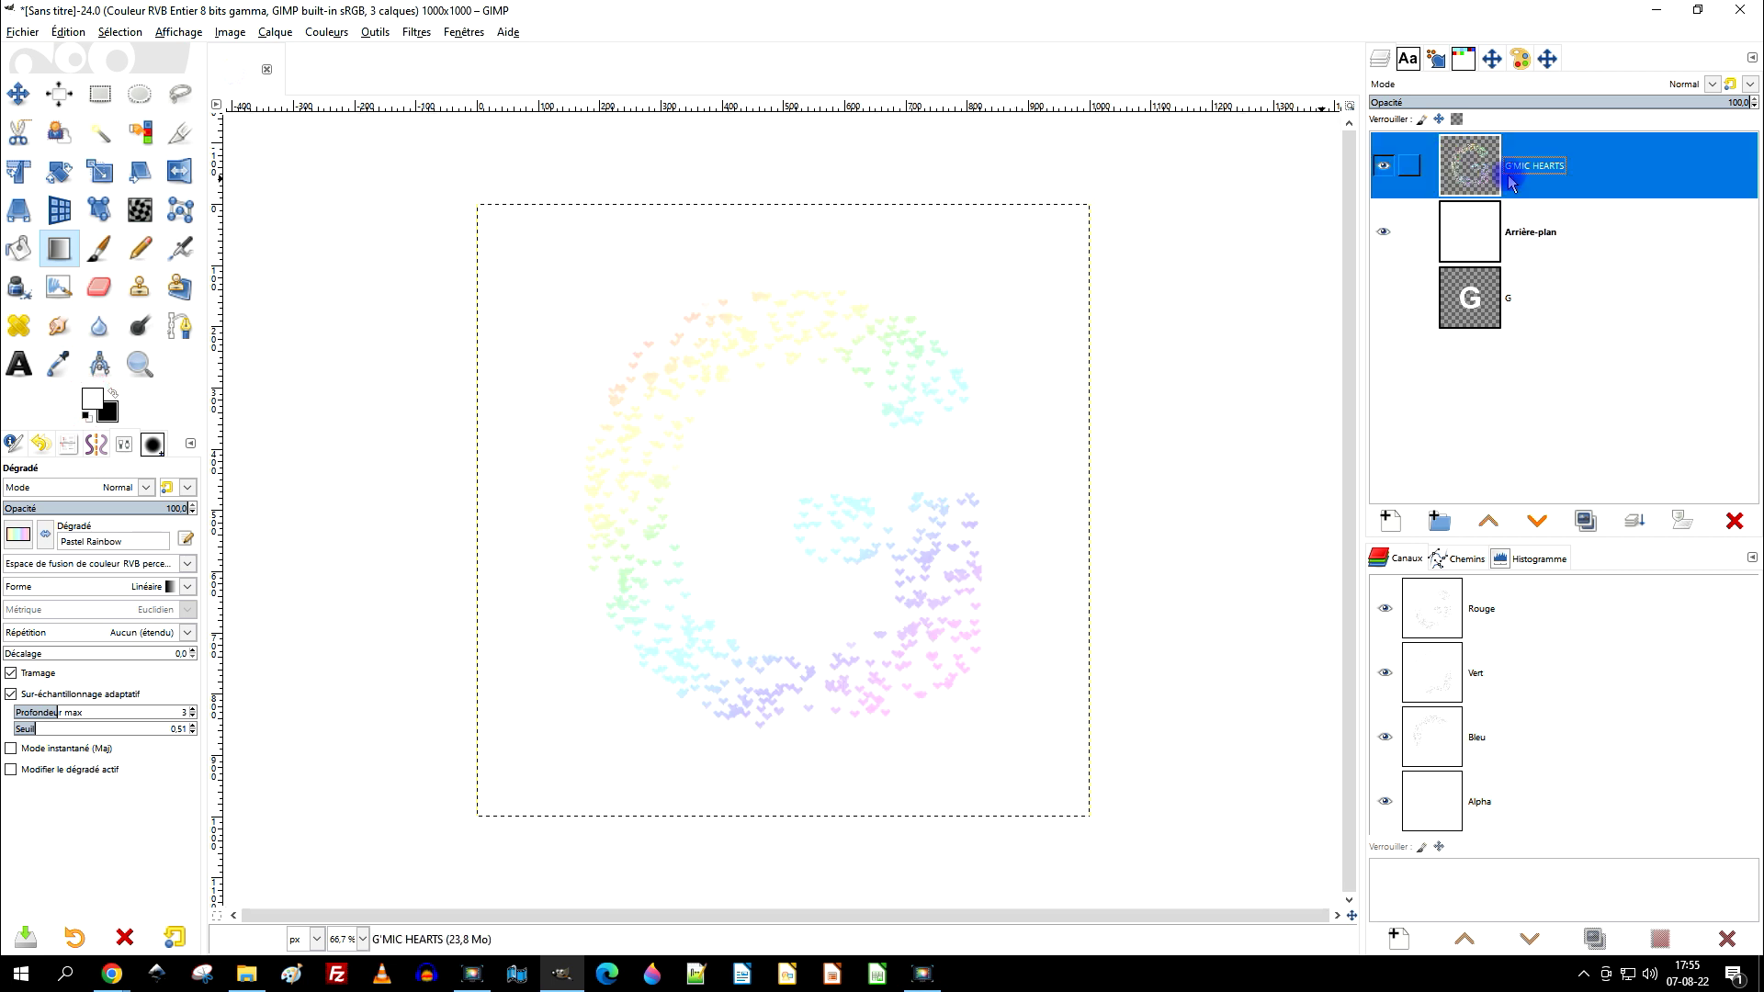
{"action": "left_click", "coordinate": [413, 41]}
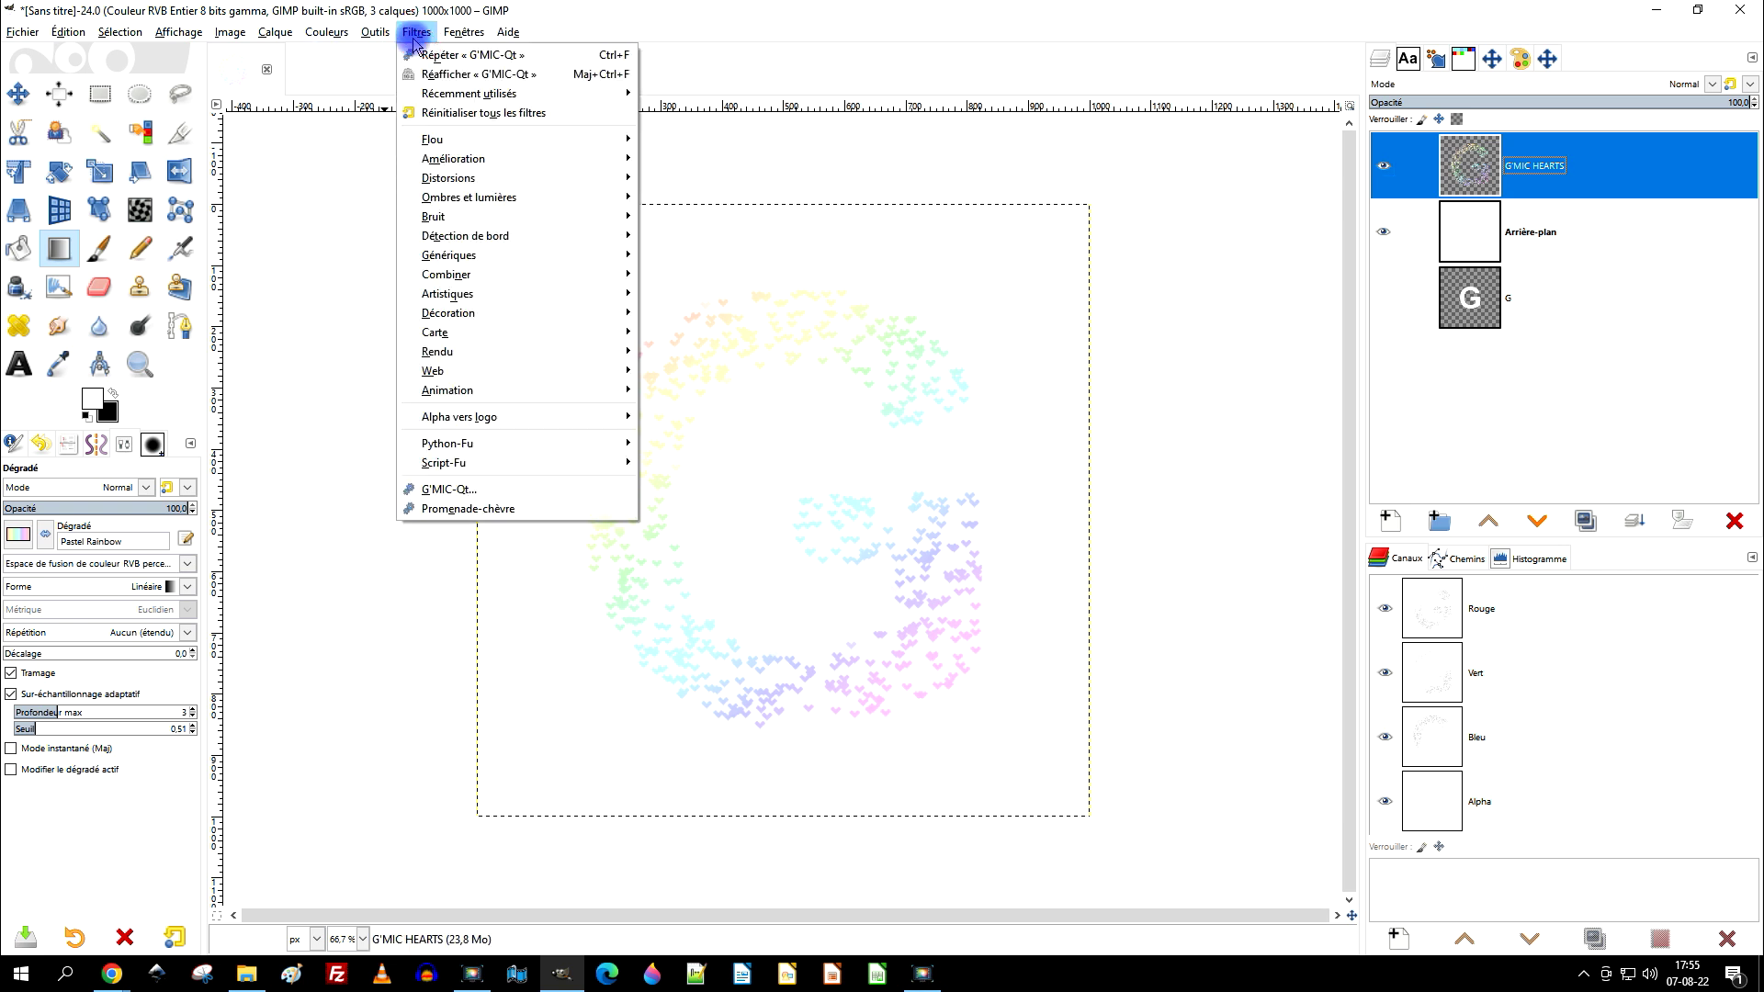
{"action": "mouse_move", "coordinate": [505, 202]}
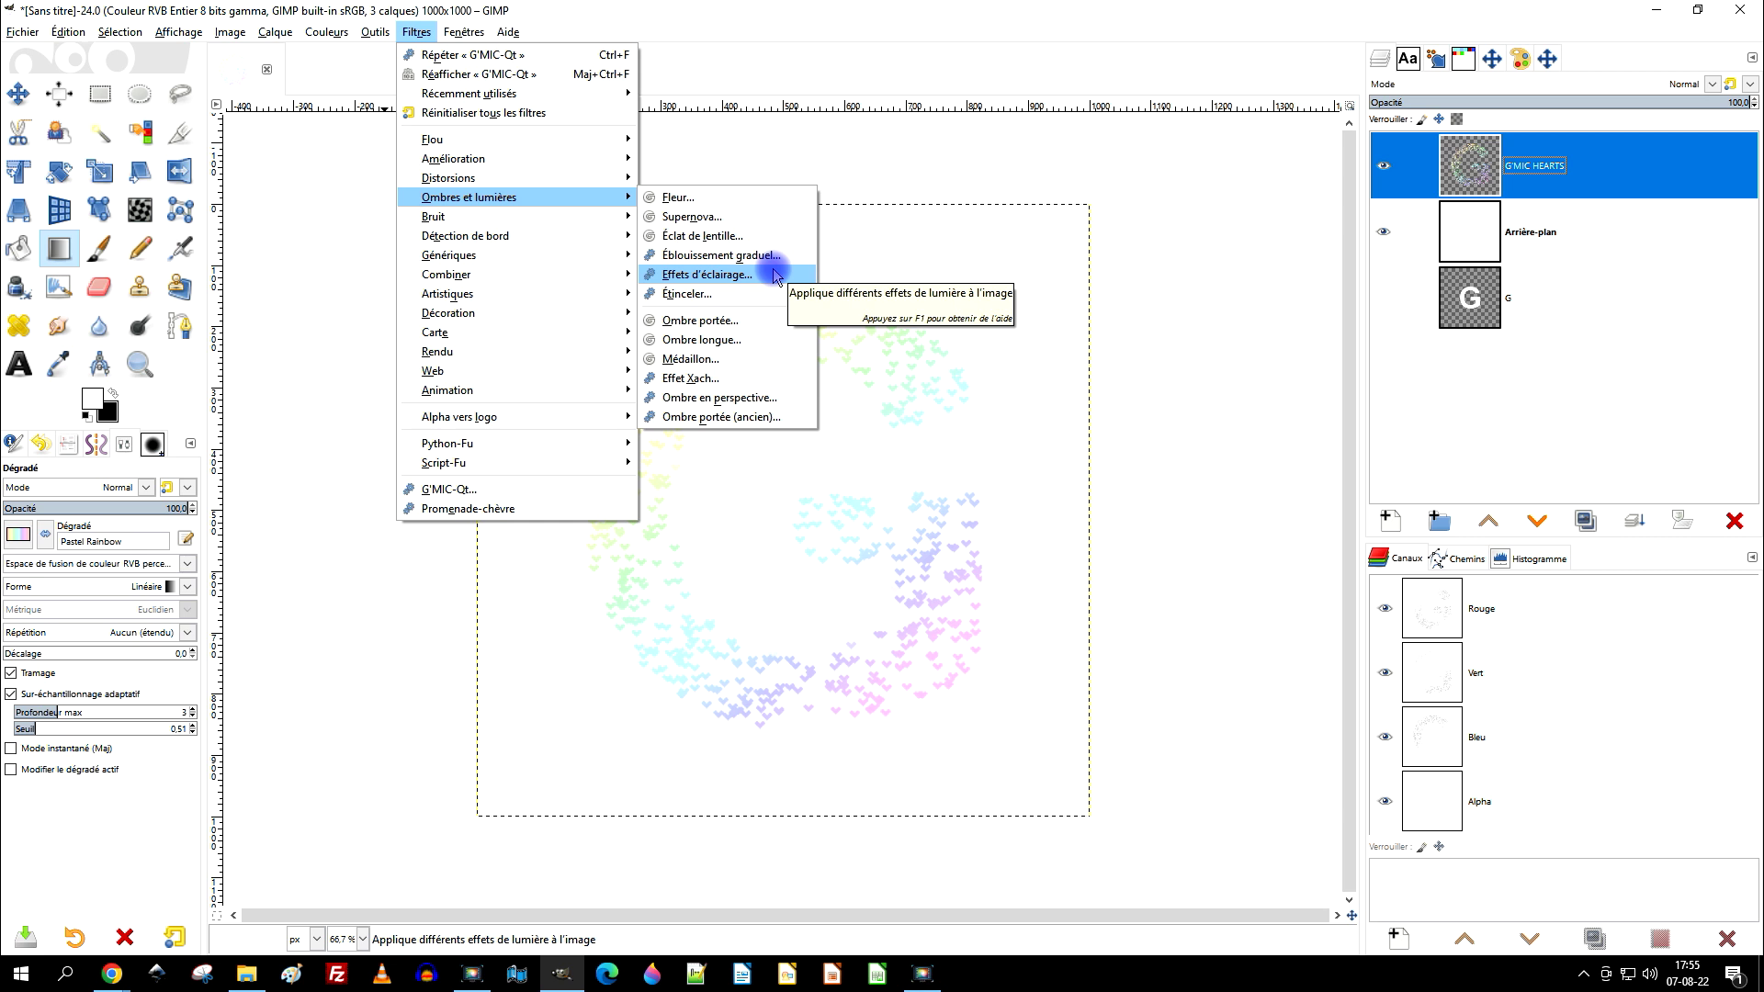
{"action": "left_click", "coordinate": [772, 339]}
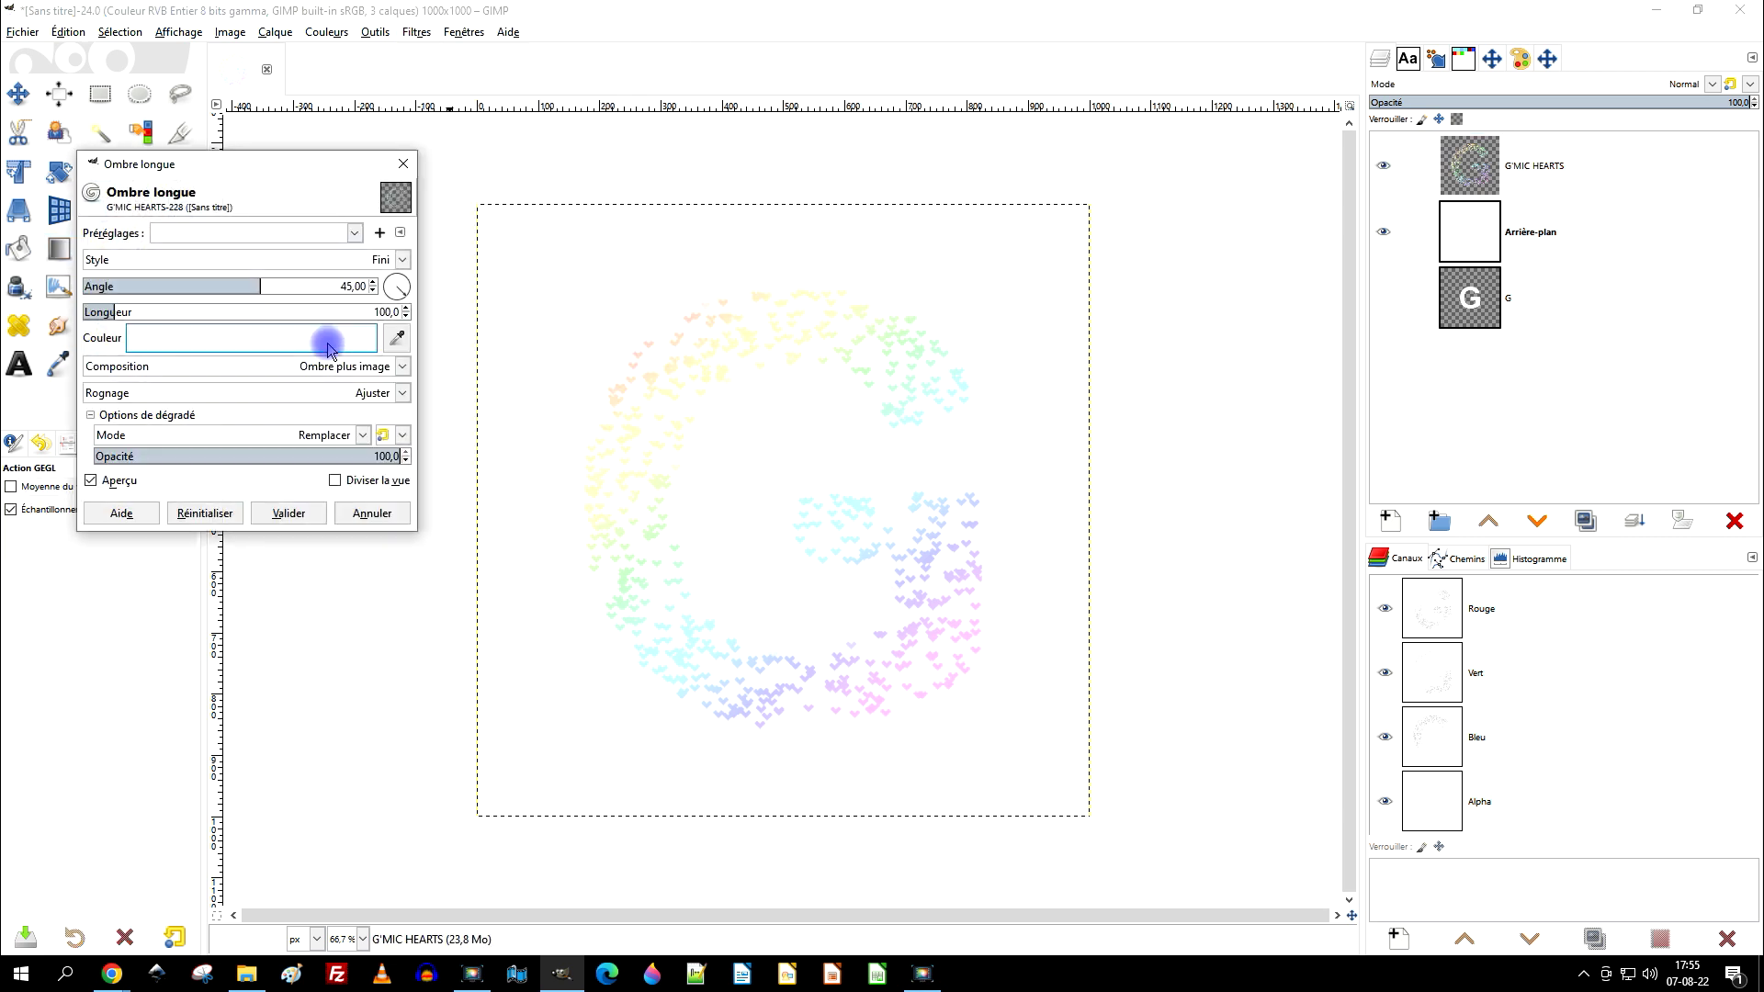
{"action": "left_click", "coordinate": [276, 340]}
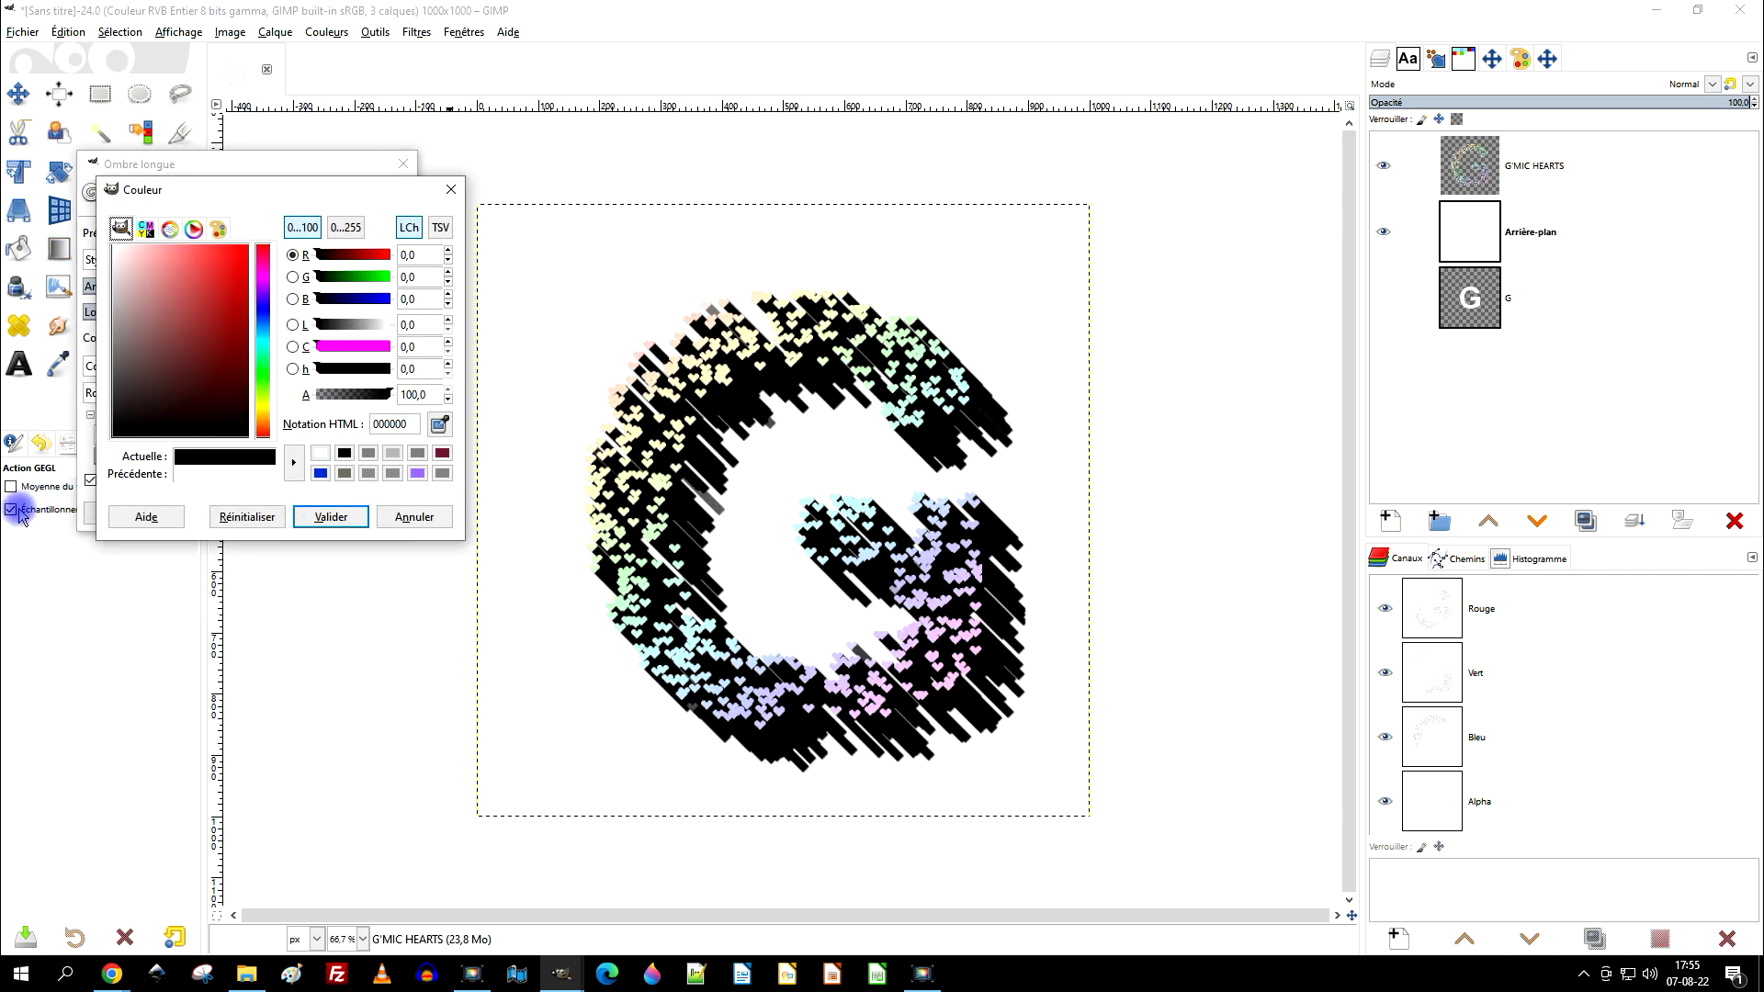
{"action": "left_click", "coordinate": [355, 515]}
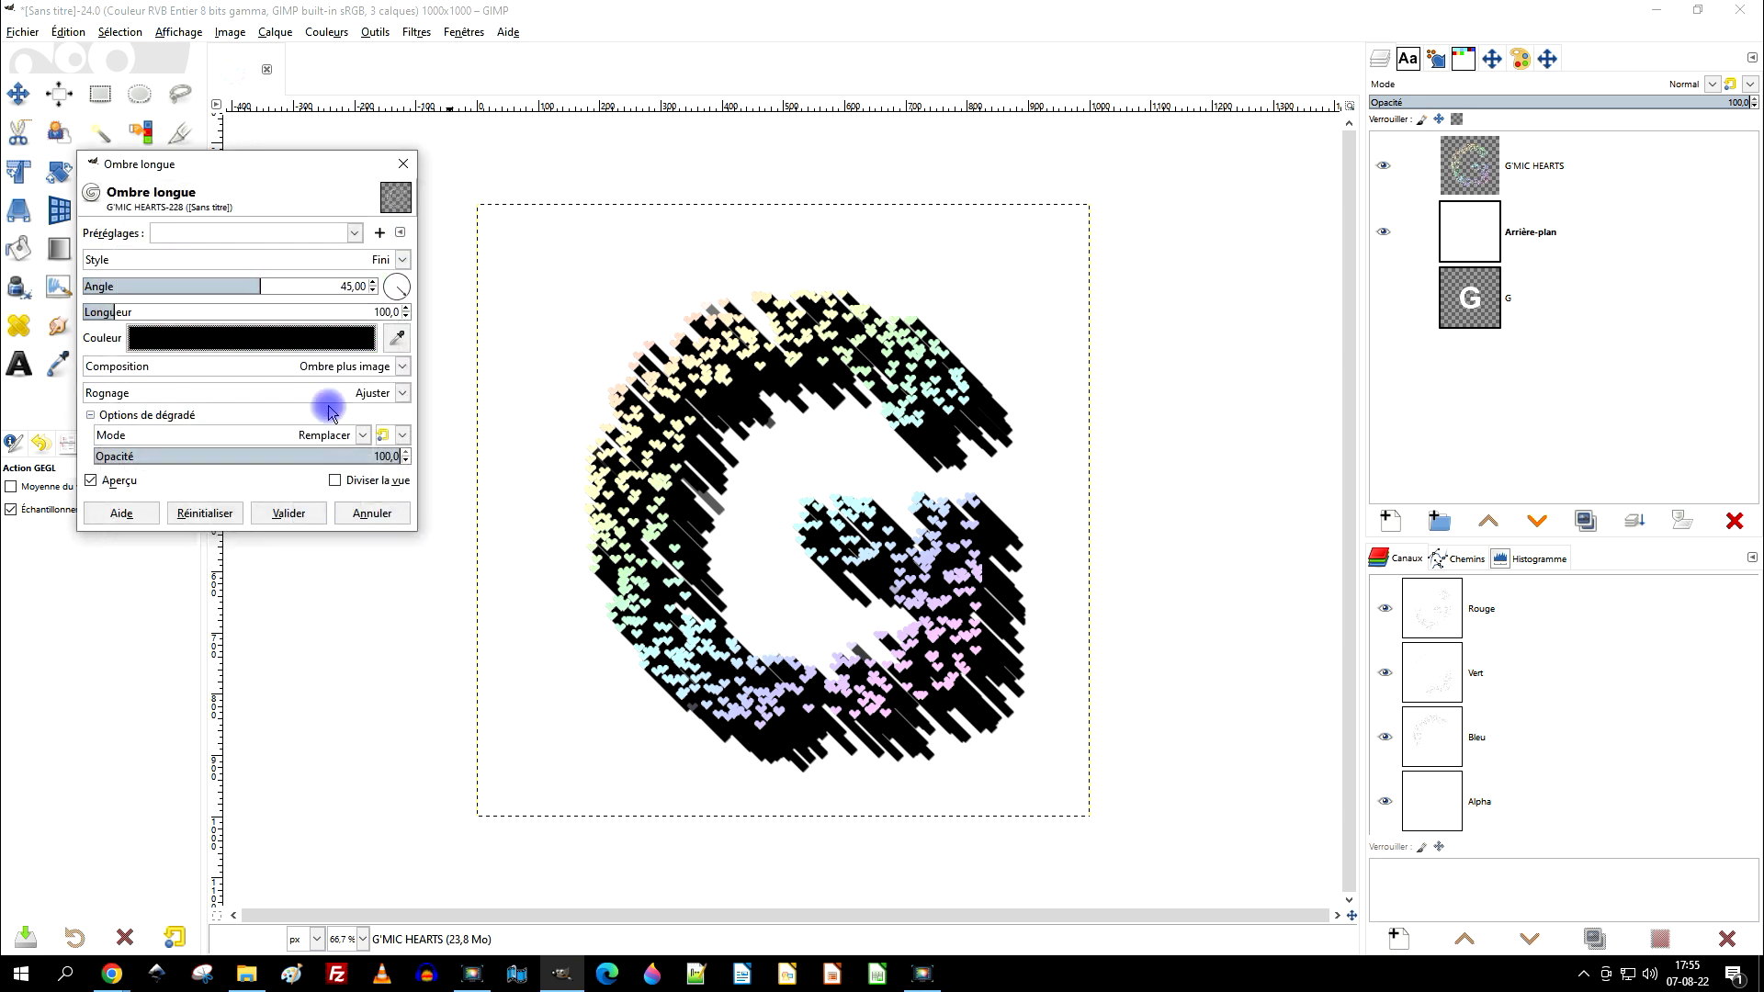
{"action": "left_click", "coordinate": [350, 267]}
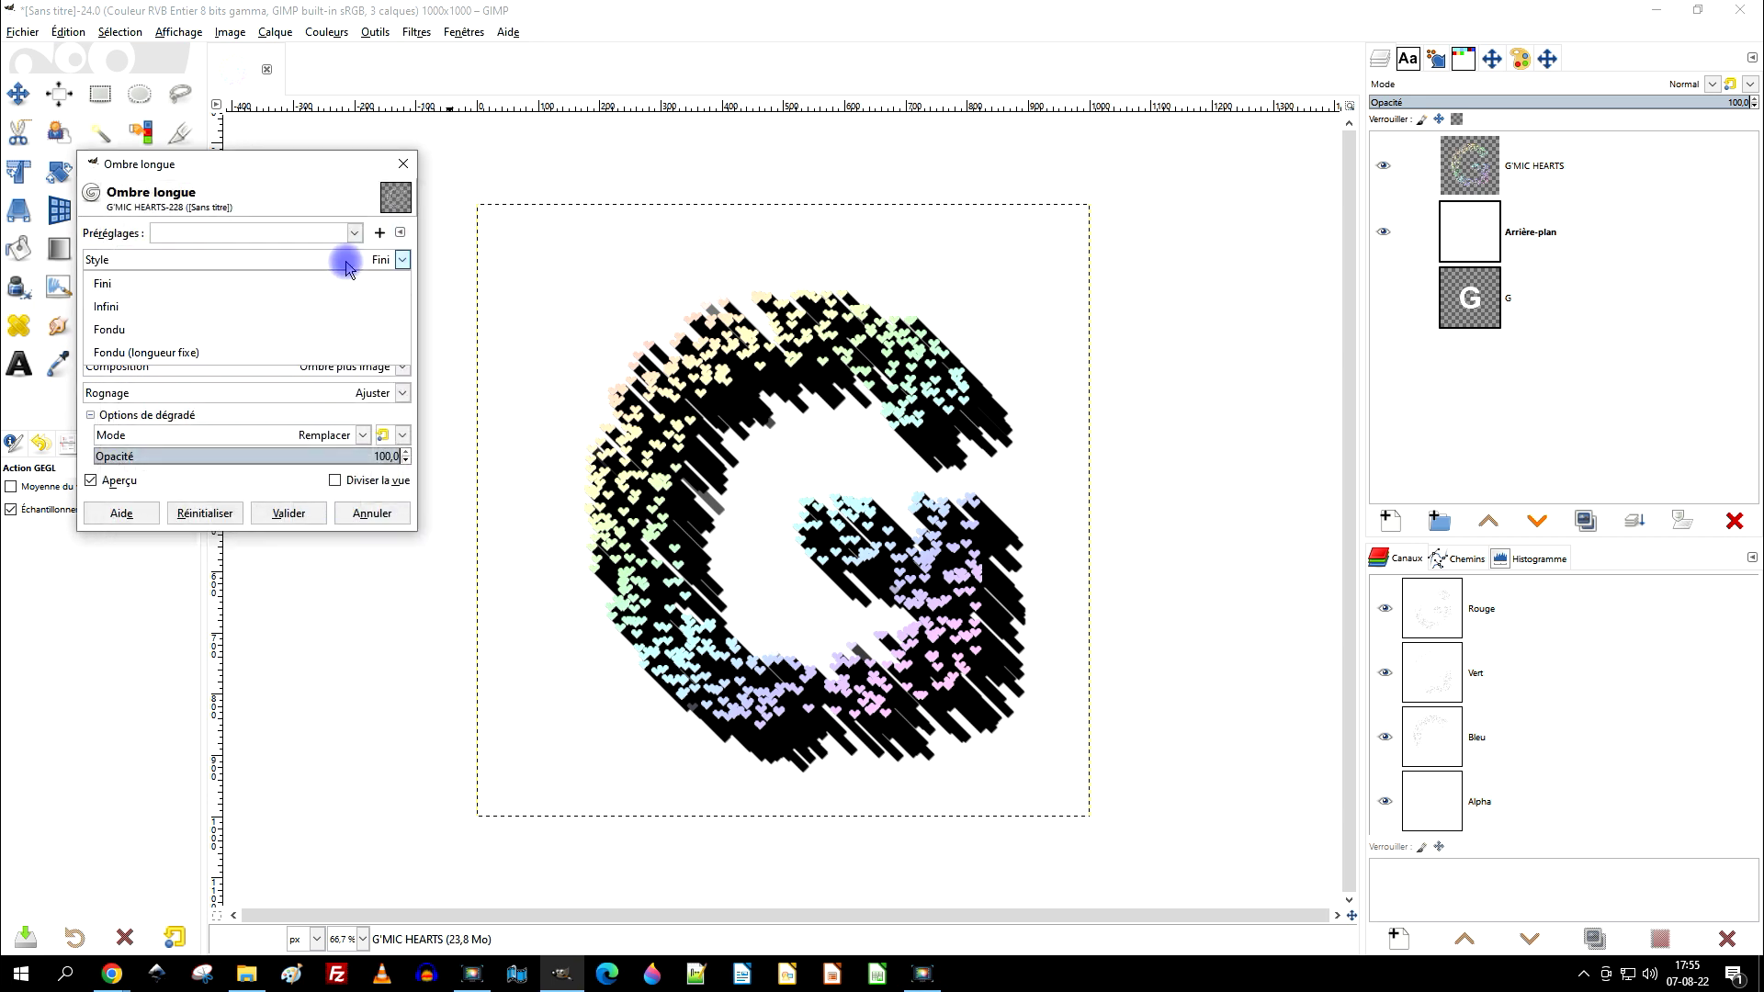
{"action": "left_click", "coordinate": [261, 355]}
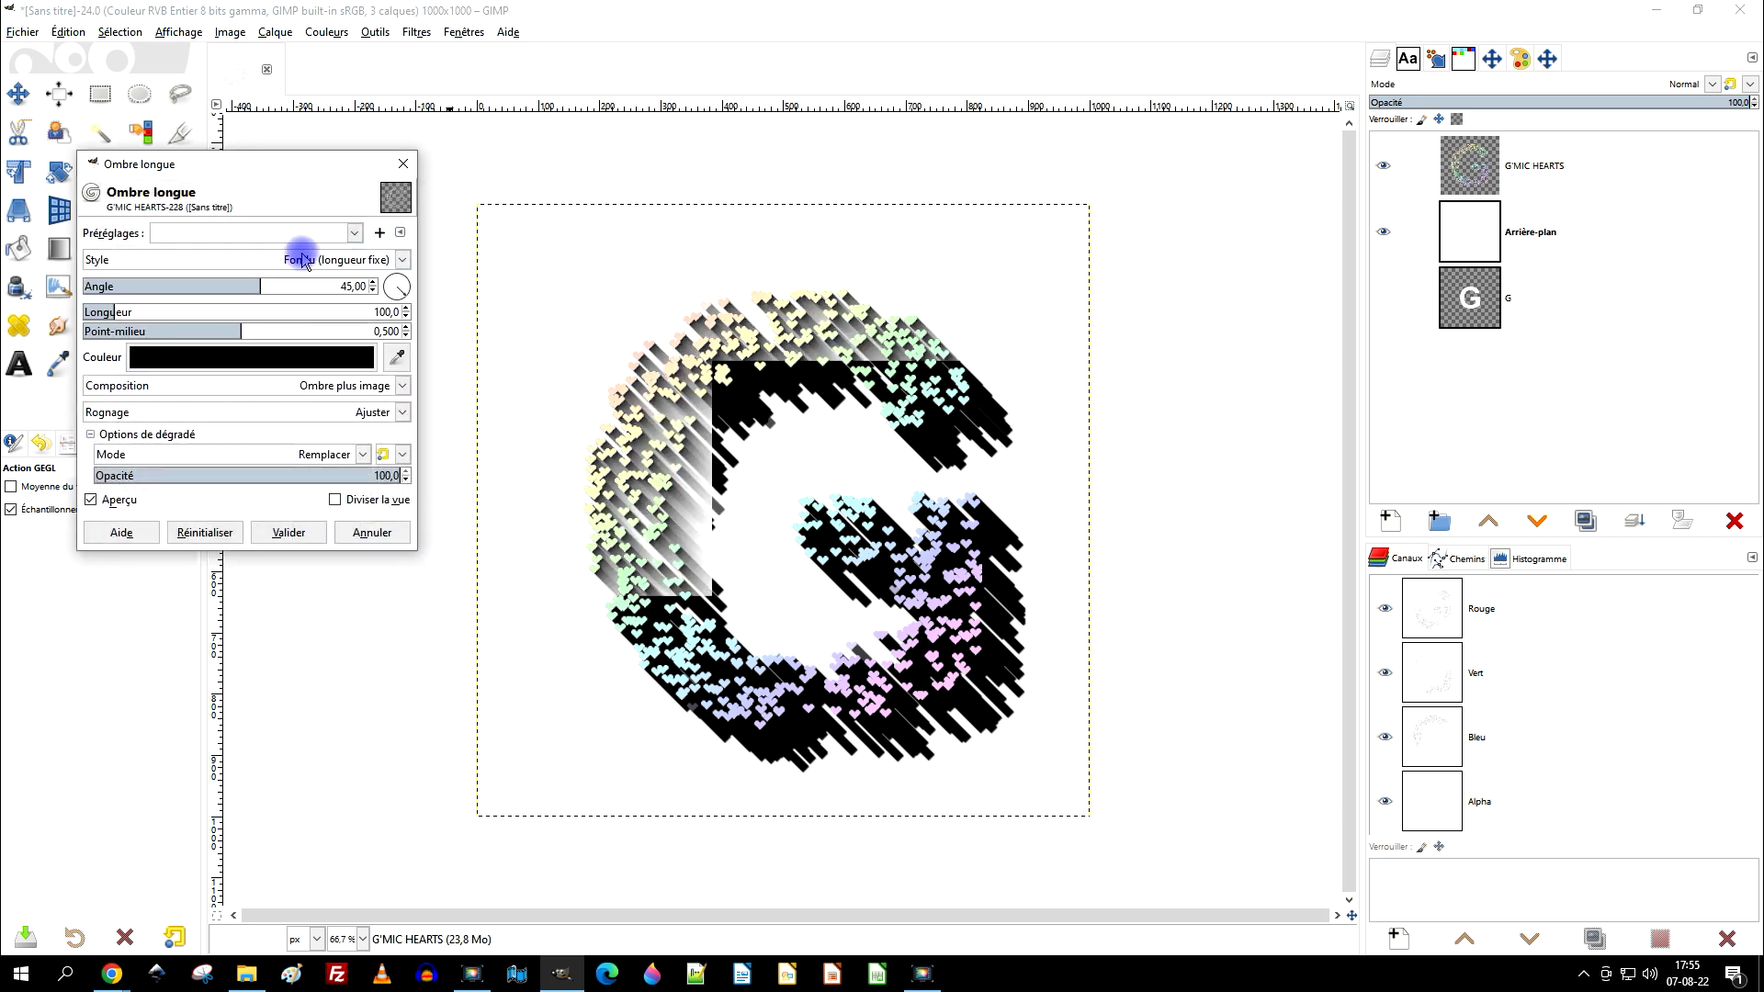
Set the long shadow's angle to -144, length to 86.7 and midpoint to 0.500, and apply the filter
{"action": "left_click_drag", "start_coordinate": [249, 287], "coordinate": [106, 292]}
{"action": "mouse_move", "coordinate": [106, 288]}
{"action": "left_mouse_down"}
{"action": "mouse_move", "coordinate": [221, 329]}
{"action": "mouse_move", "coordinate": [109, 312]}
{"action": "left_mouse_up"}
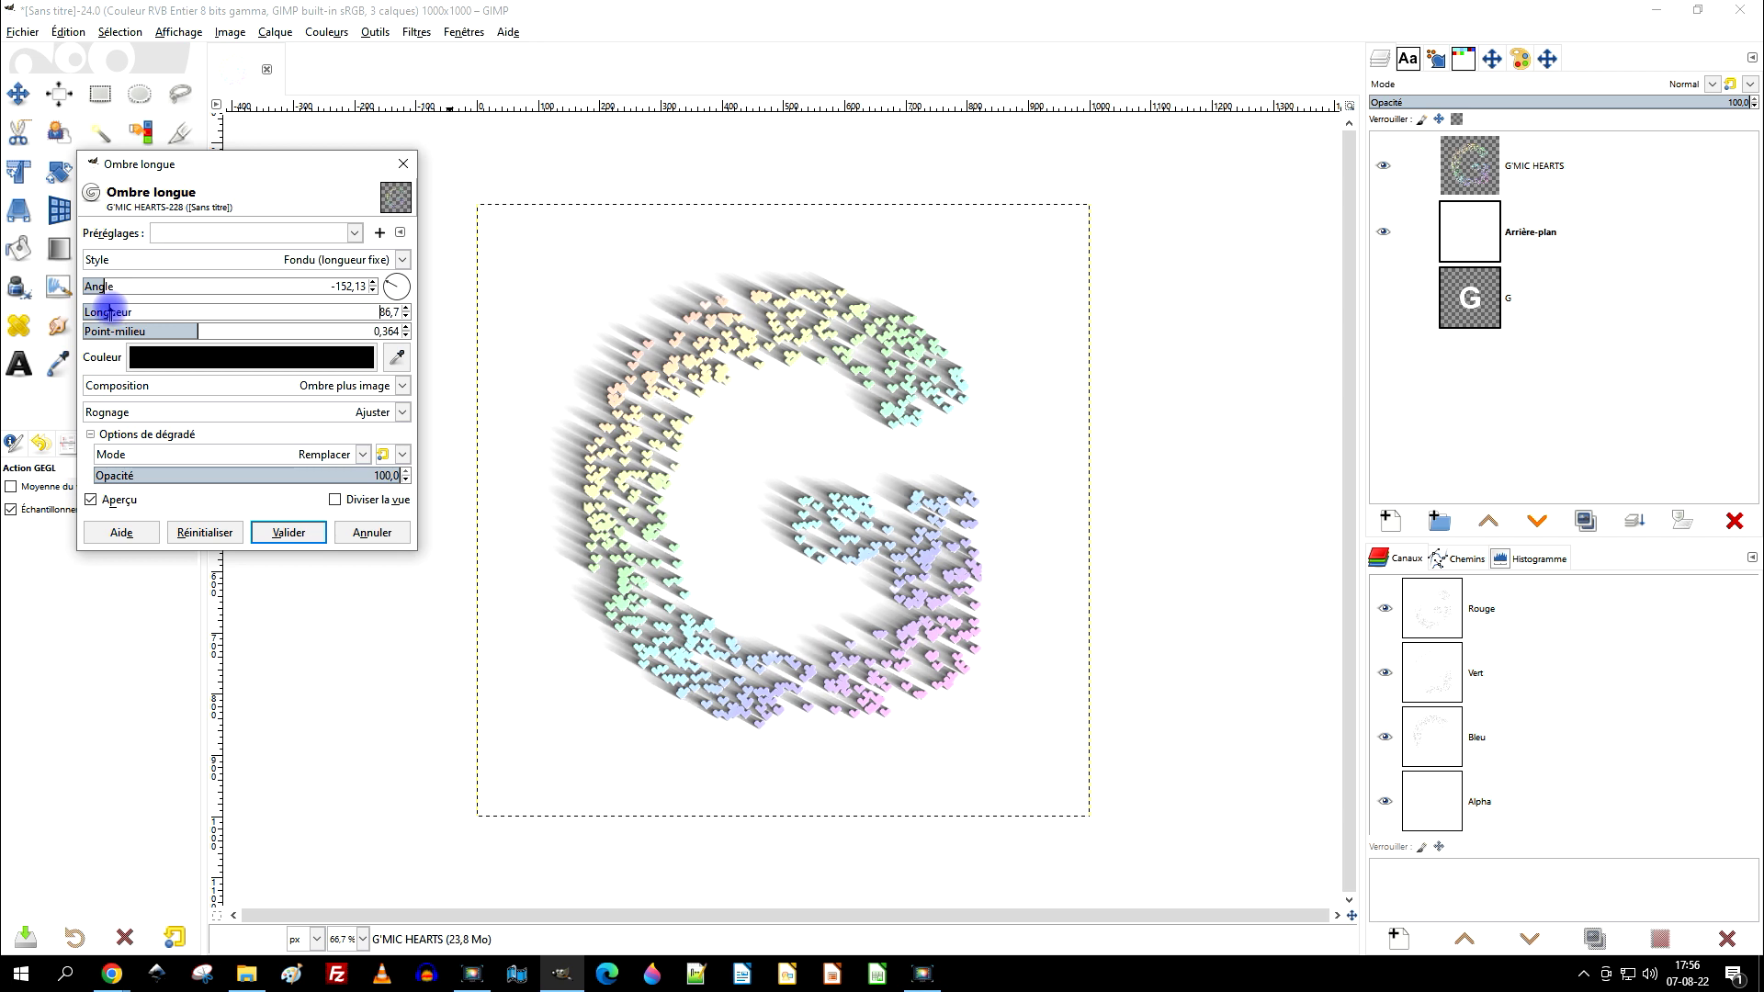
{"action": "mouse_move", "coordinate": [112, 283]}
{"action": "left_mouse_down"}
{"action": "mouse_move", "coordinate": [91, 286]}
{"action": "mouse_move", "coordinate": [128, 296]}
{"action": "left_mouse_up"}
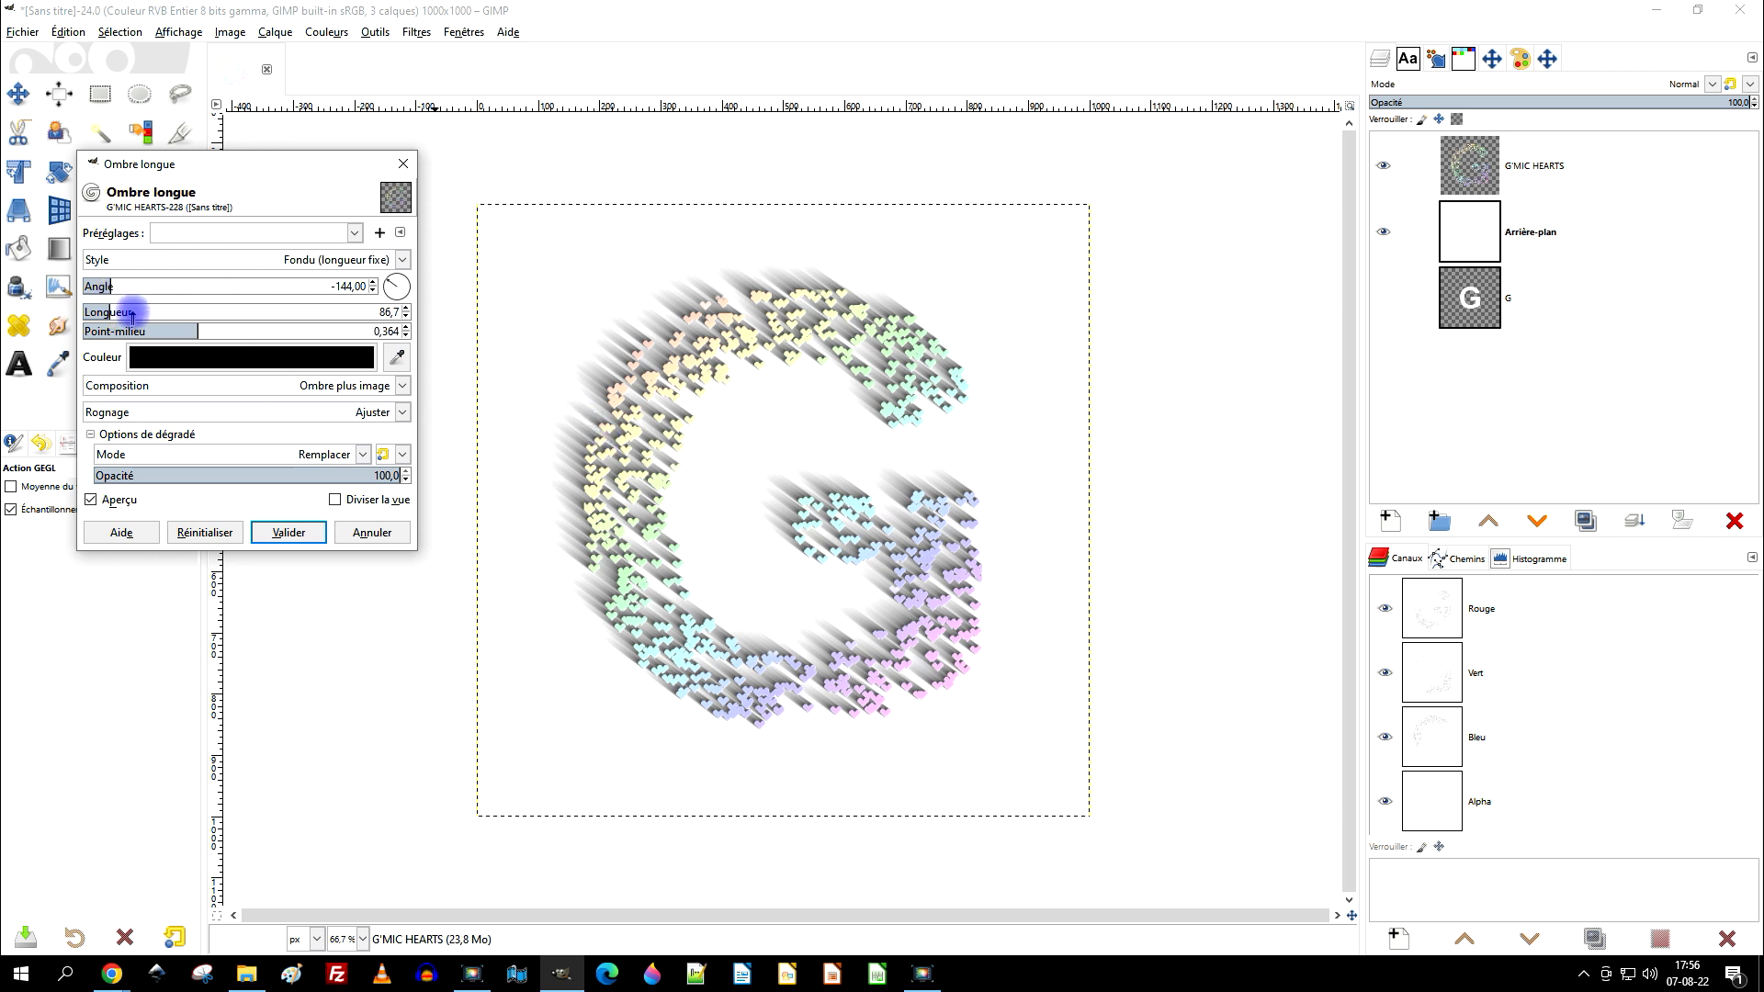
{"action": "left_click", "coordinate": [209, 332]}
{"action": "left_click_drag", "start_coordinate": [213, 331], "coordinate": [241, 332]}
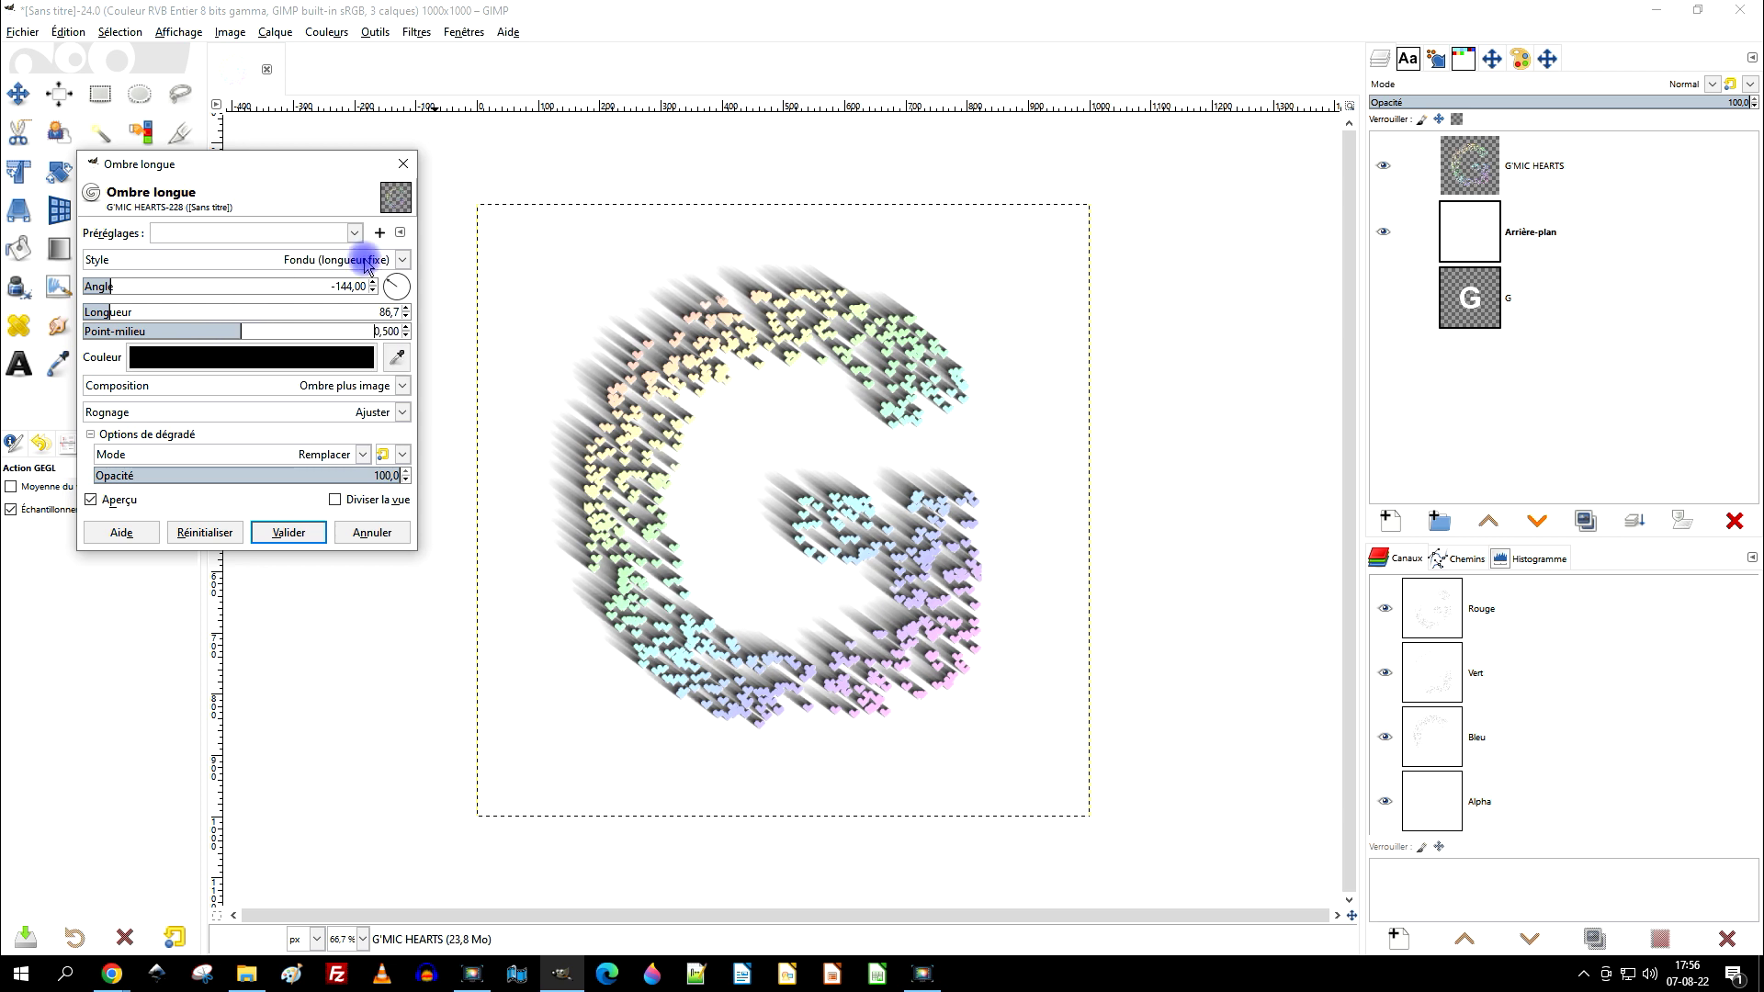
{"action": "left_click", "coordinate": [278, 532]}
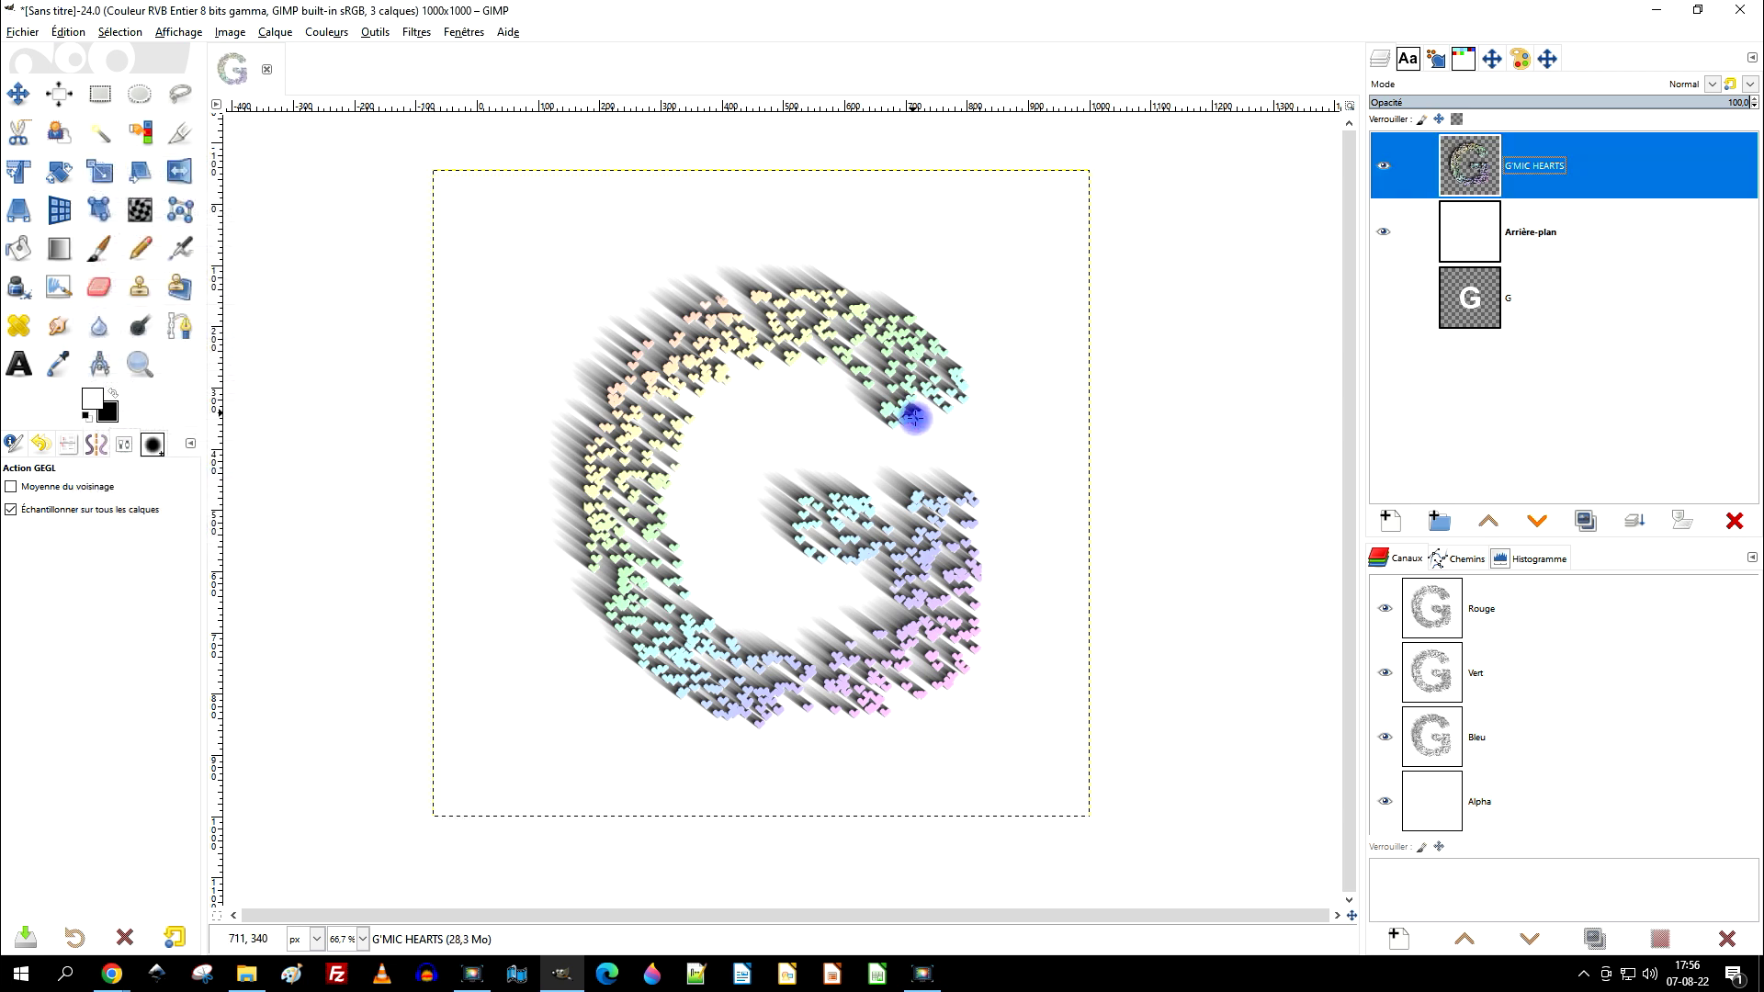
Resize the G'MIC HEARTS layer's boundary to the image dimensions
{"action": "right_click", "coordinate": [1488, 165]}
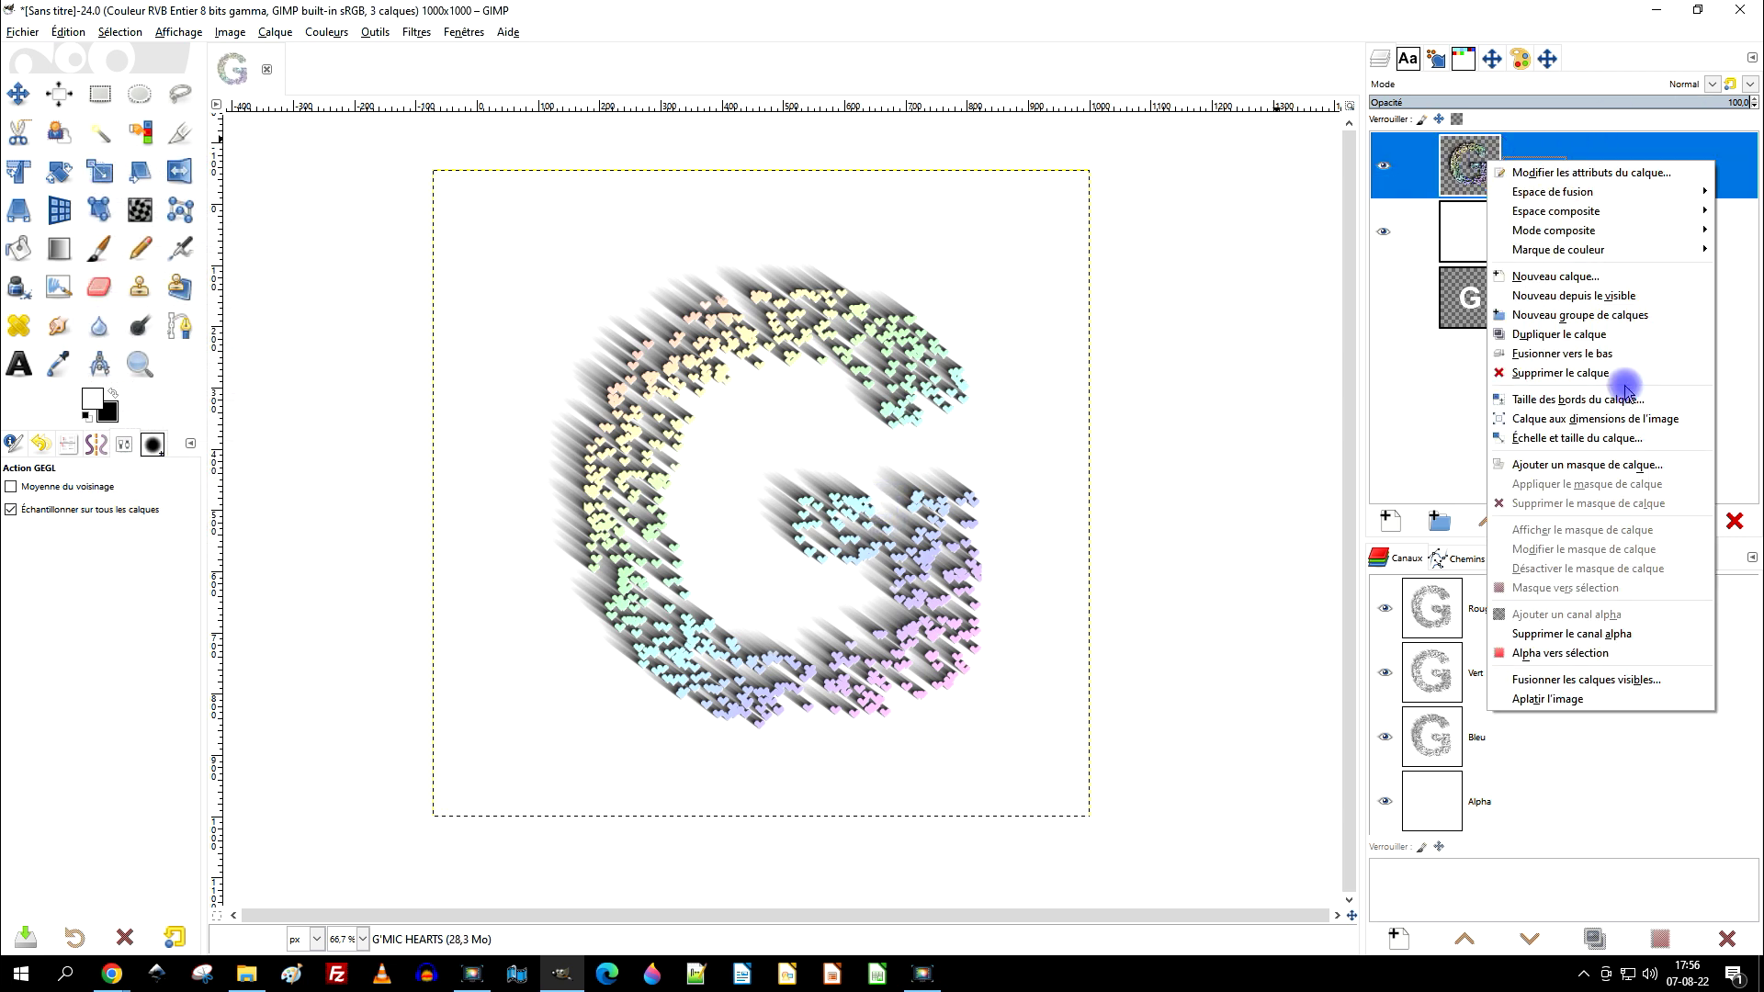
{"action": "left_click", "coordinate": [1604, 427]}
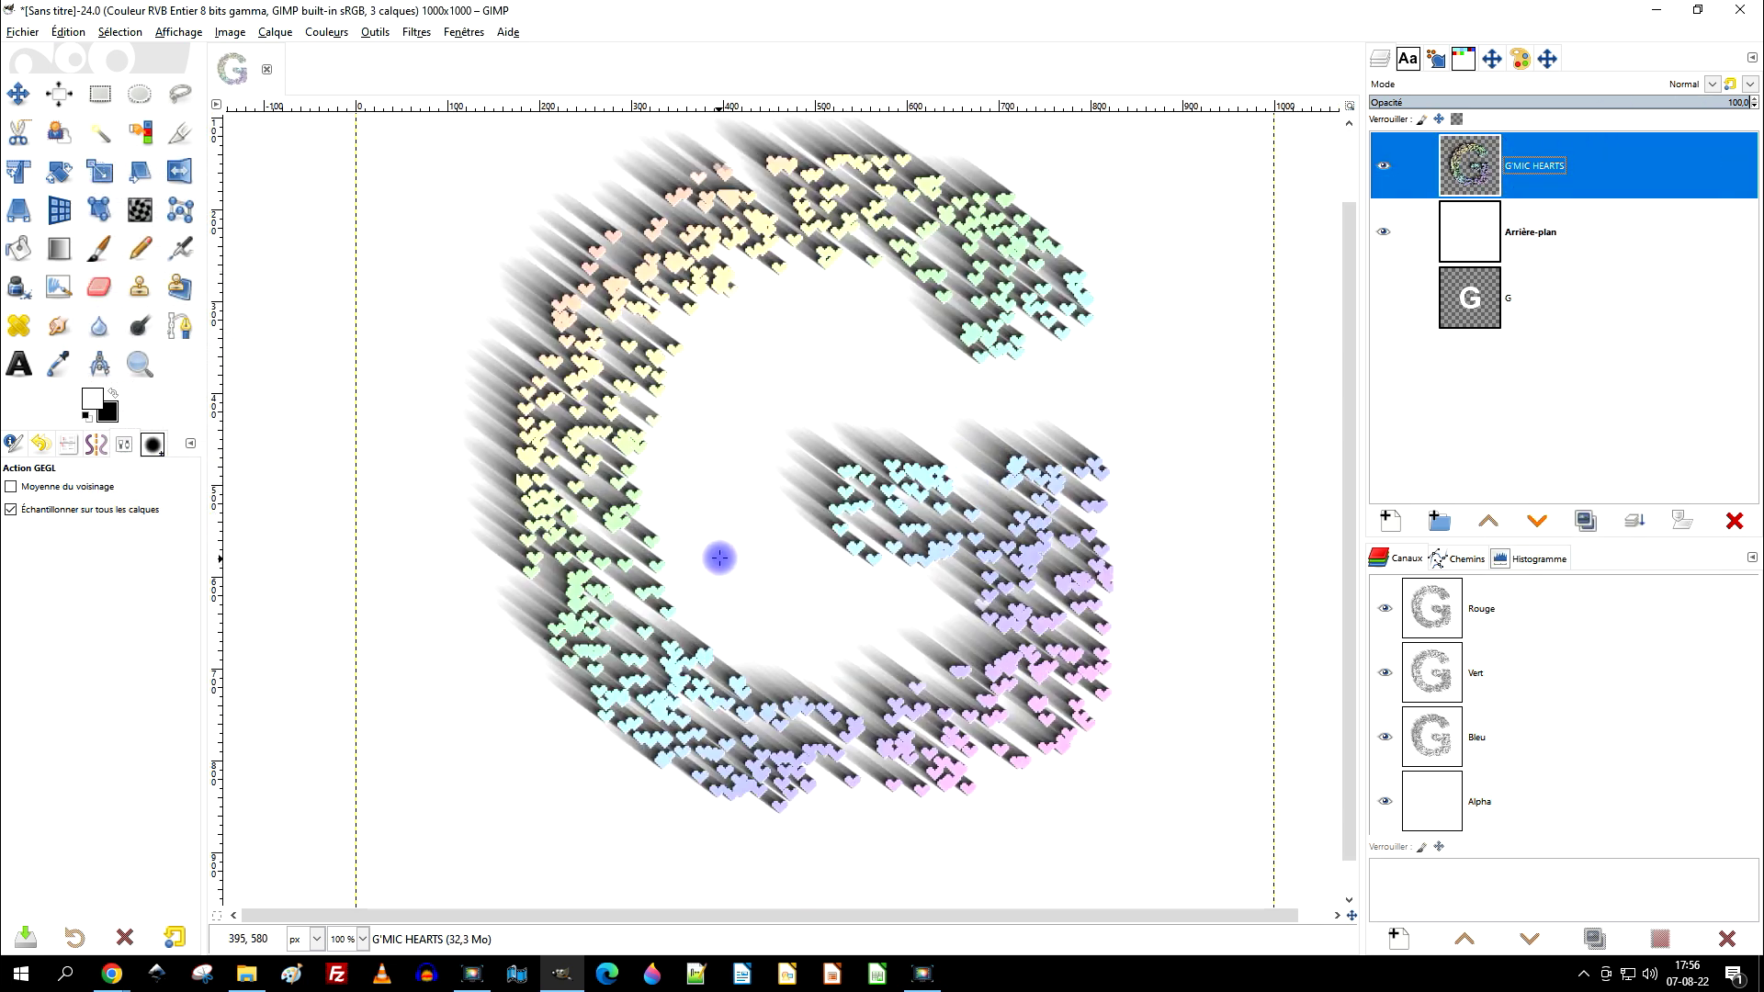
{"action": "scroll", "coordinate": [935, 502], "scroll_direction": "up", "scroll_amount": 1}
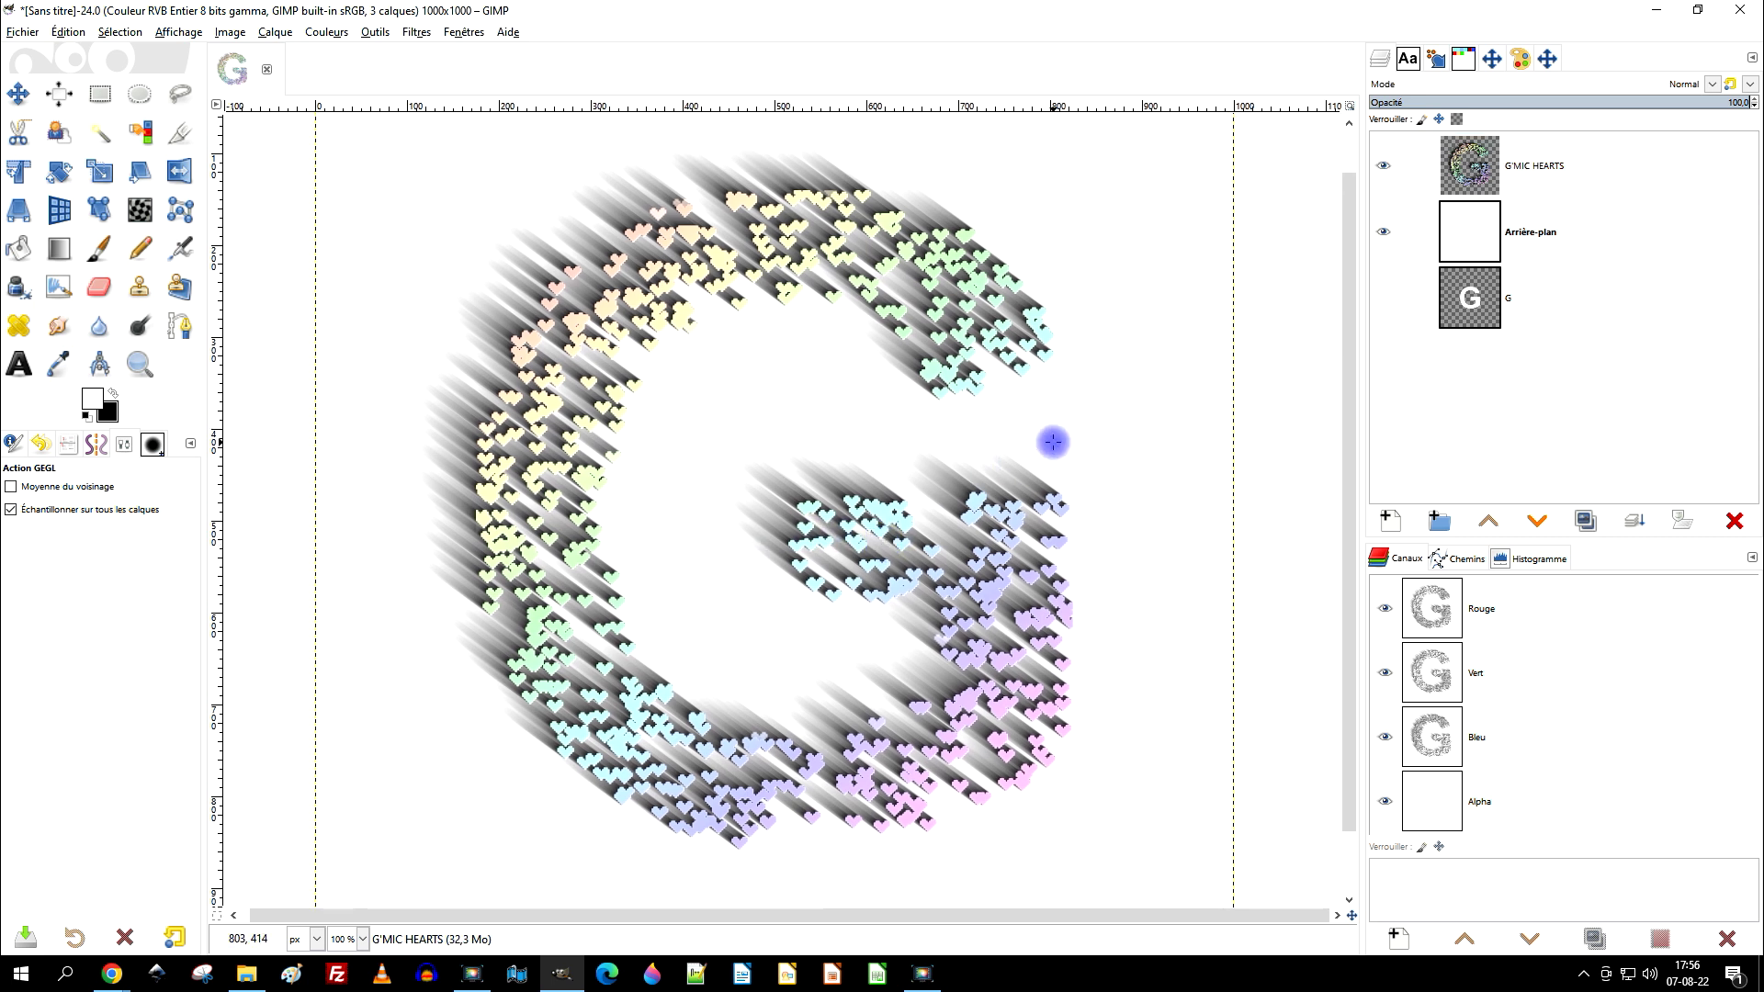
Duplicate the G'MIC HEARTS layer and lower the copy's opacity to about 59%
{"action": "left_click", "coordinate": [1519, 169]}
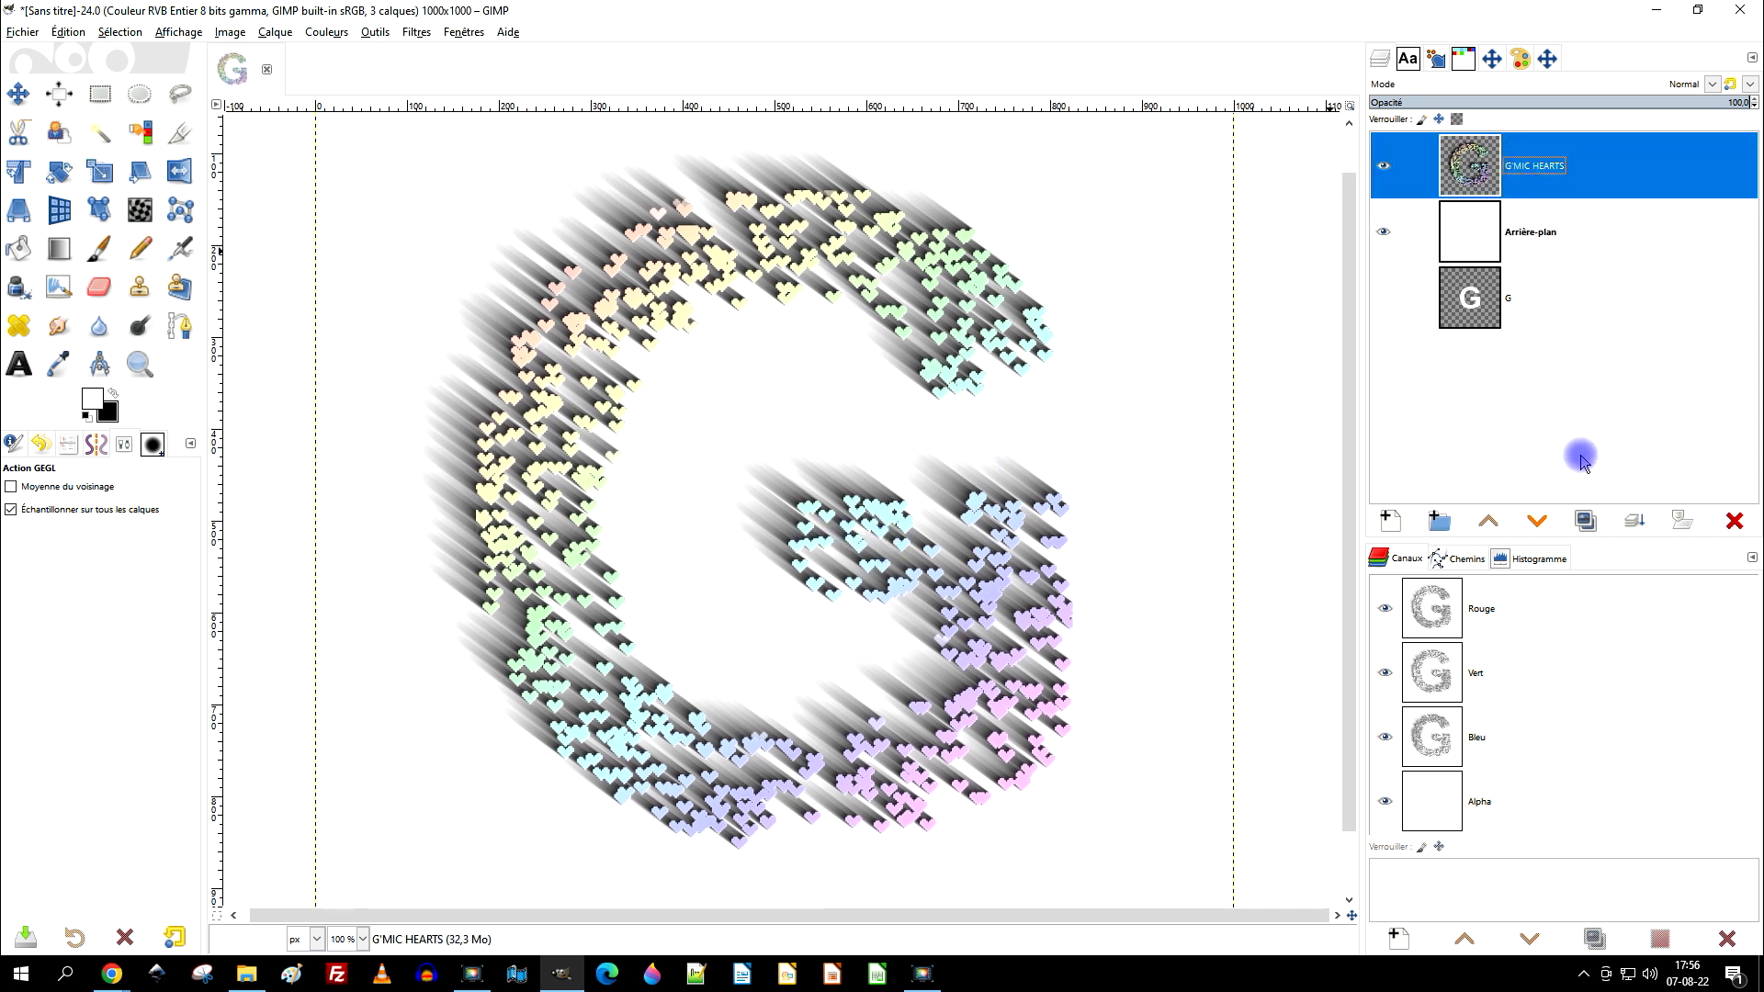
{"action": "left_click", "coordinate": [1586, 521]}
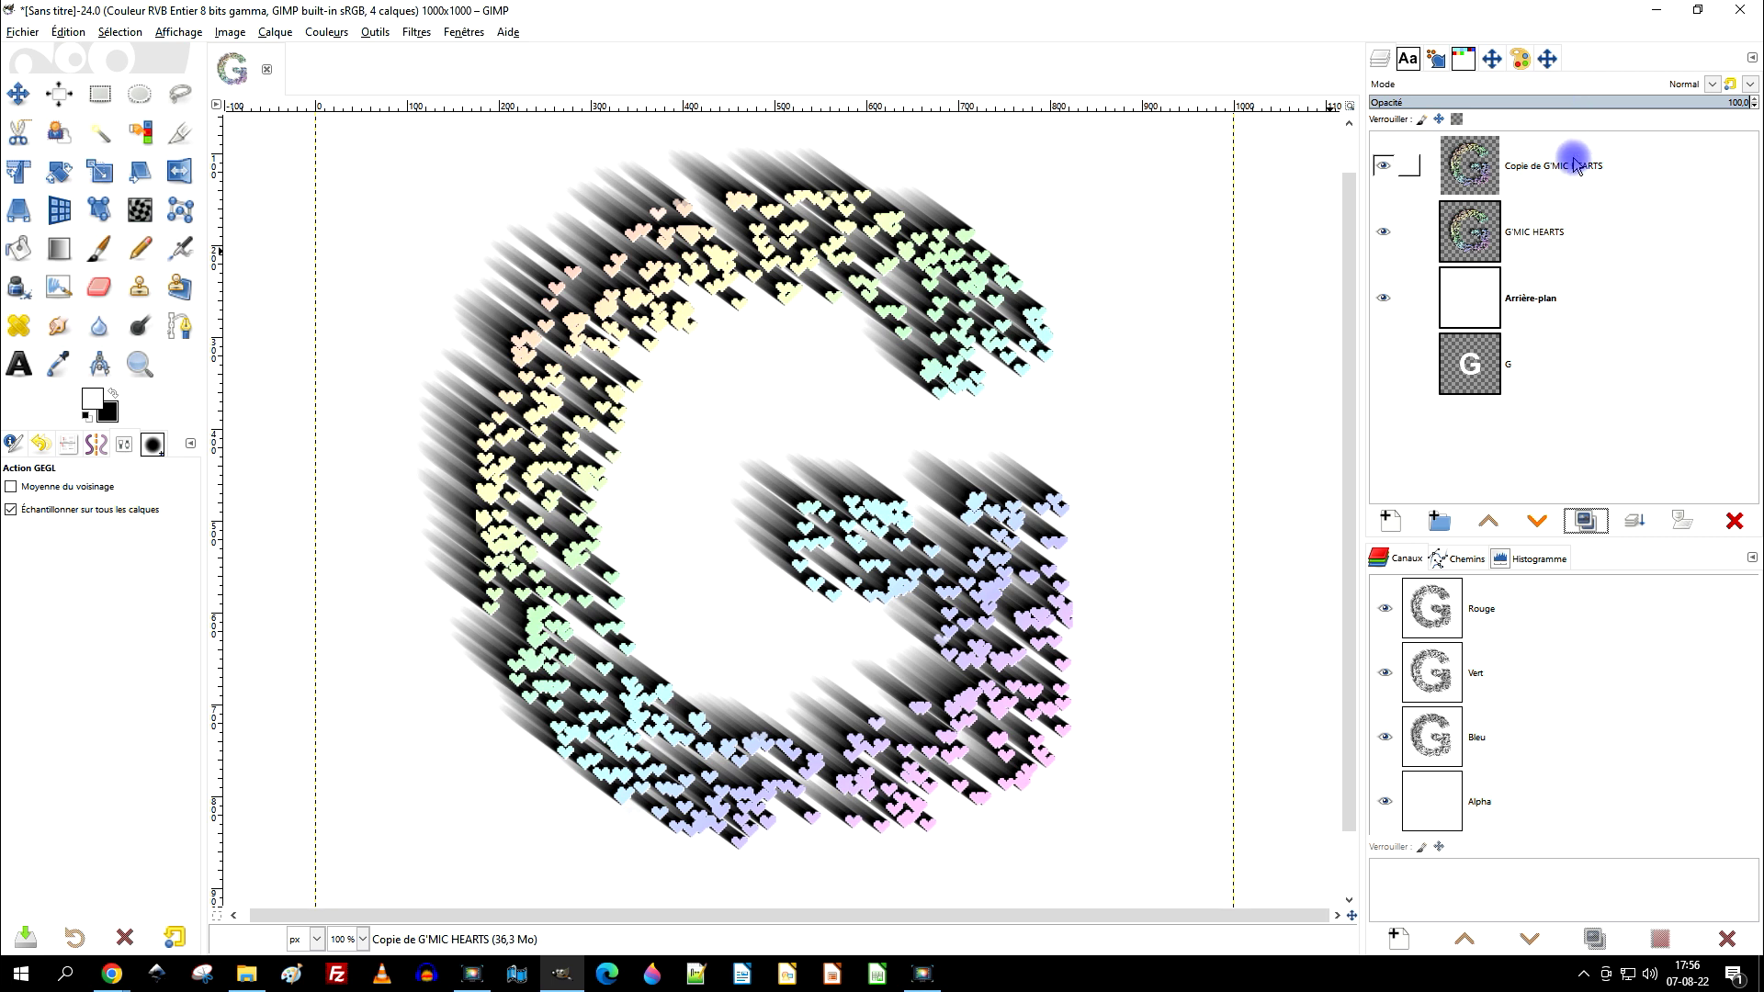
{"action": "left_click_drag", "start_coordinate": [1662, 101], "coordinate": [1623, 102]}
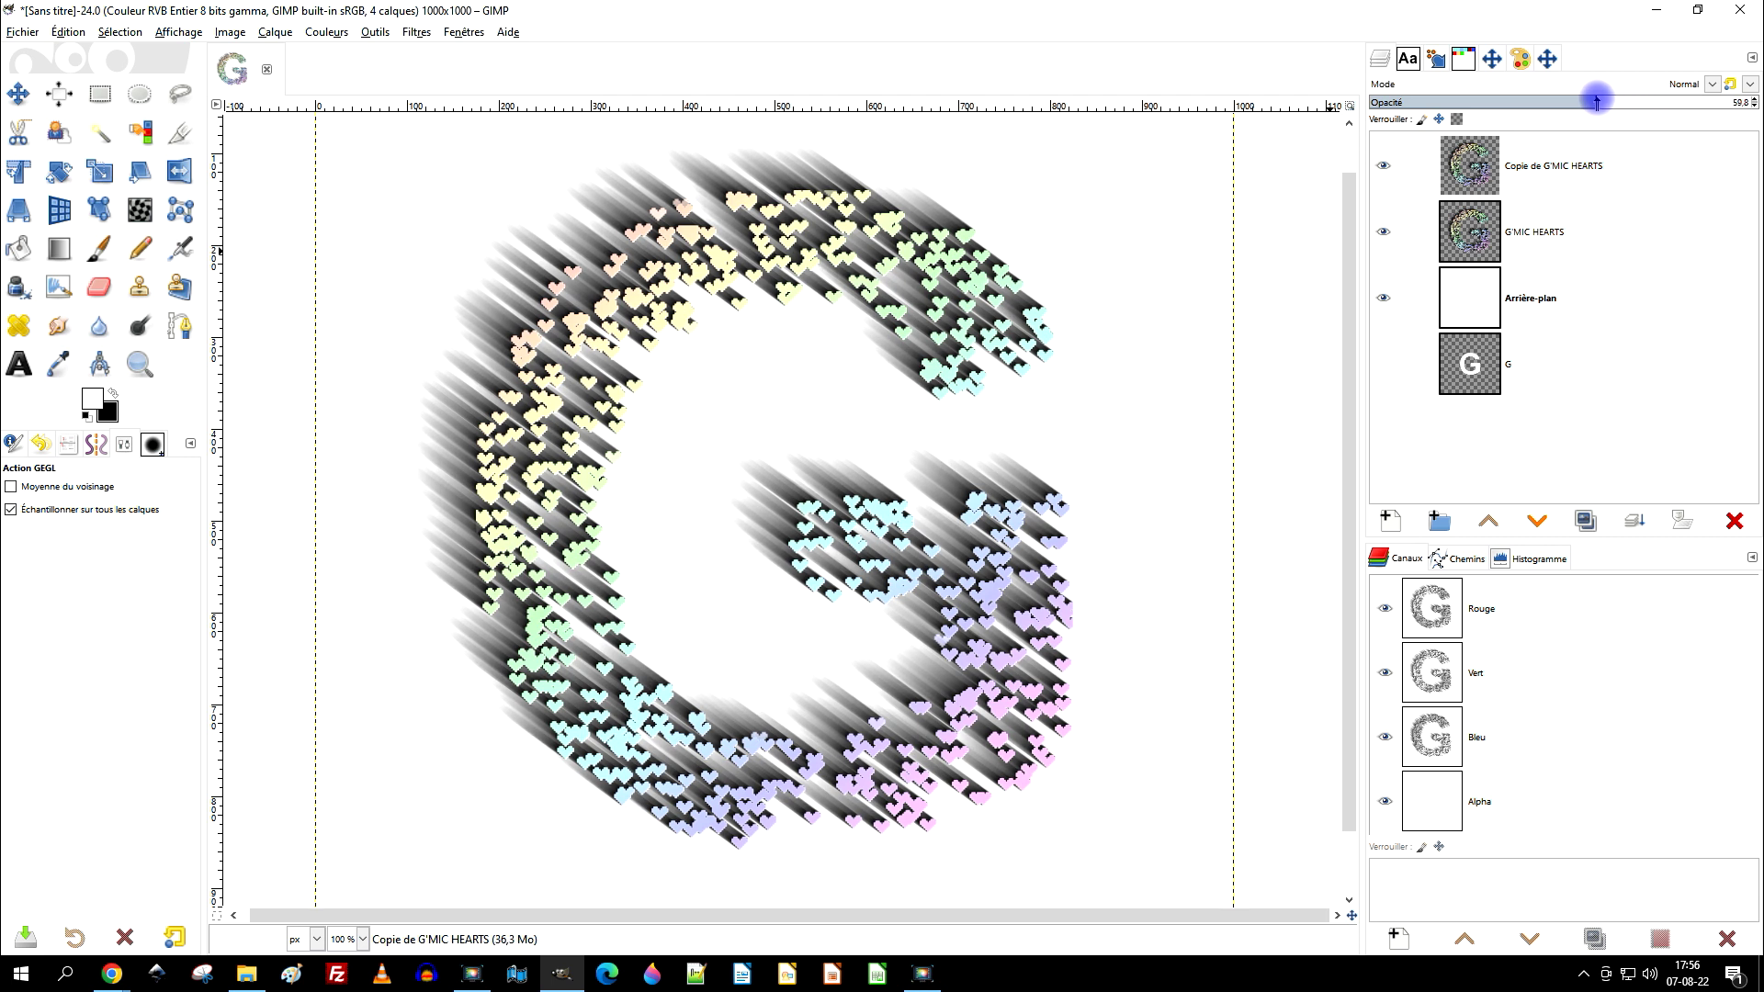
Sharpen the copied hearts layer with the Renforcer la netteté filter at an amount of 0.530
{"action": "left_click", "coordinate": [416, 31]}
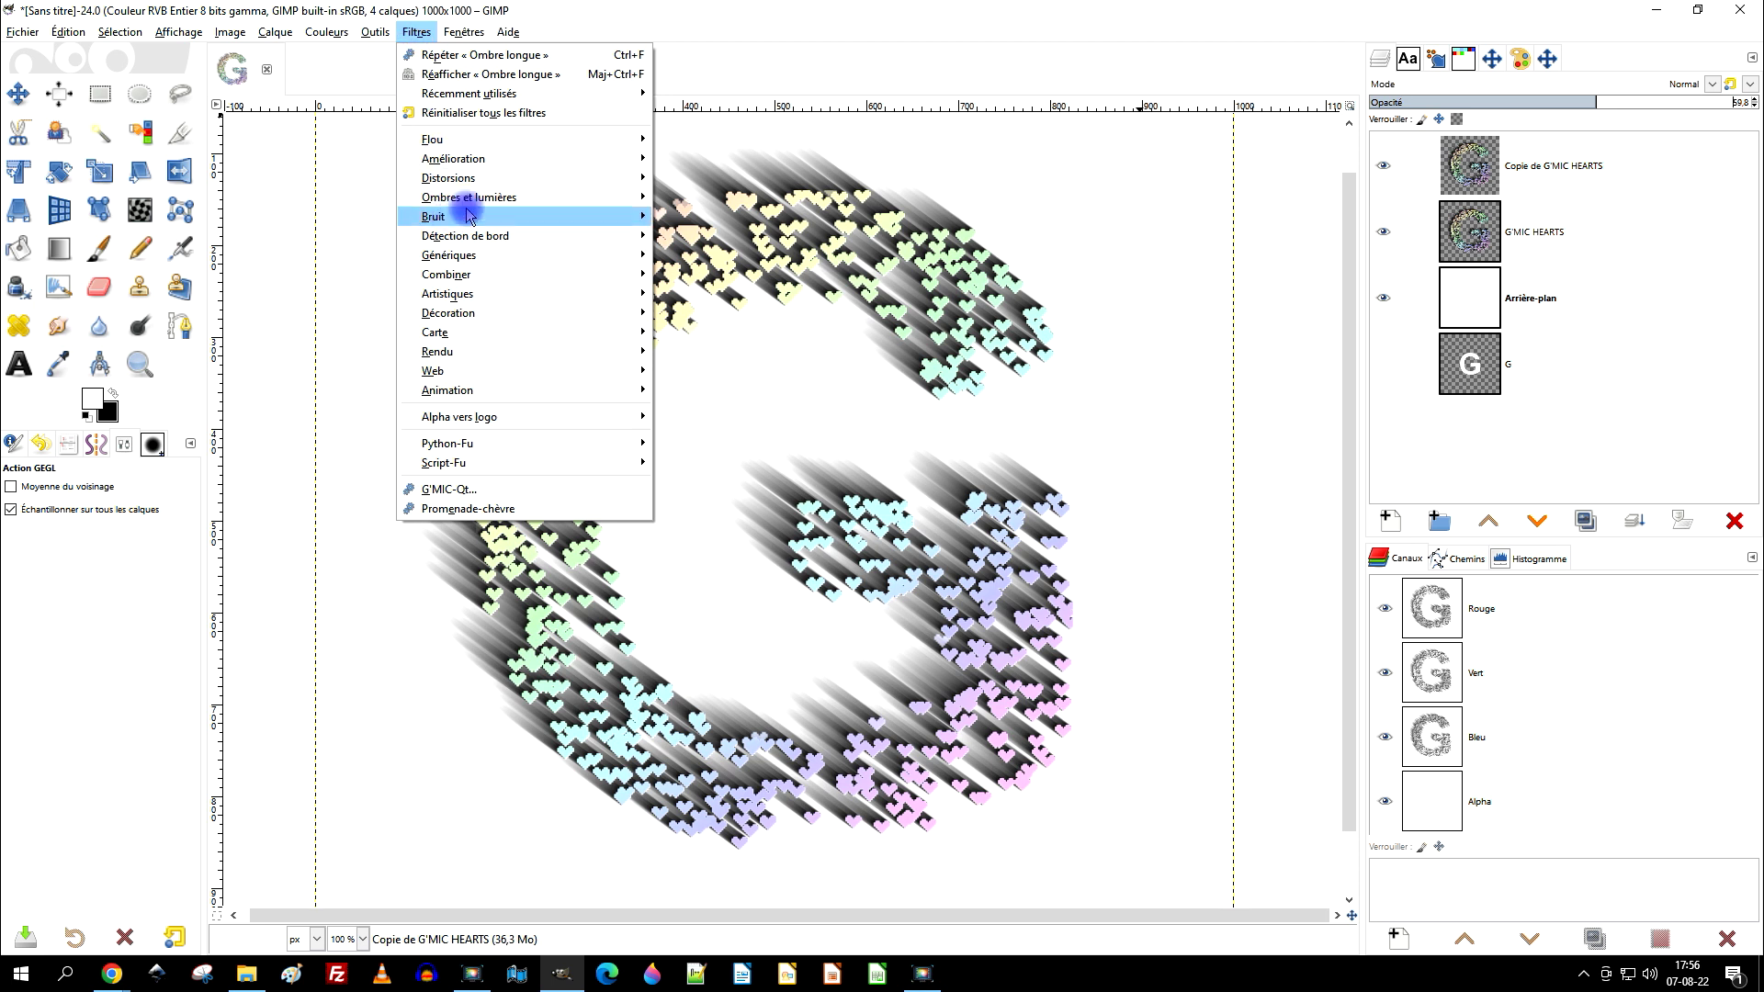
{"action": "mouse_move", "coordinate": [504, 158]}
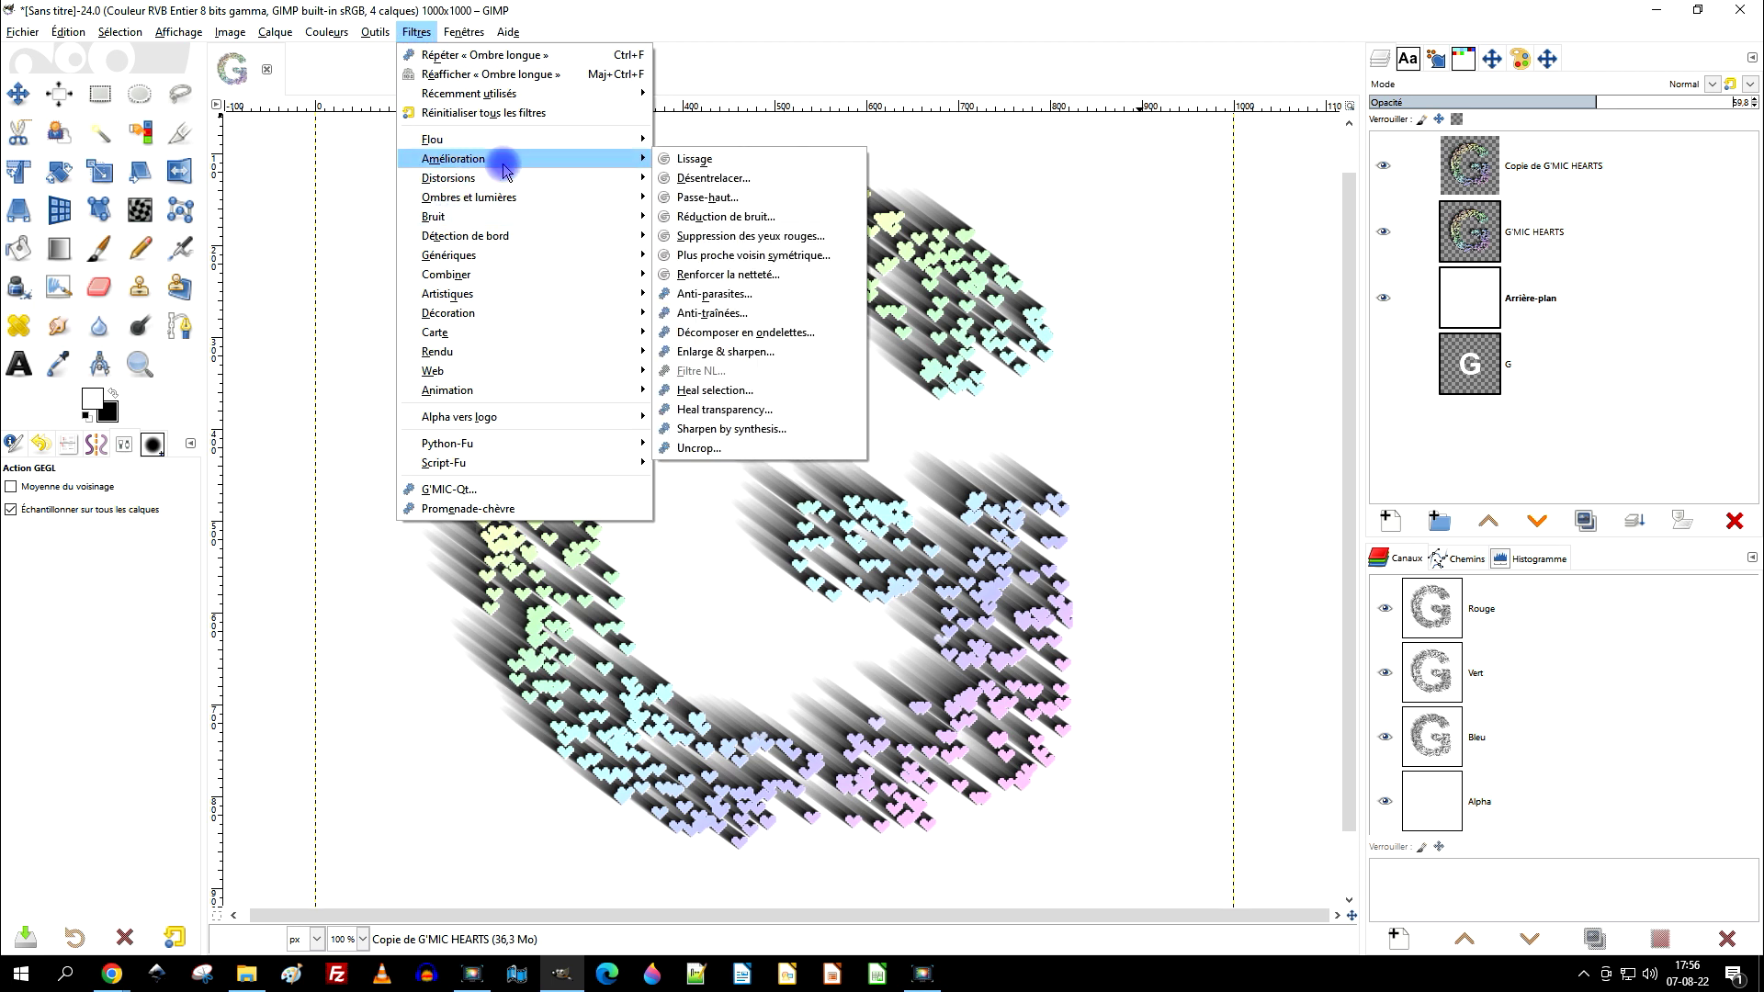
{"action": "left_click", "coordinate": [770, 276]}
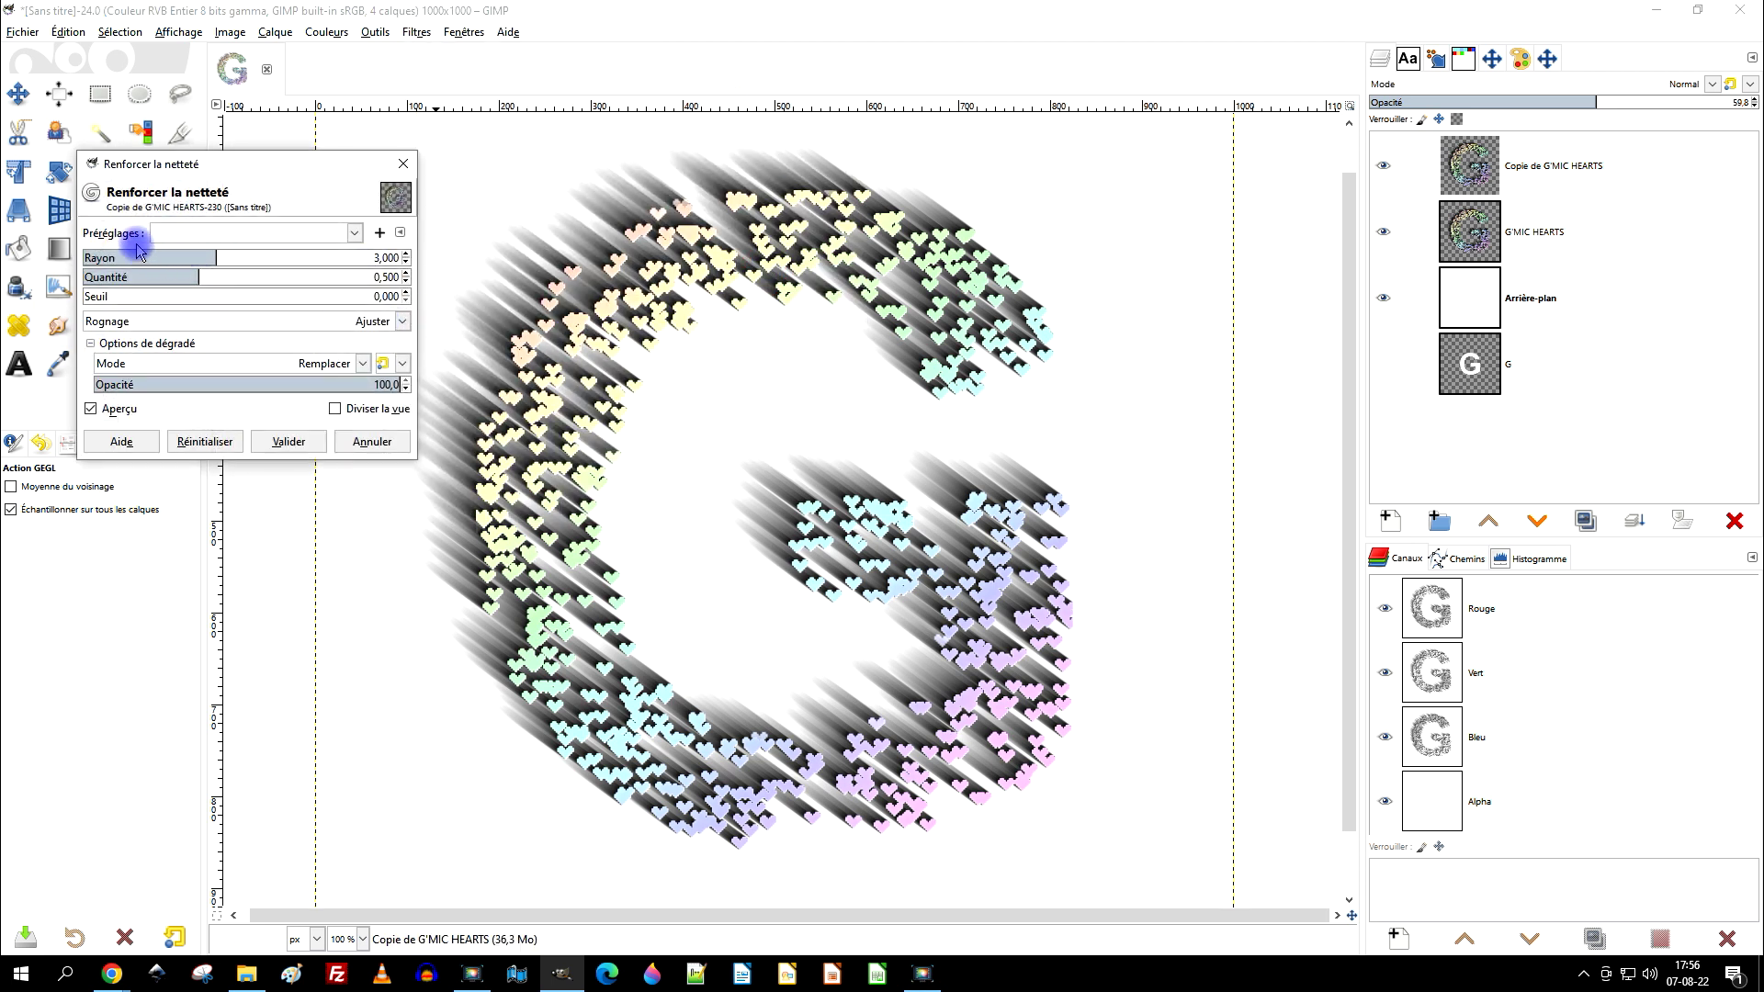
{"action": "mouse_move", "coordinate": [210, 277]}
{"action": "left_mouse_down"}
{"action": "mouse_move", "coordinate": [233, 278]}
{"action": "mouse_move", "coordinate": [130, 280]}
{"action": "mouse_move", "coordinate": [201, 281]}
{"action": "left_mouse_up"}
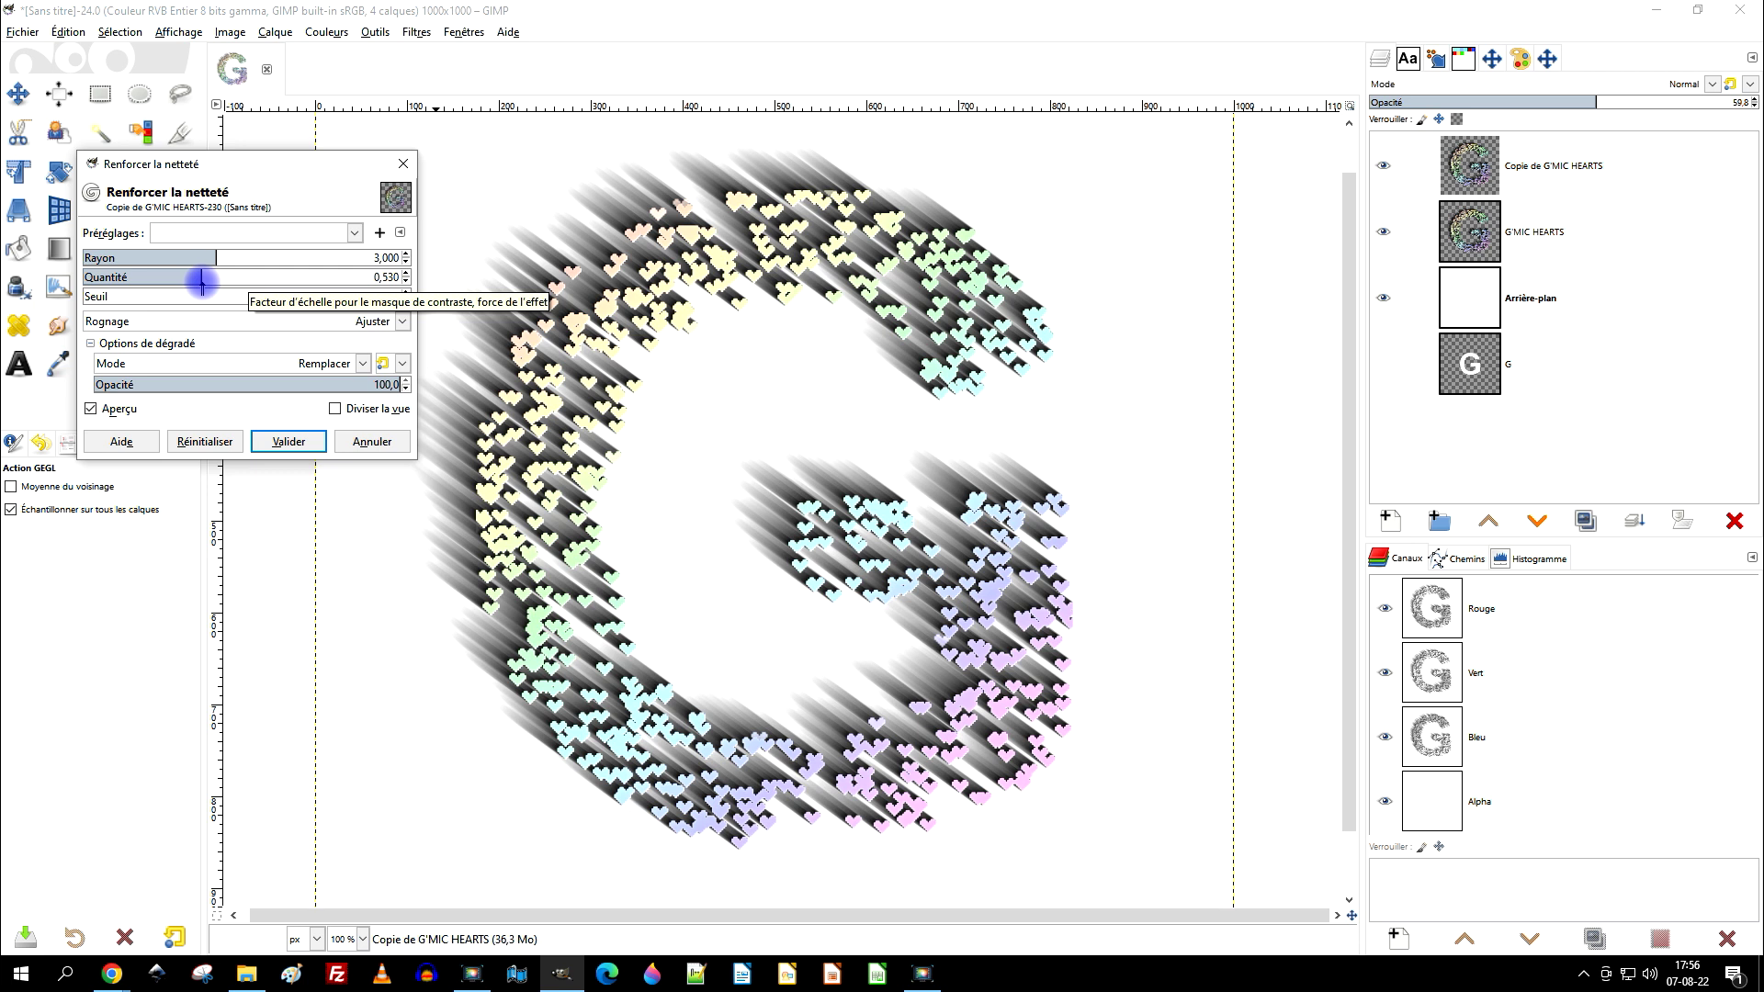
{"action": "left_click", "coordinate": [288, 441]}
{"action": "left_click", "coordinate": [1385, 168]}
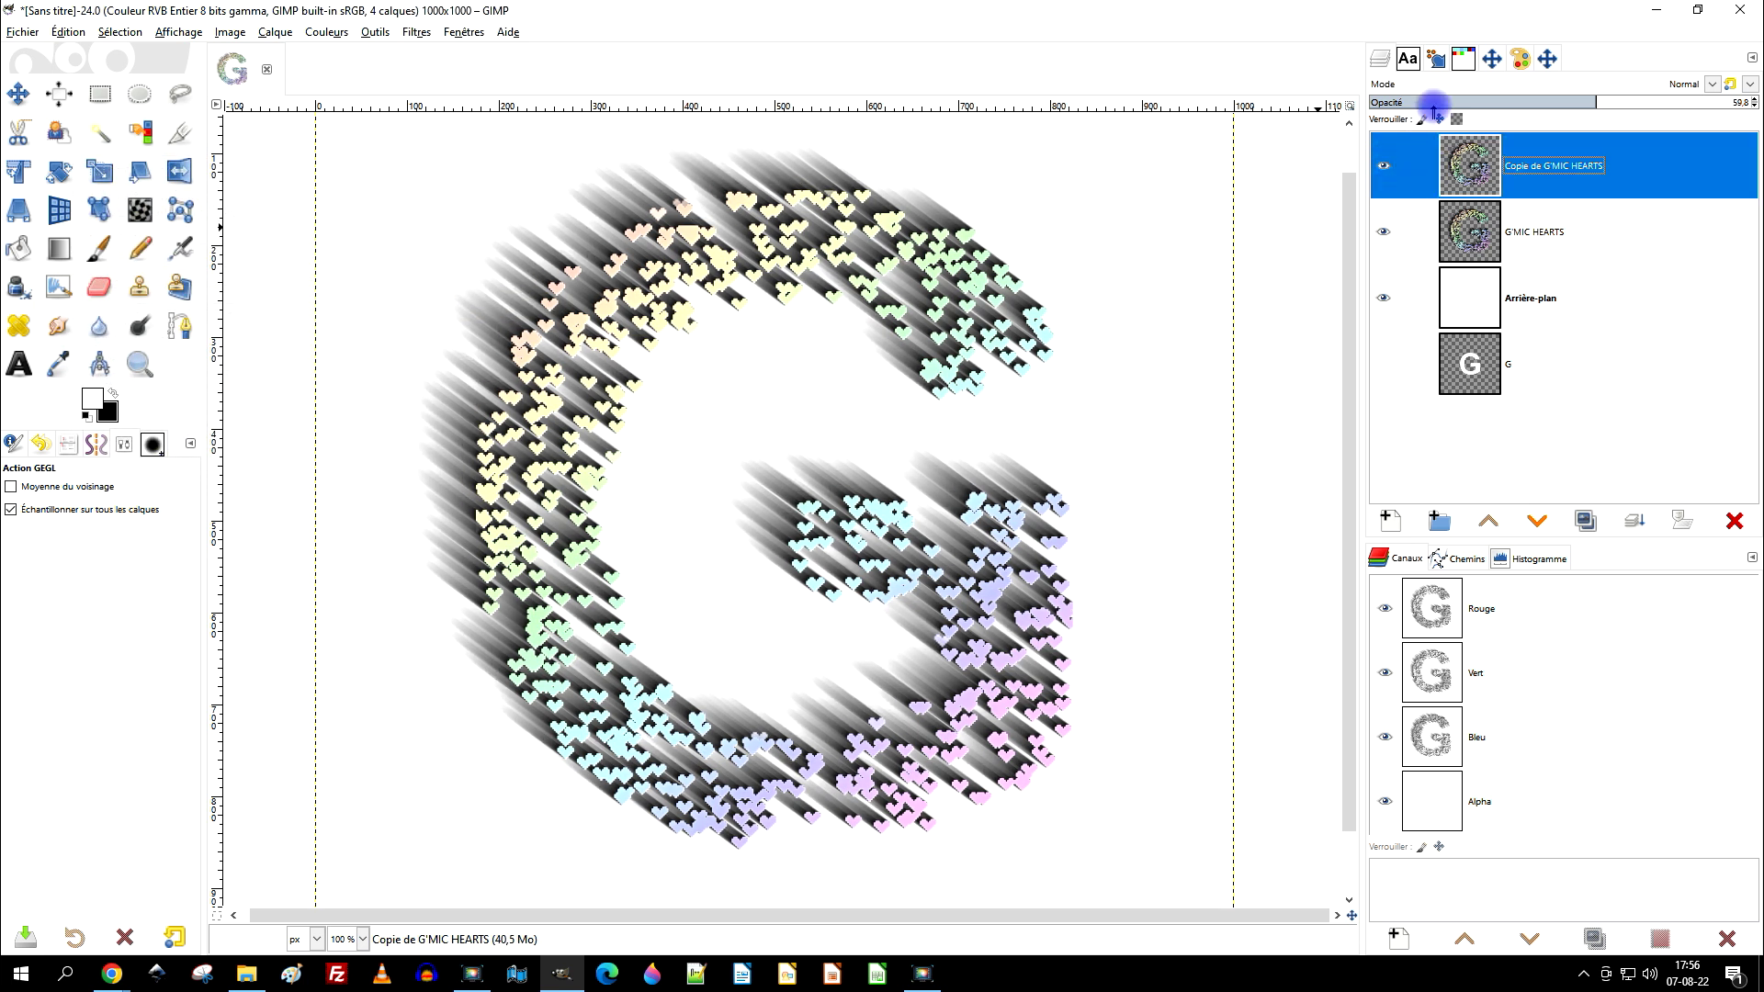
Colorize the Arrière-plan layer with the Colorier filter, using a pale green sampled from the hearts near the G's upper end
{"action": "left_click_drag", "start_coordinate": [946, 278], "coordinate": [937, 306]}
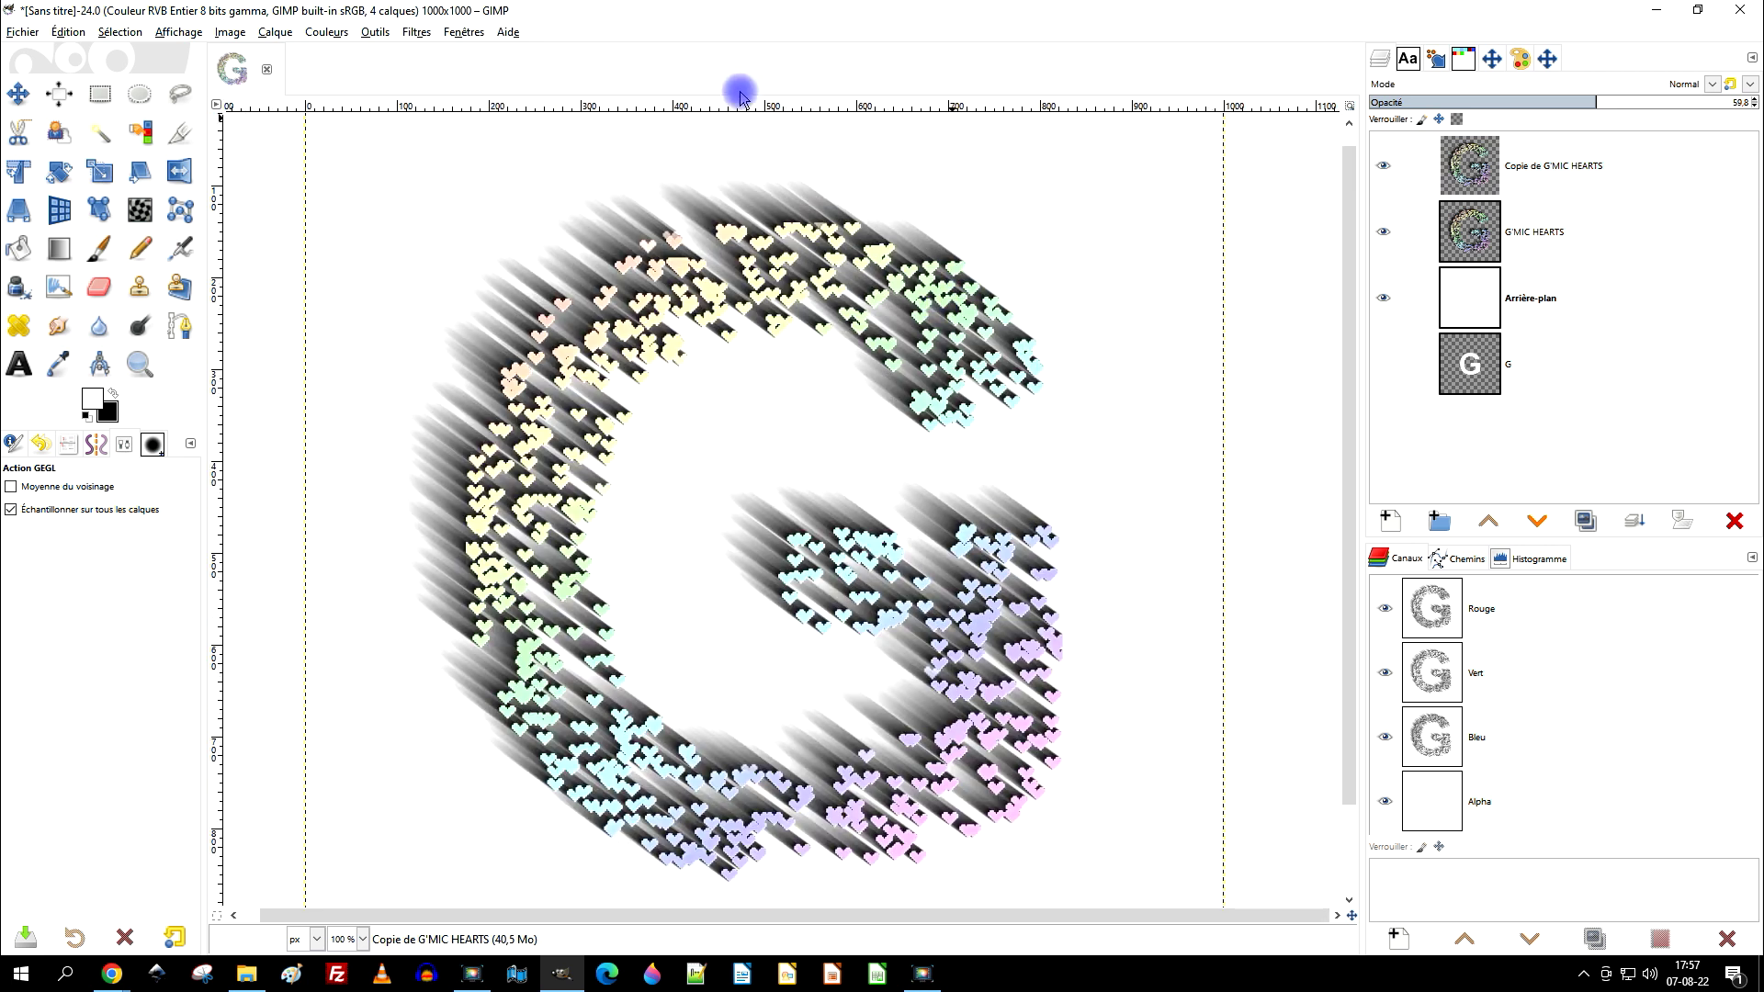
{"action": "left_click", "coordinate": [1553, 281]}
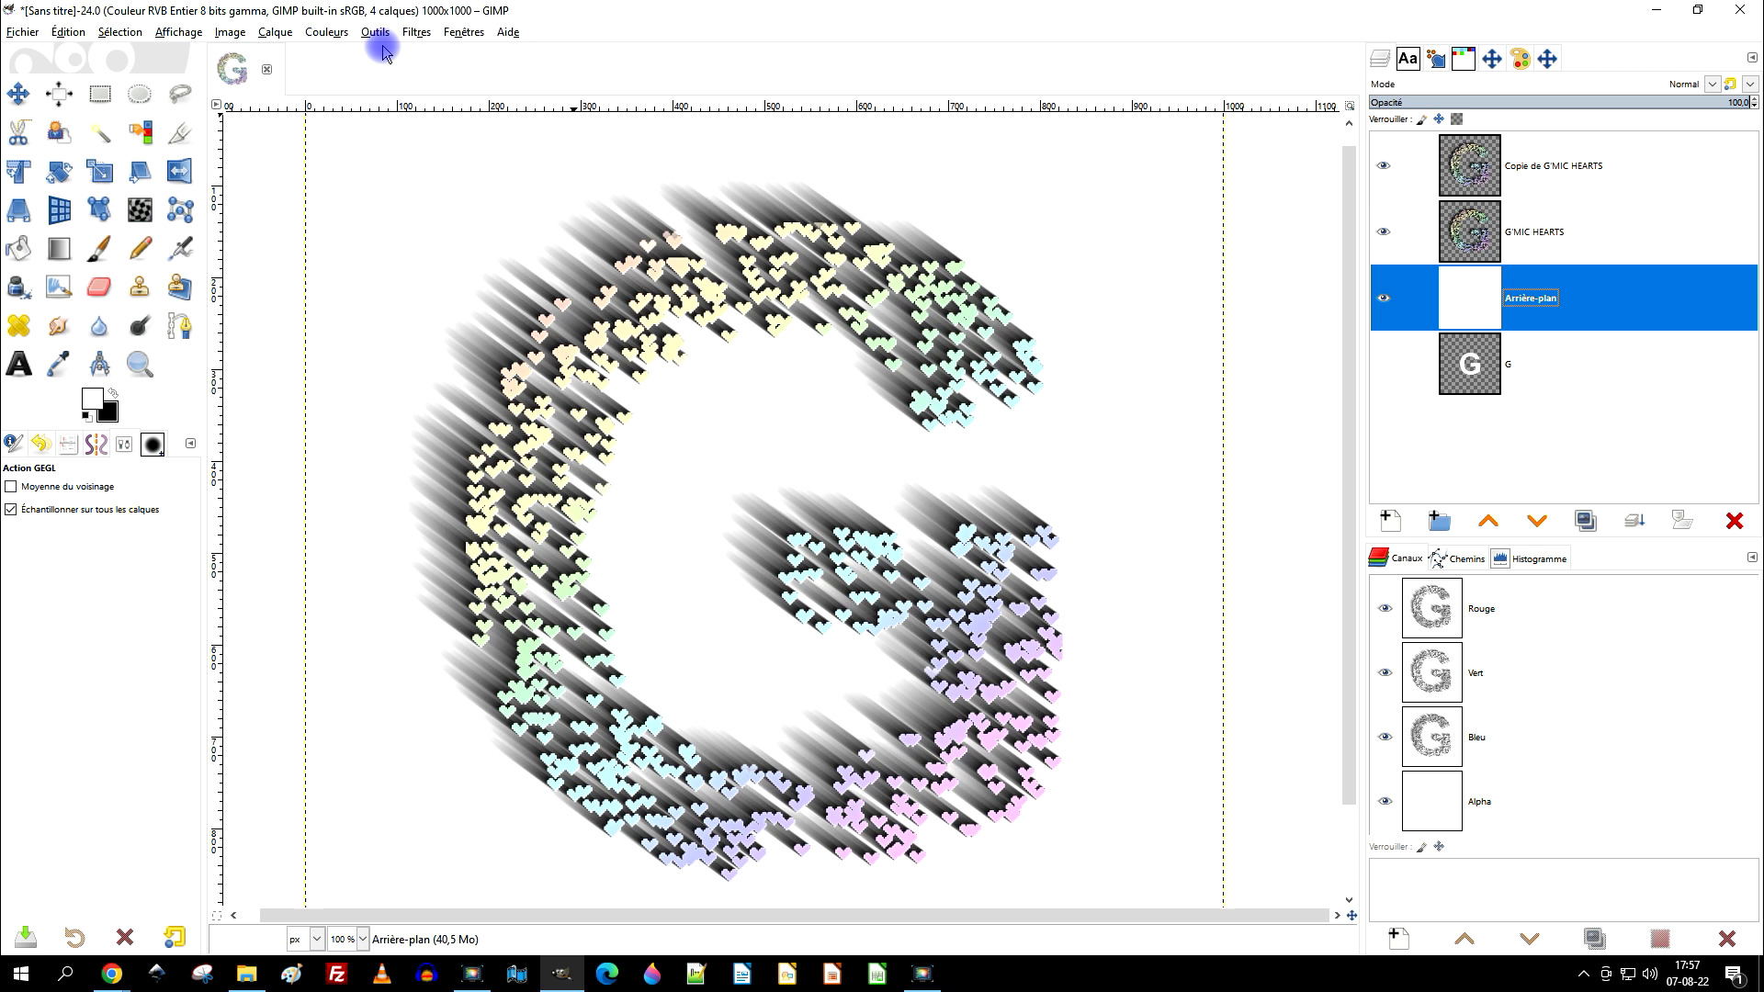
{"action": "left_click", "coordinate": [327, 35]}
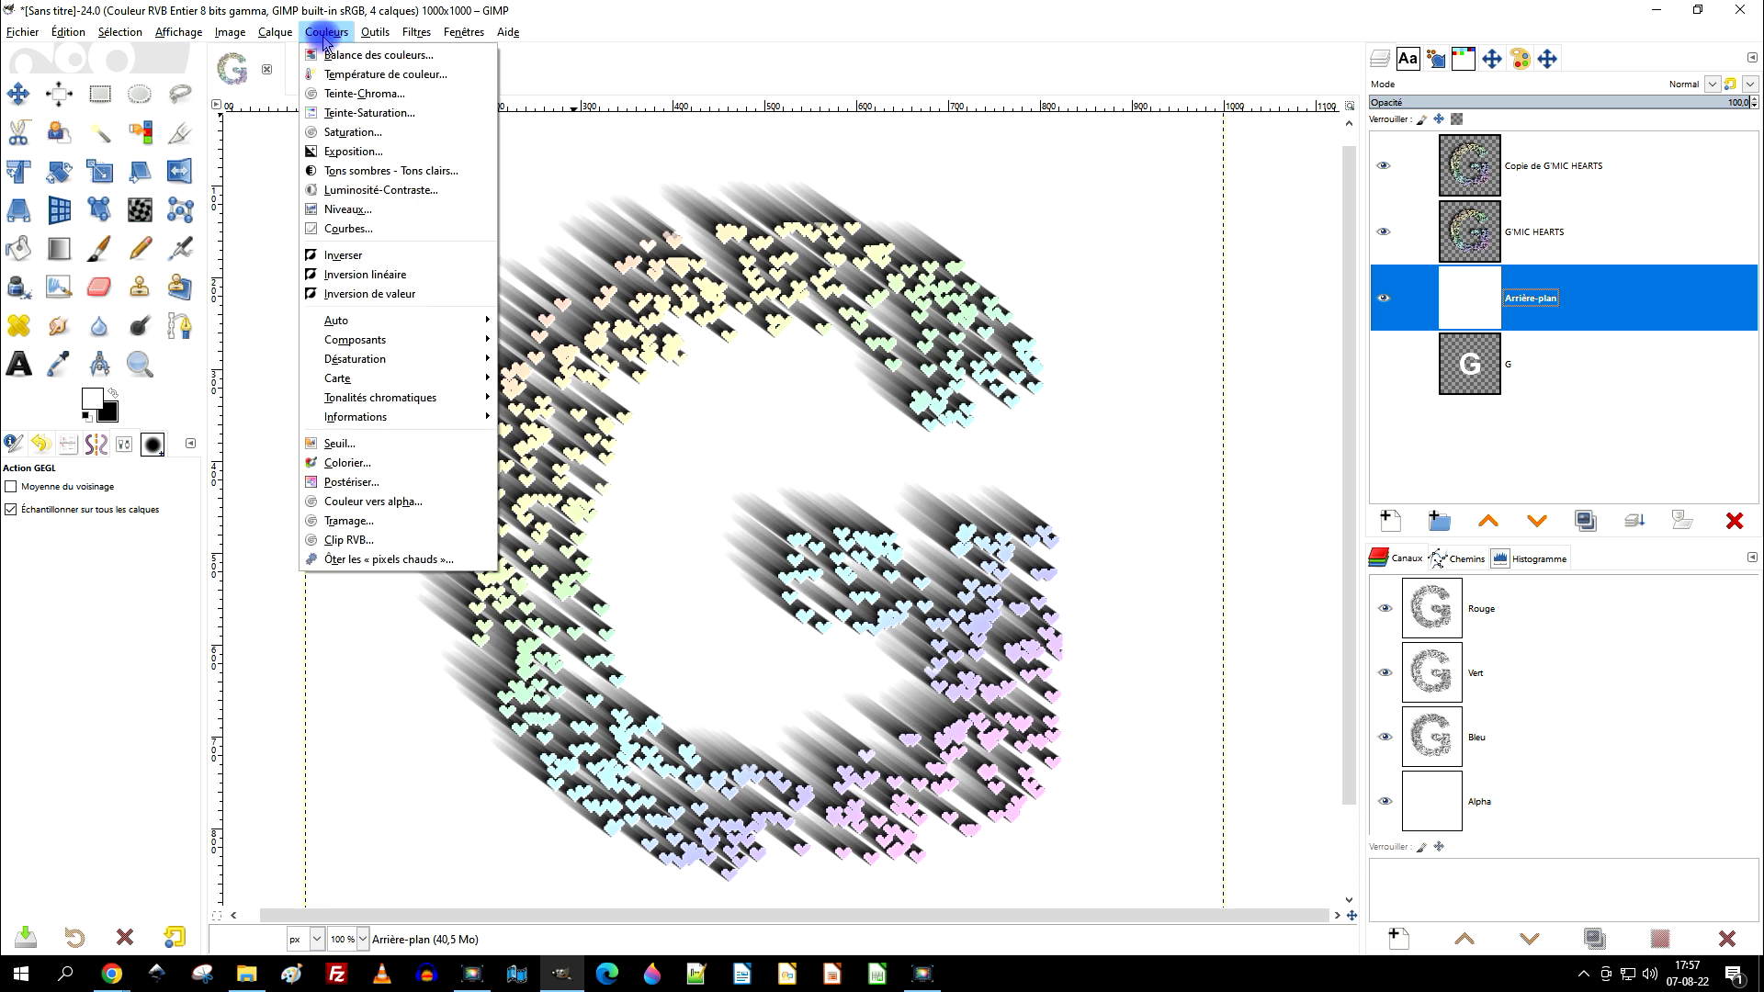
{"action": "left_click", "coordinate": [412, 464]}
{"action": "left_click", "coordinate": [367, 331]}
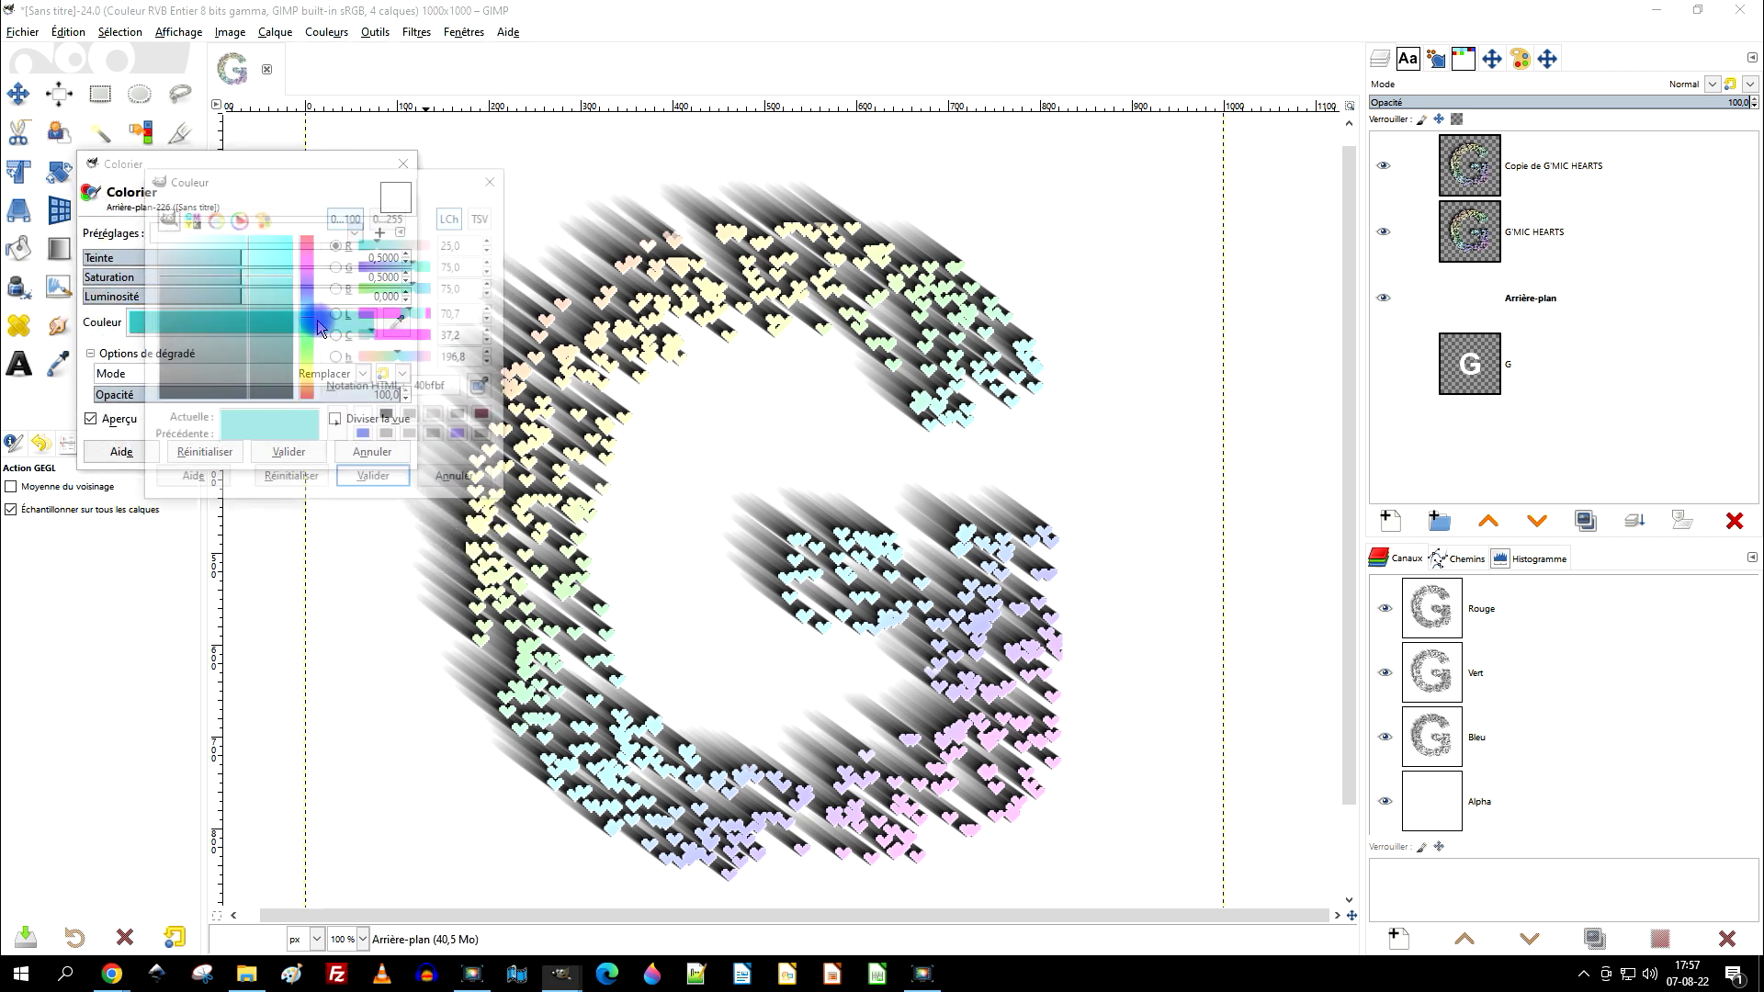
{"action": "left_click", "coordinate": [483, 387]}
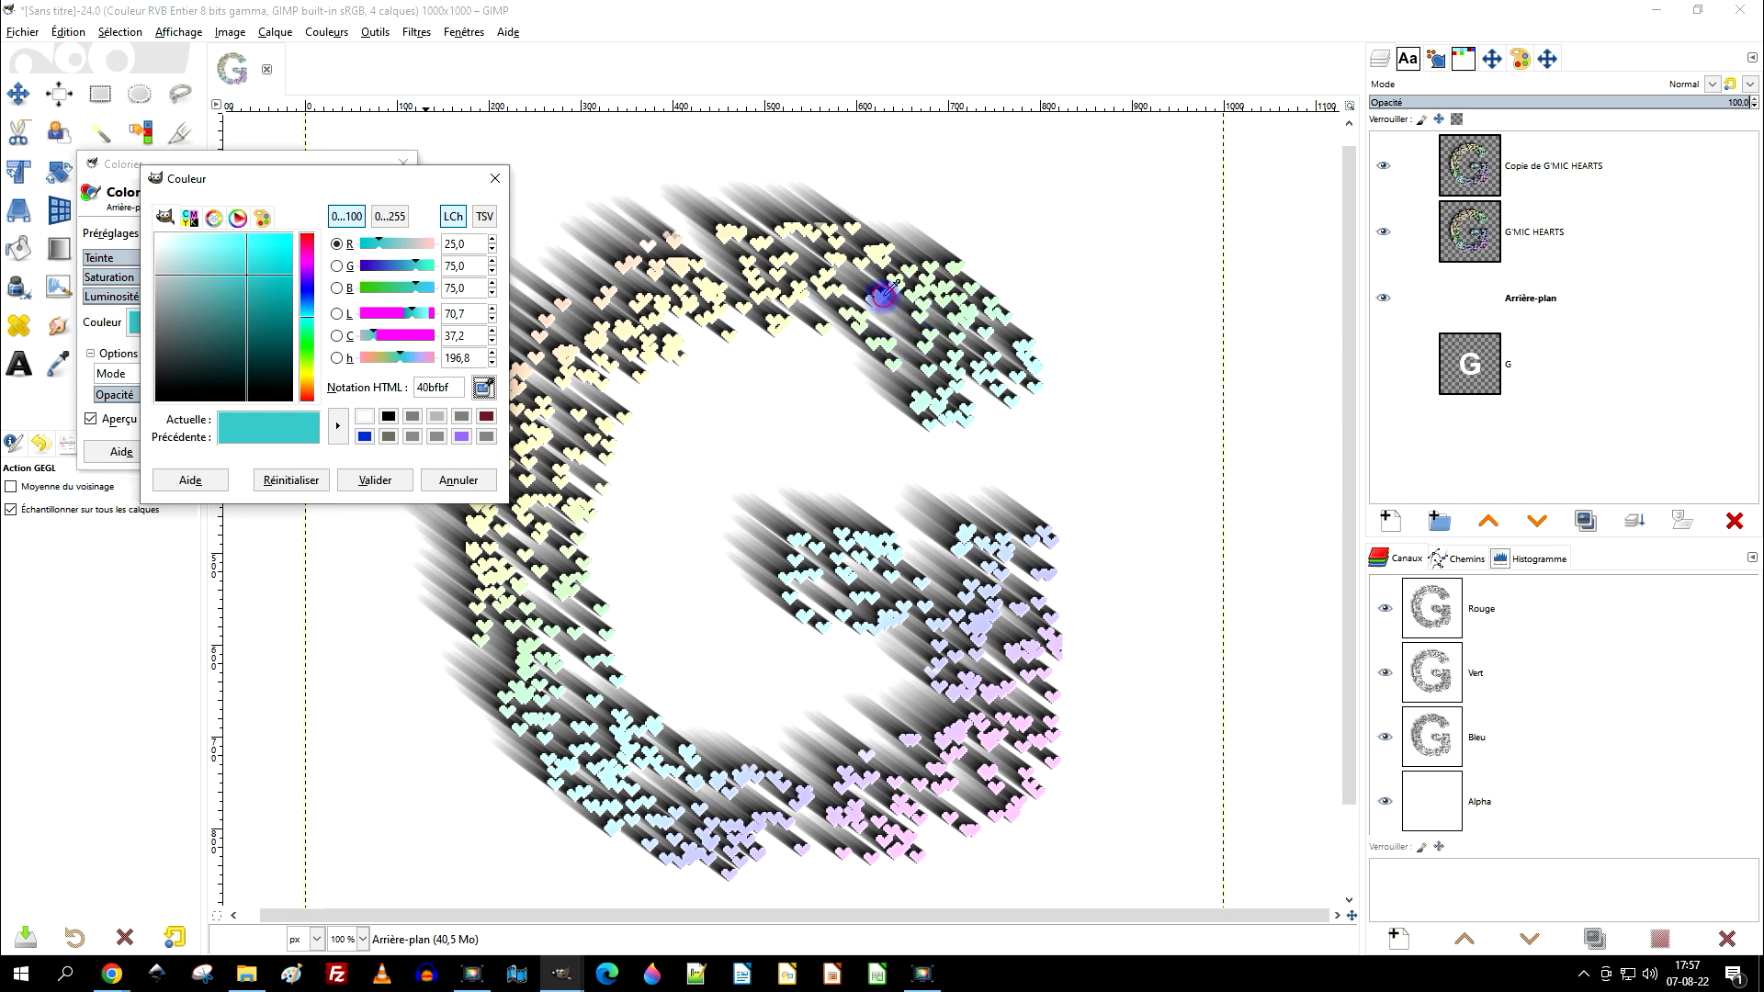
{"action": "left_click", "coordinate": [884, 294]}
{"action": "left_click", "coordinate": [375, 479]}
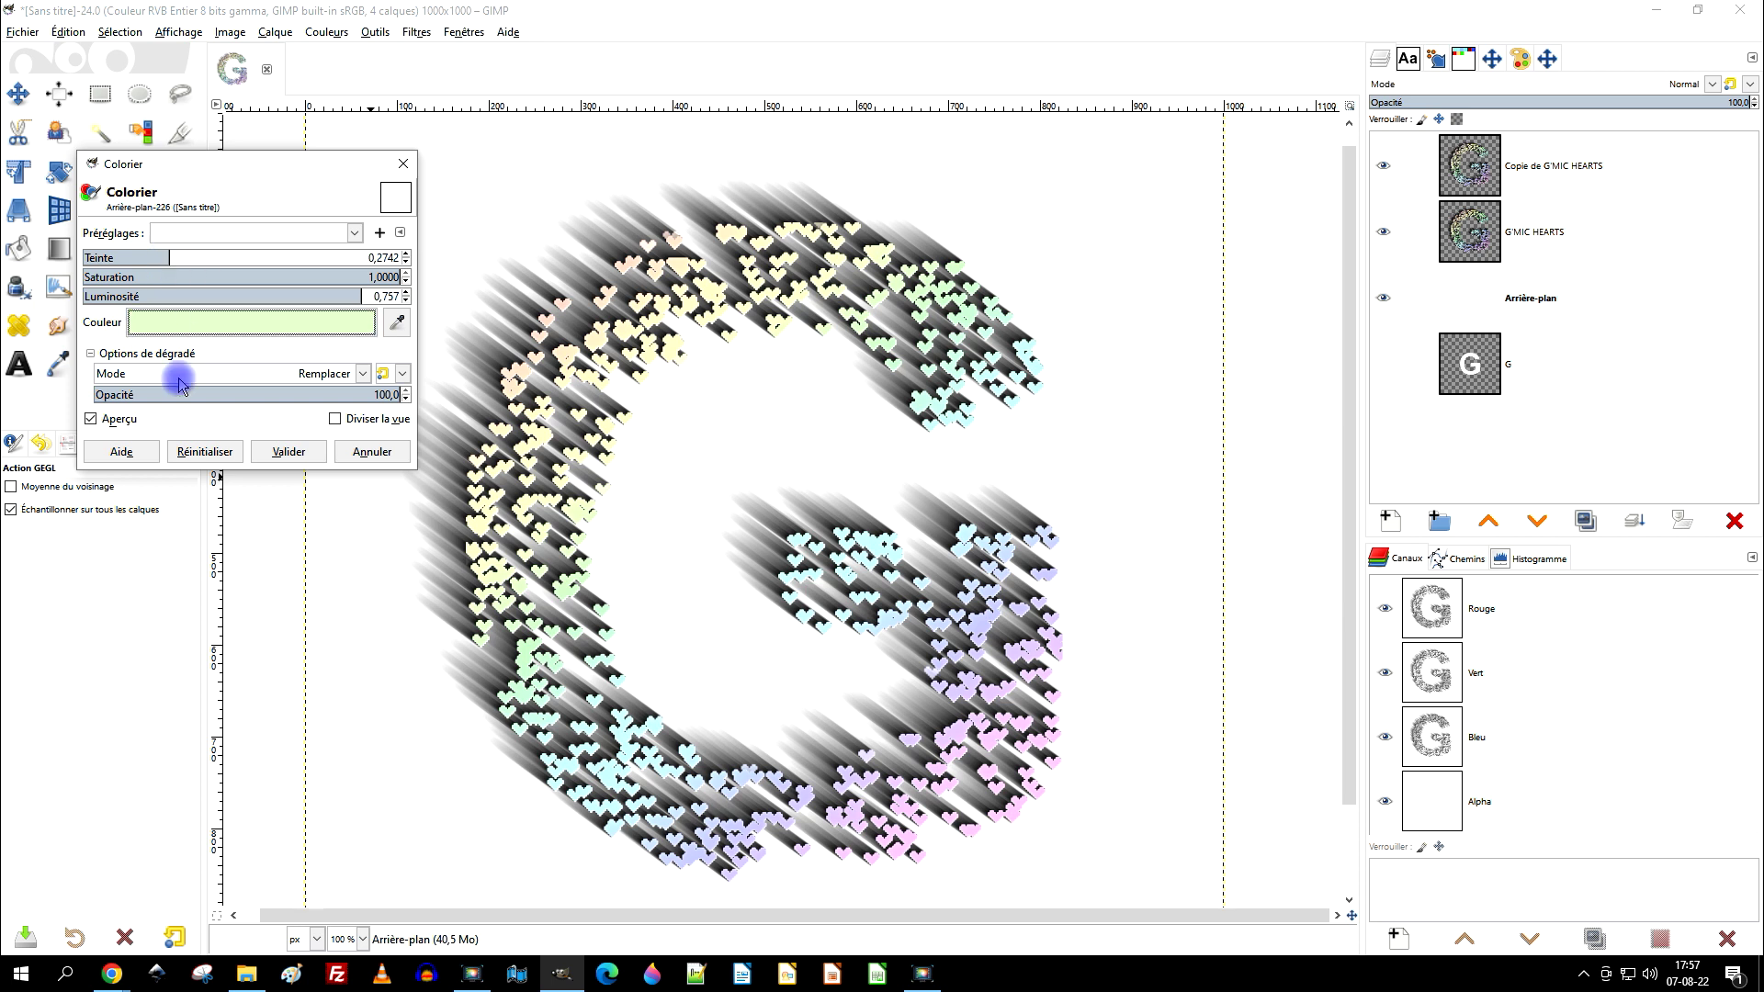
Adjust the background's colorize hue to 0.2977 and lightness to -0.145, and apply the filter
{"action": "mouse_move", "coordinate": [174, 258]}
{"action": "left_mouse_down"}
{"action": "mouse_move", "coordinate": [345, 260]}
{"action": "mouse_move", "coordinate": [167, 258]}
{"action": "left_mouse_up"}
{"action": "left_click_drag", "start_coordinate": [356, 296], "coordinate": [210, 296]}
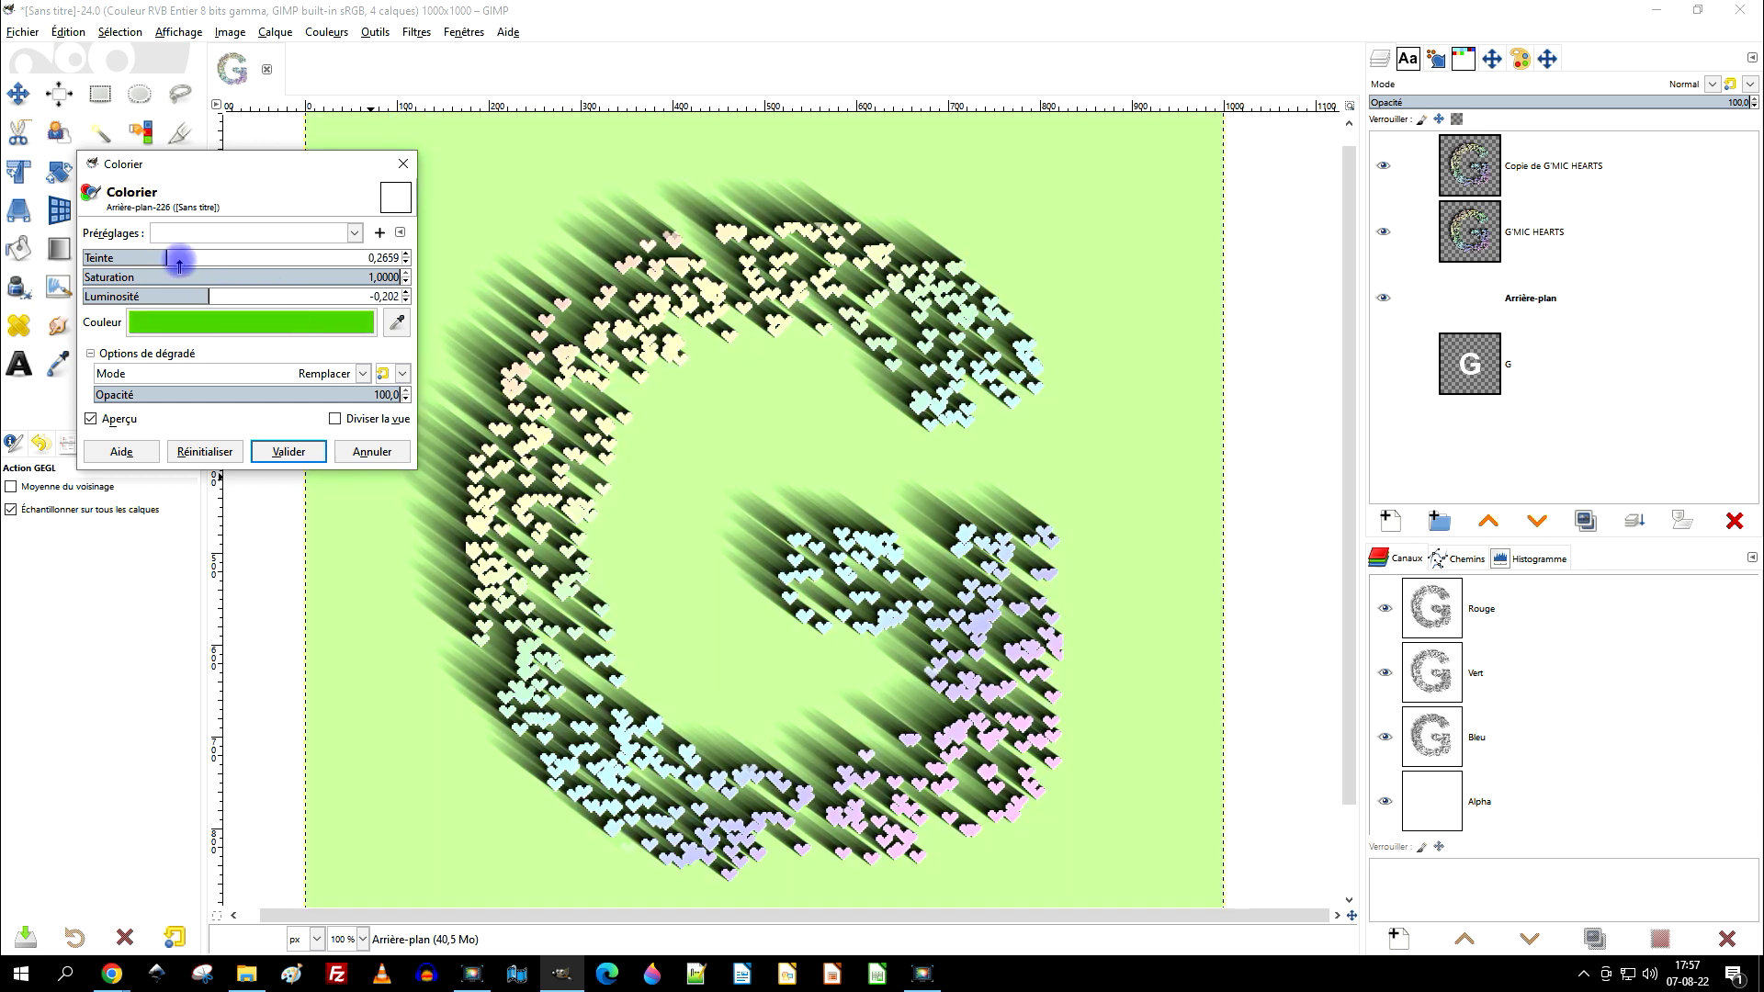
{"action": "left_click_drag", "start_coordinate": [162, 258], "coordinate": [192, 259]}
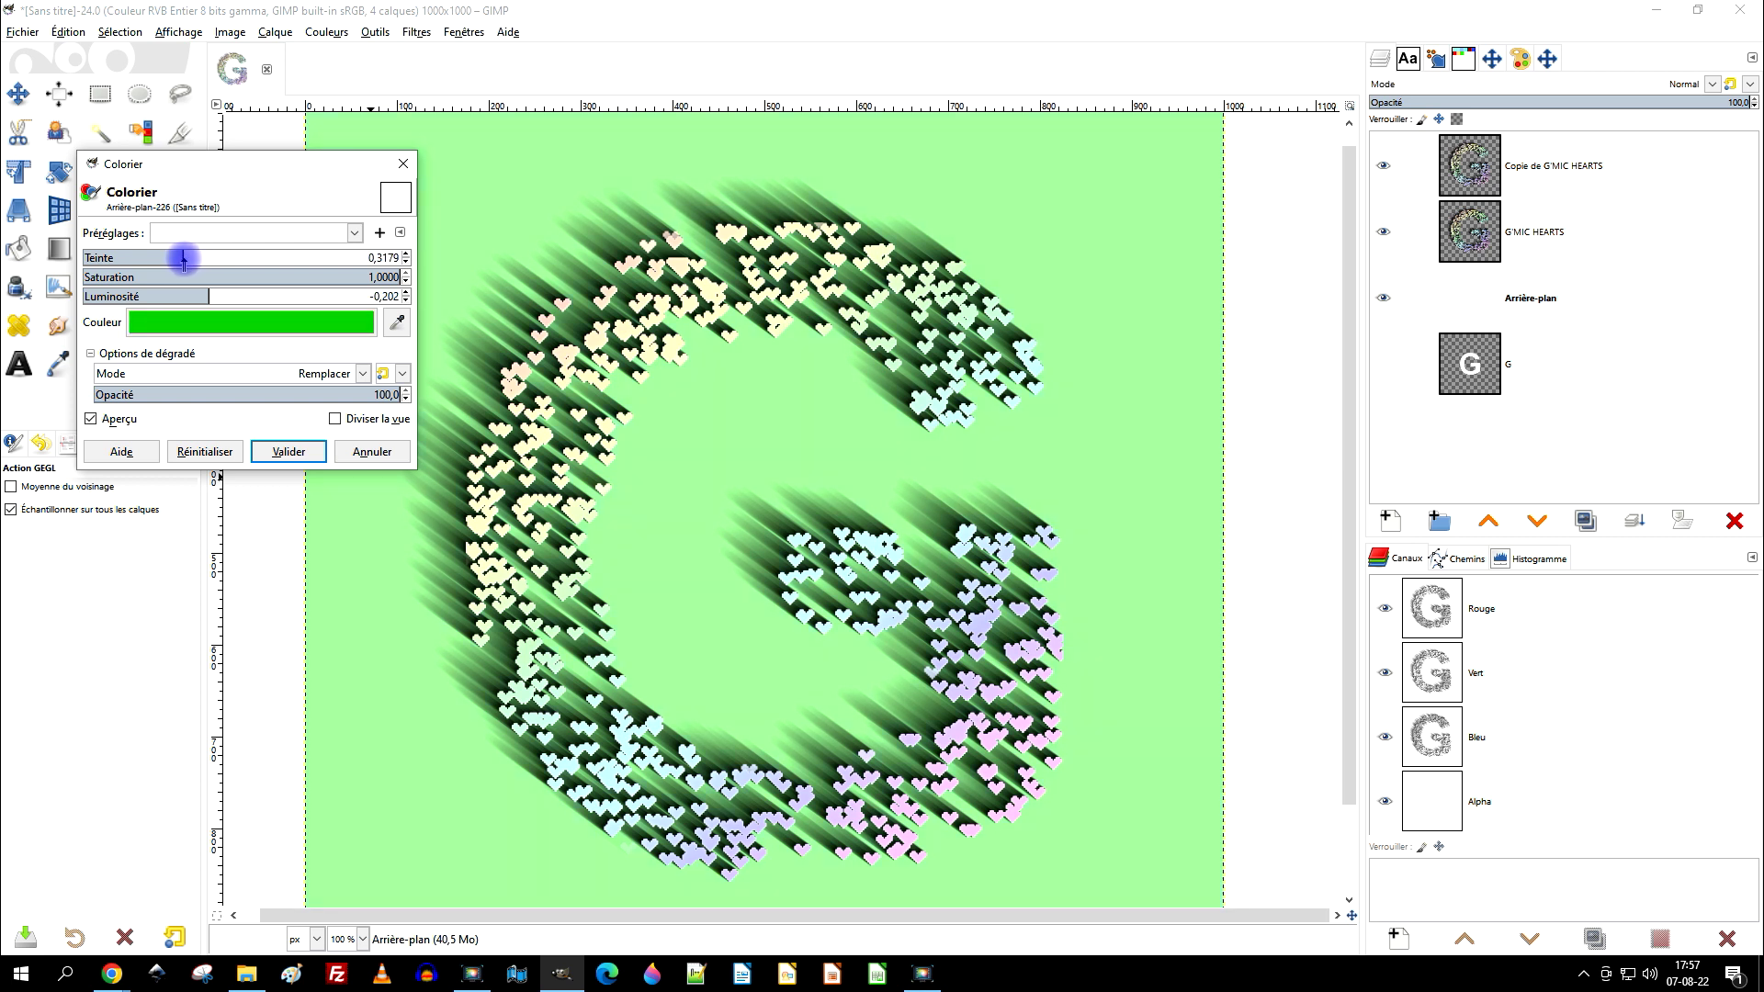
{"action": "left_click_drag", "start_coordinate": [170, 260], "coordinate": [226, 295]}
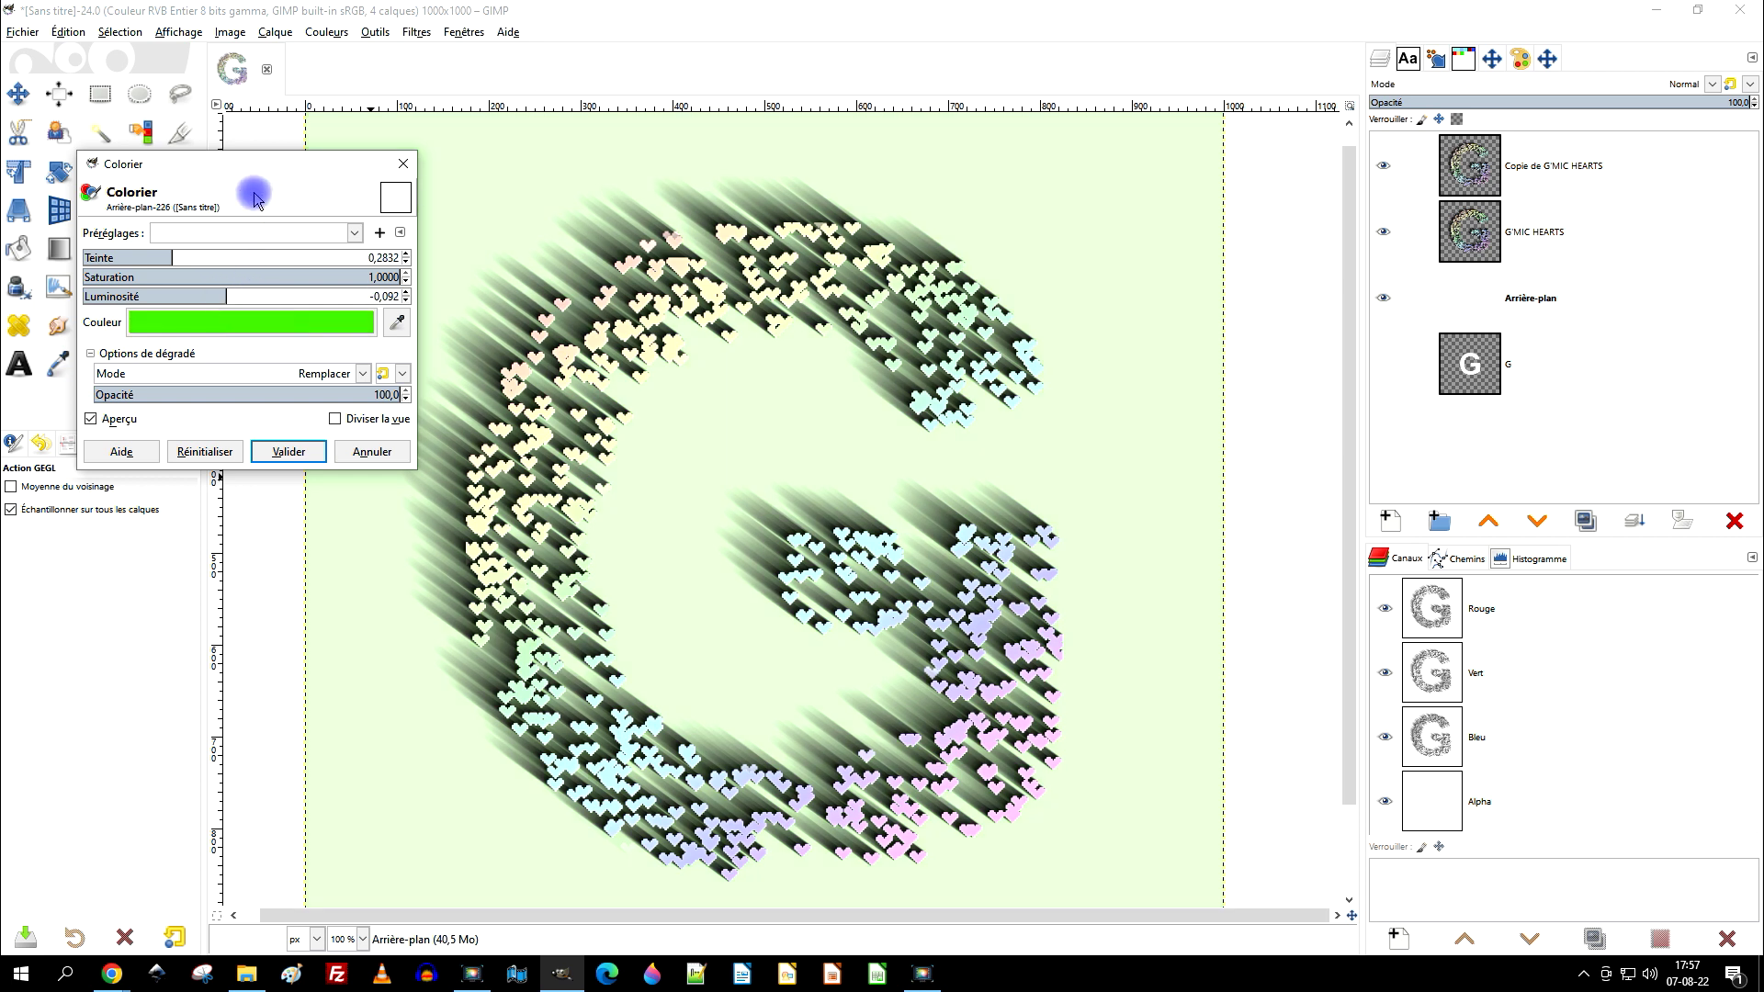
{"action": "left_click", "coordinate": [175, 258]}
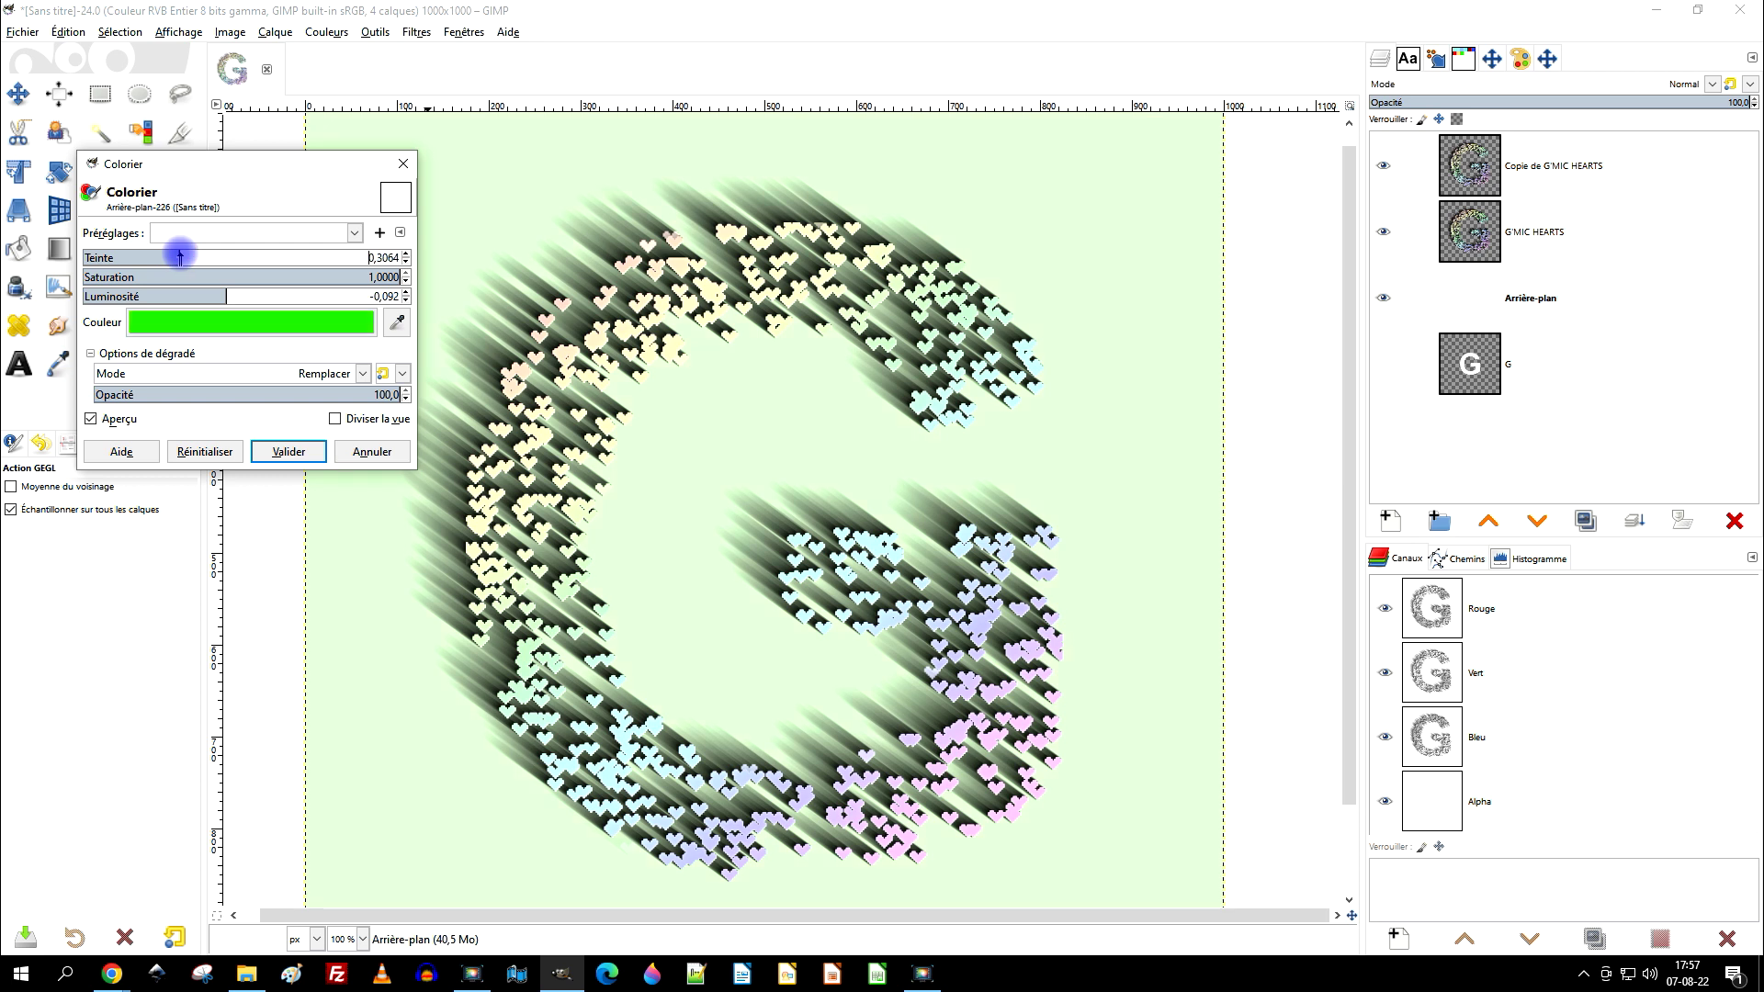
{"action": "left_click_drag", "start_coordinate": [183, 258], "coordinate": [170, 258]}
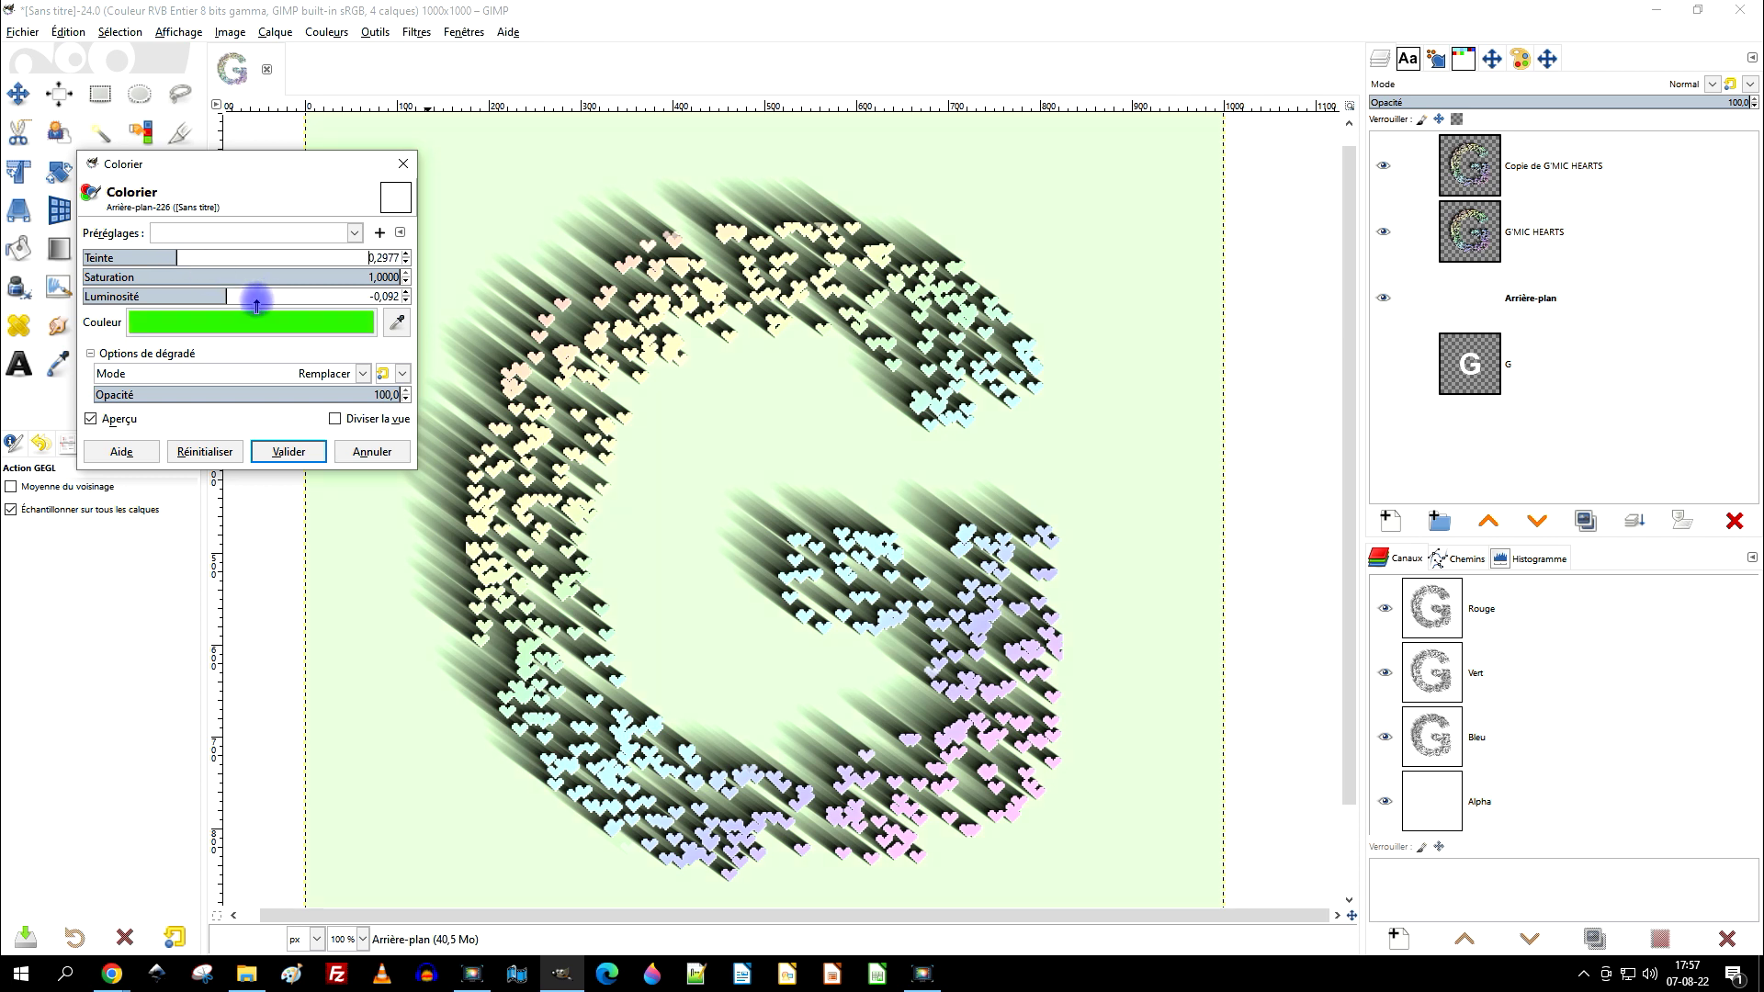
{"action": "left_click", "coordinate": [224, 296]}
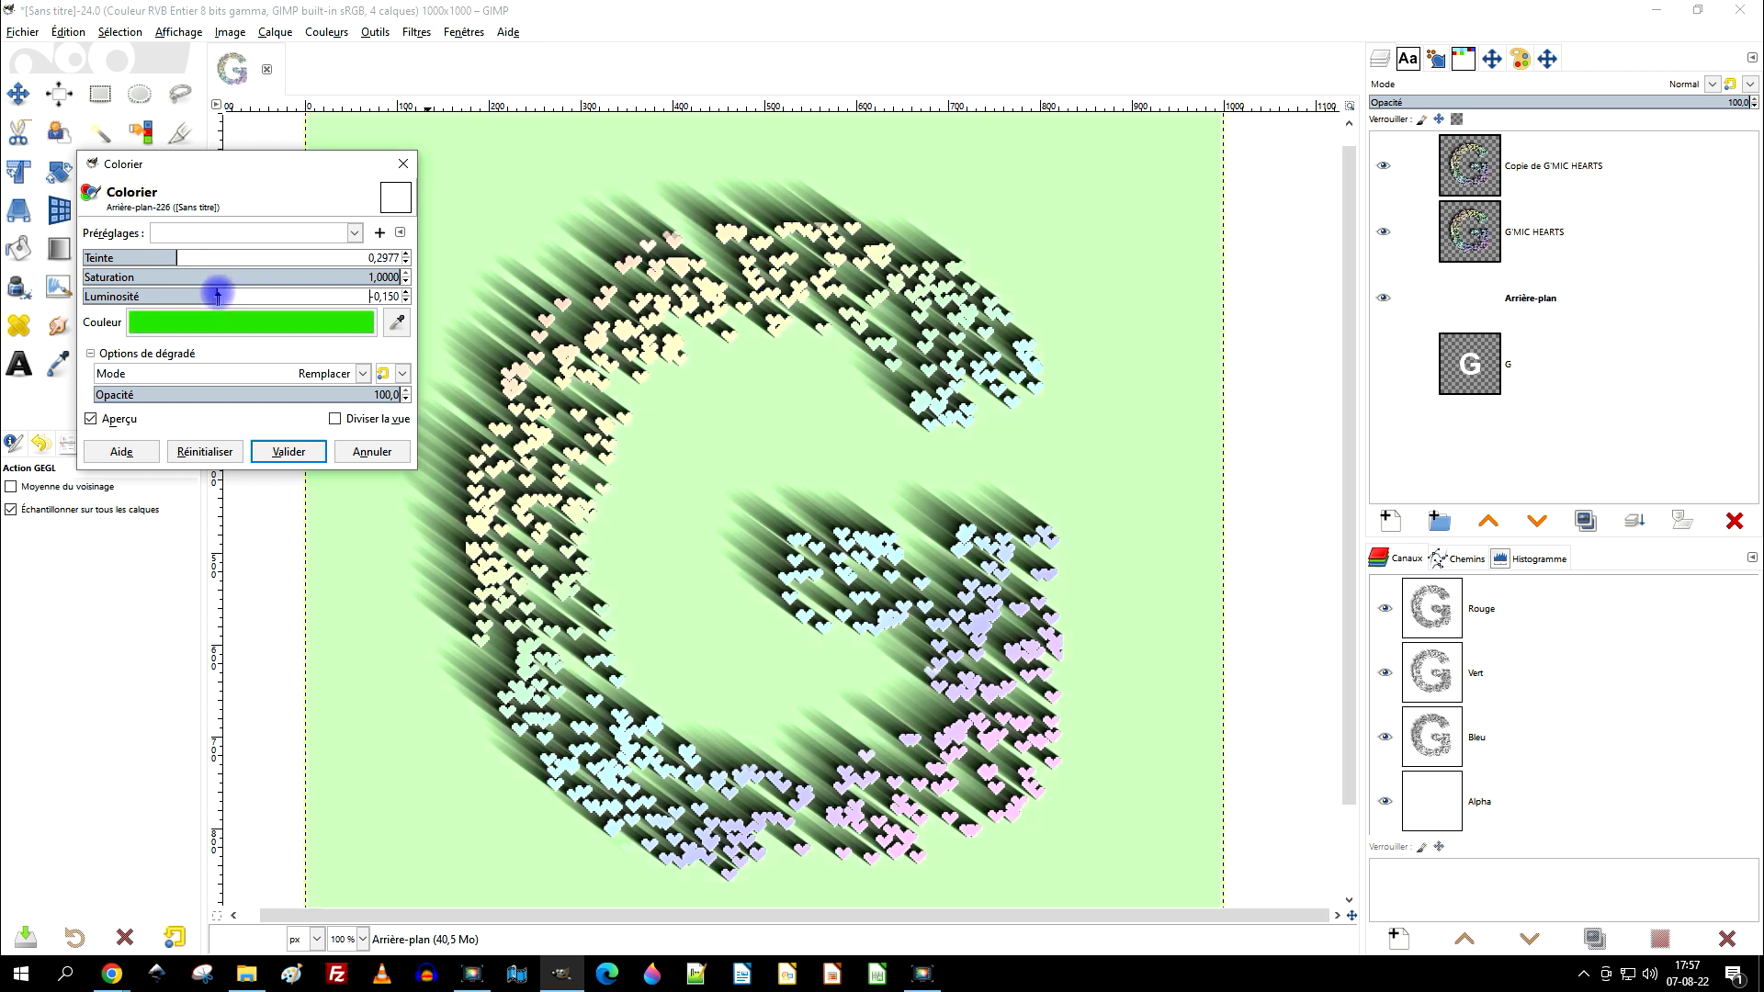
{"action": "left_click_drag", "start_coordinate": [217, 295], "coordinate": [218, 295]}
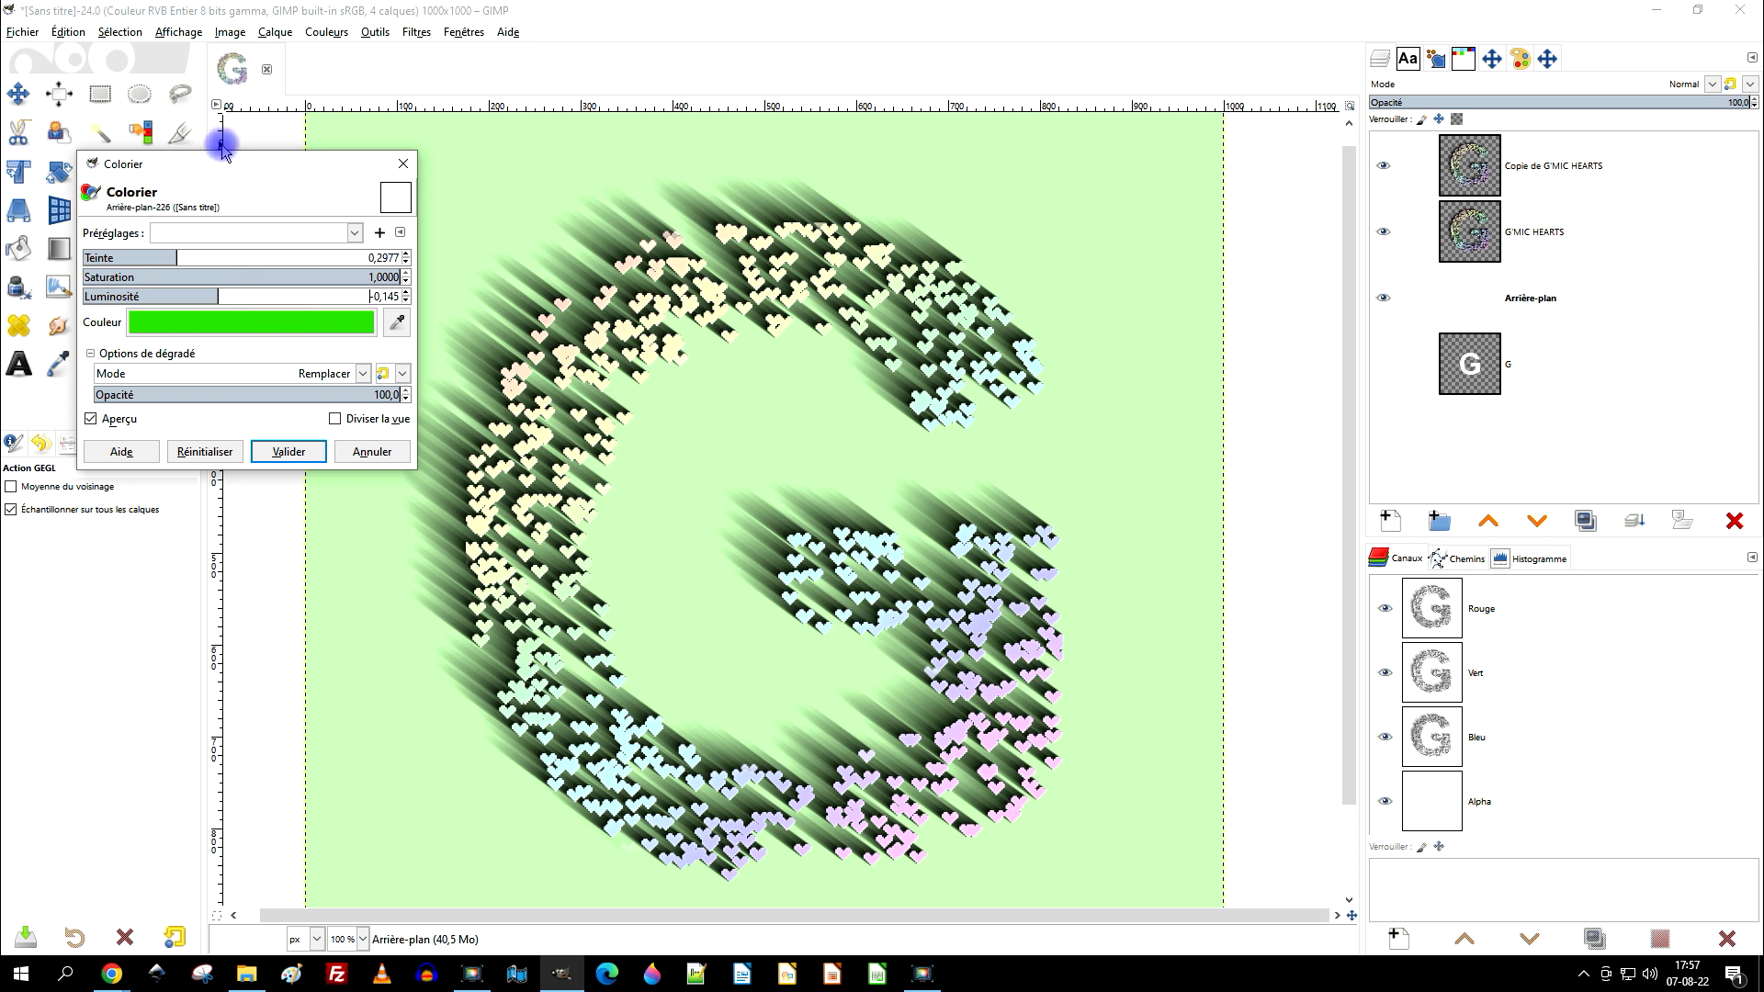
{"action": "left_click", "coordinate": [274, 449]}
Lower the opacity of the Copie de G'MIC HEARTS layer to about 46%
{"action": "left_click", "coordinate": [1517, 165]}
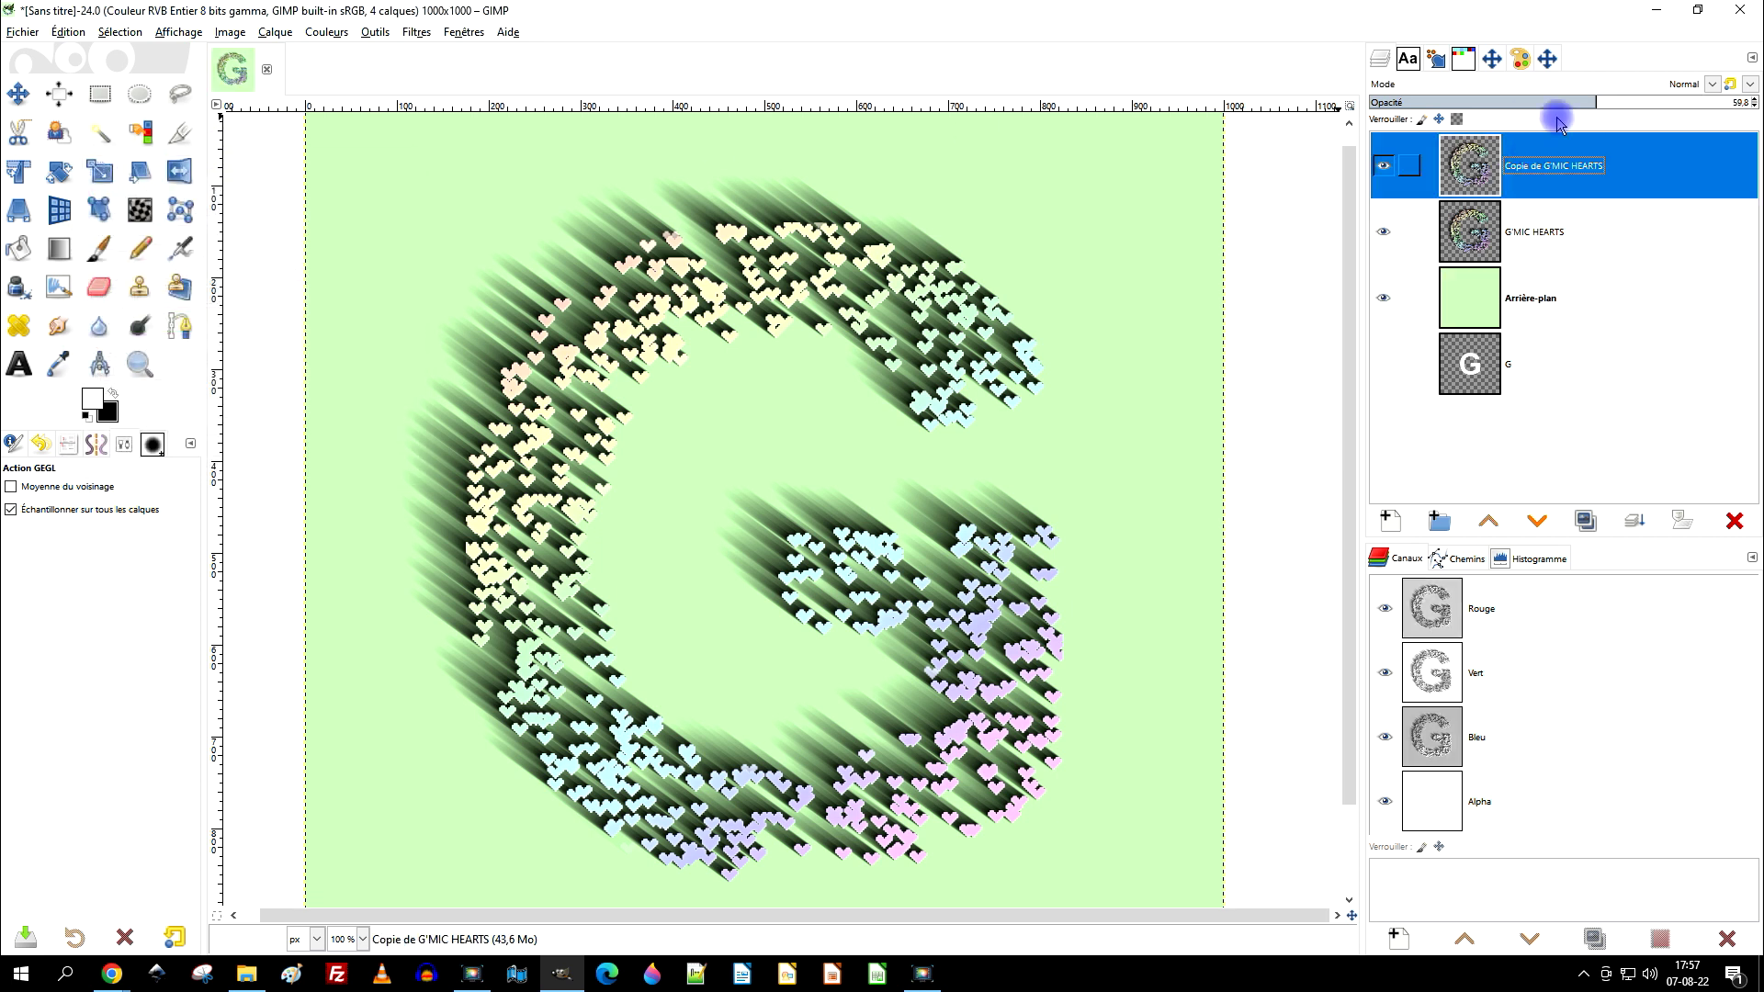
{"action": "left_click_drag", "start_coordinate": [1571, 102], "coordinate": [1546, 103]}
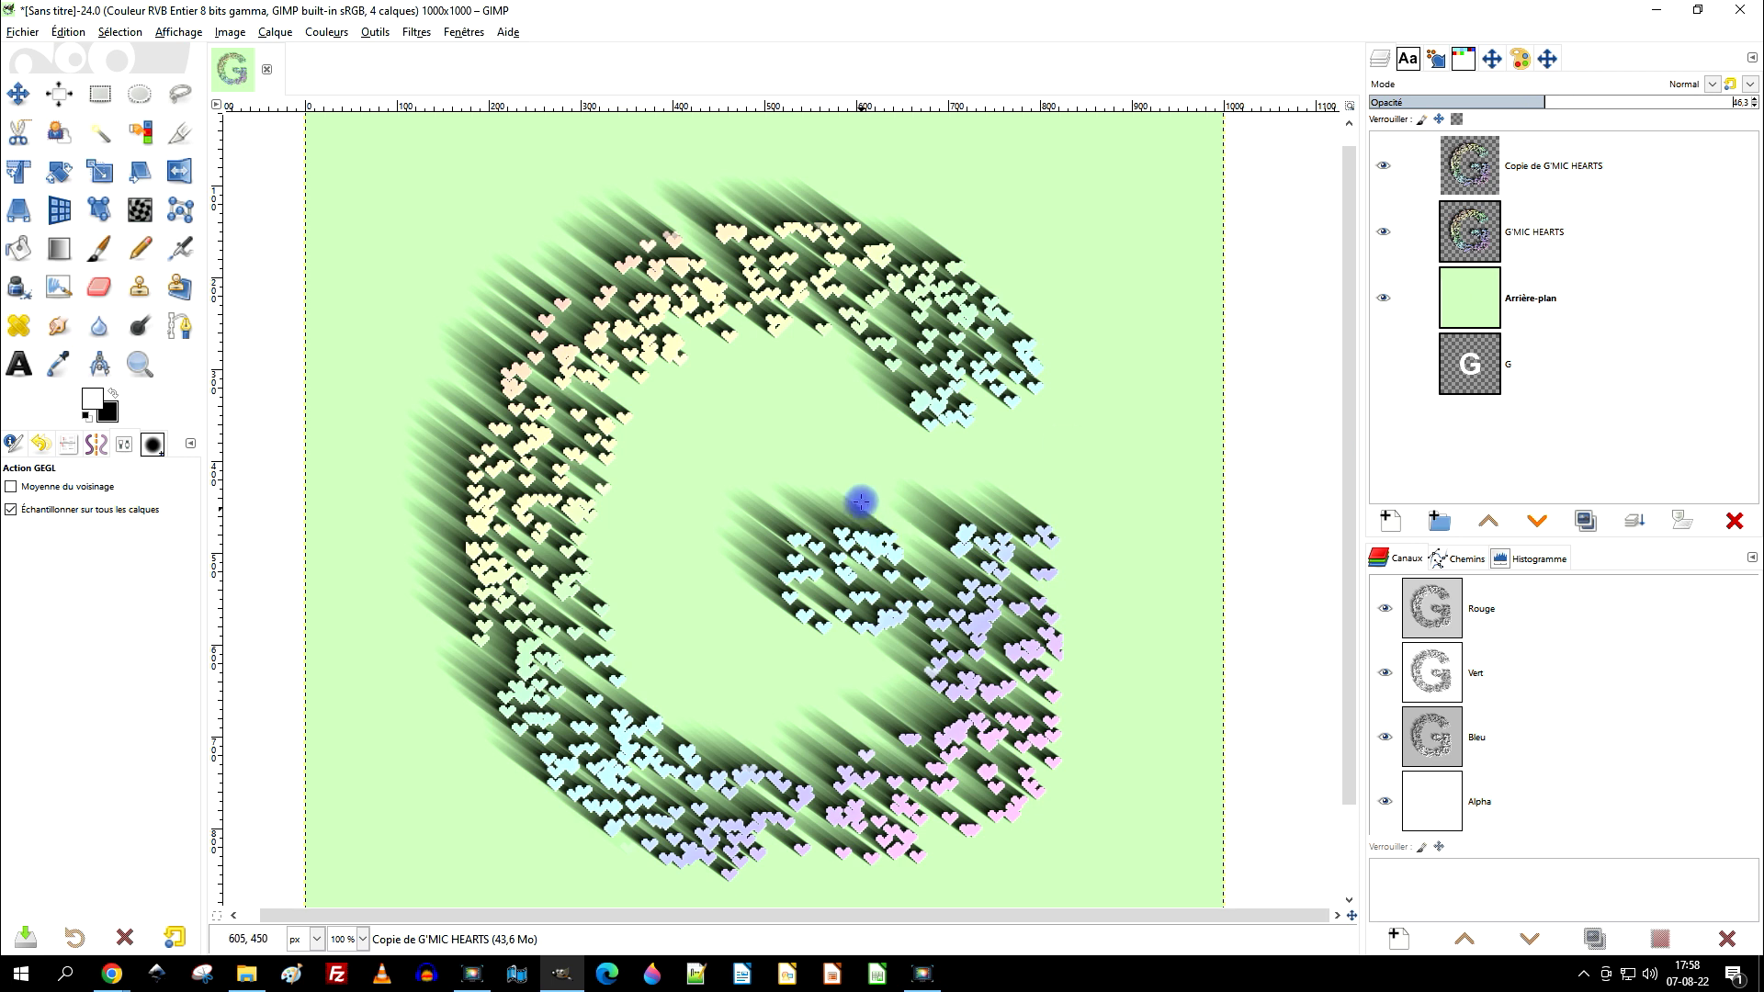
{"action": "mouse_move", "coordinate": [934, 406]}
{"action": "left_mouse_down"}
{"action": "mouse_move", "coordinate": [894, 395]}
{"action": "mouse_move", "coordinate": [933, 401]}
{"action": "left_mouse_up"}
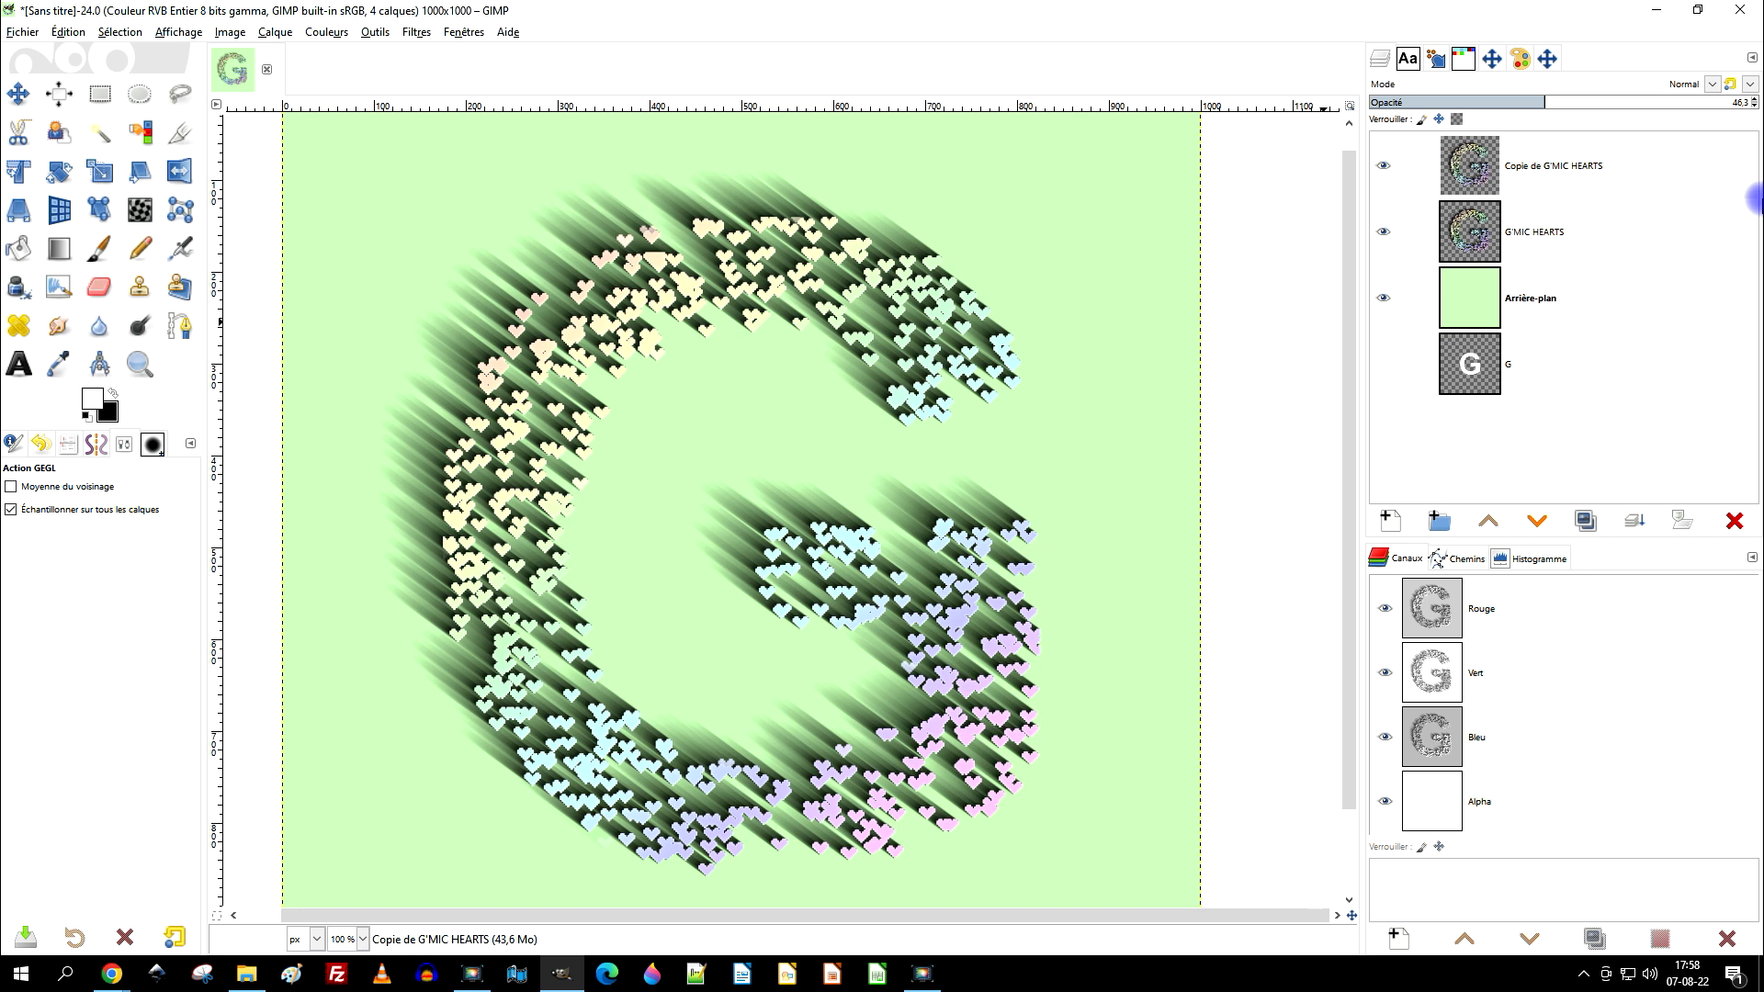